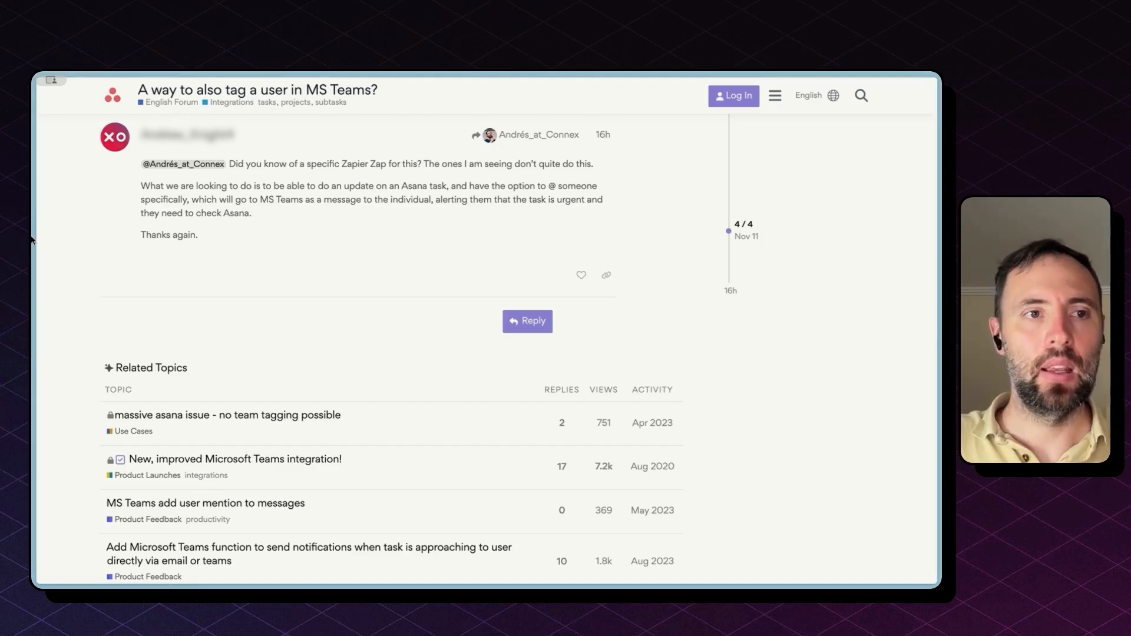
Step: Leave the Asana forum thread and switch to the new untitled Zap draft in Zapier
{"action": "left_click", "coordinate": [73, 227]}
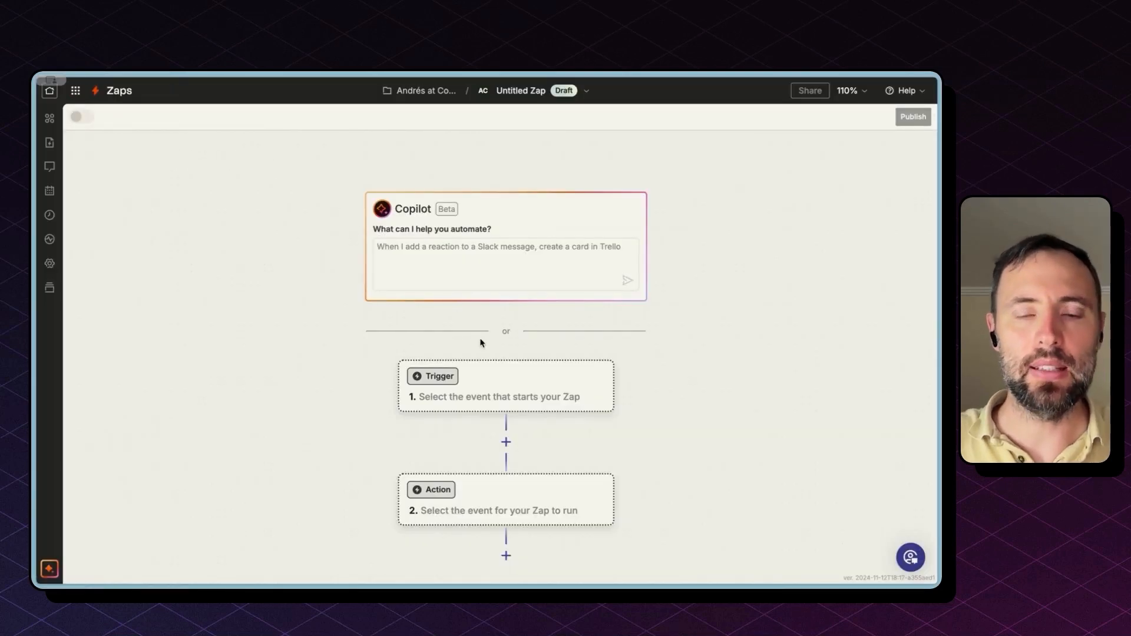
Step: Search 'asana' in the trigger app chooser and select Asana
{"action": "left_click", "coordinate": [488, 383]}
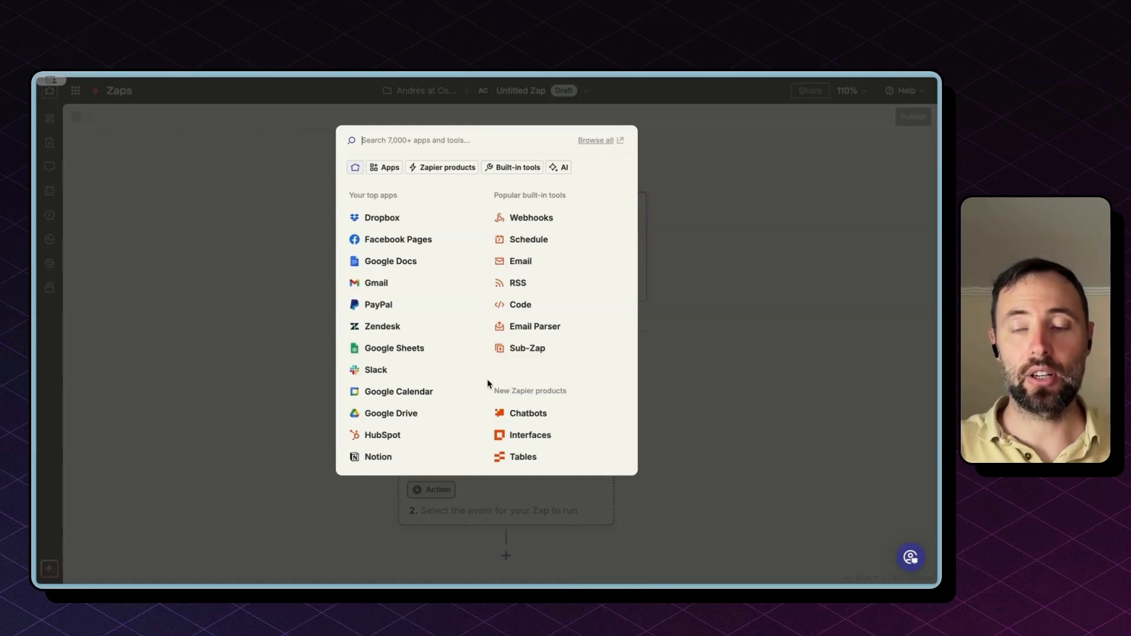
{"action": "type", "text": "asana"}
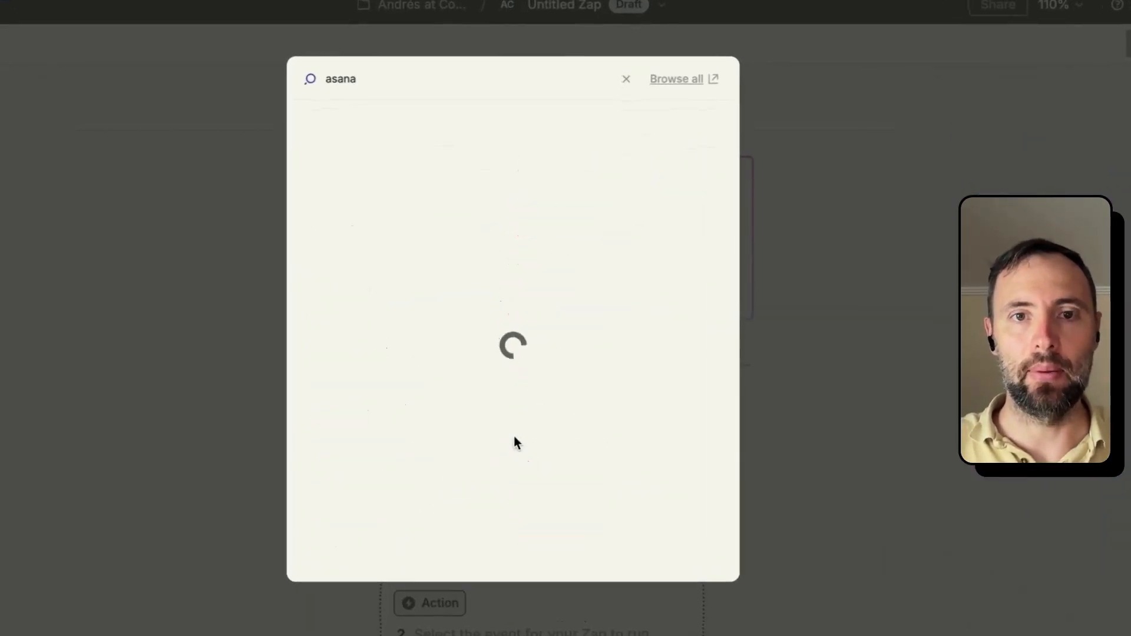
{"action": "left_click", "coordinate": [360, 134]}
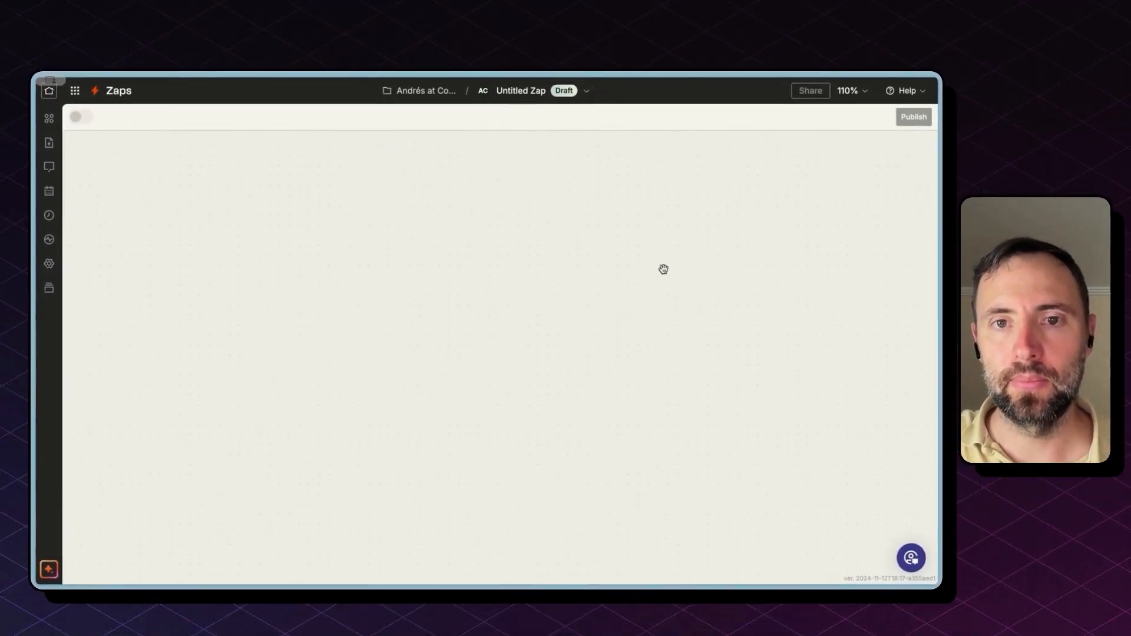
Step: Filter Asana's events by 'task' and choose the 'Tag Added to Task' trigger event
{"action": "scroll", "coordinate": [487, 467], "scroll_direction": "down", "scroll_amount": 3}
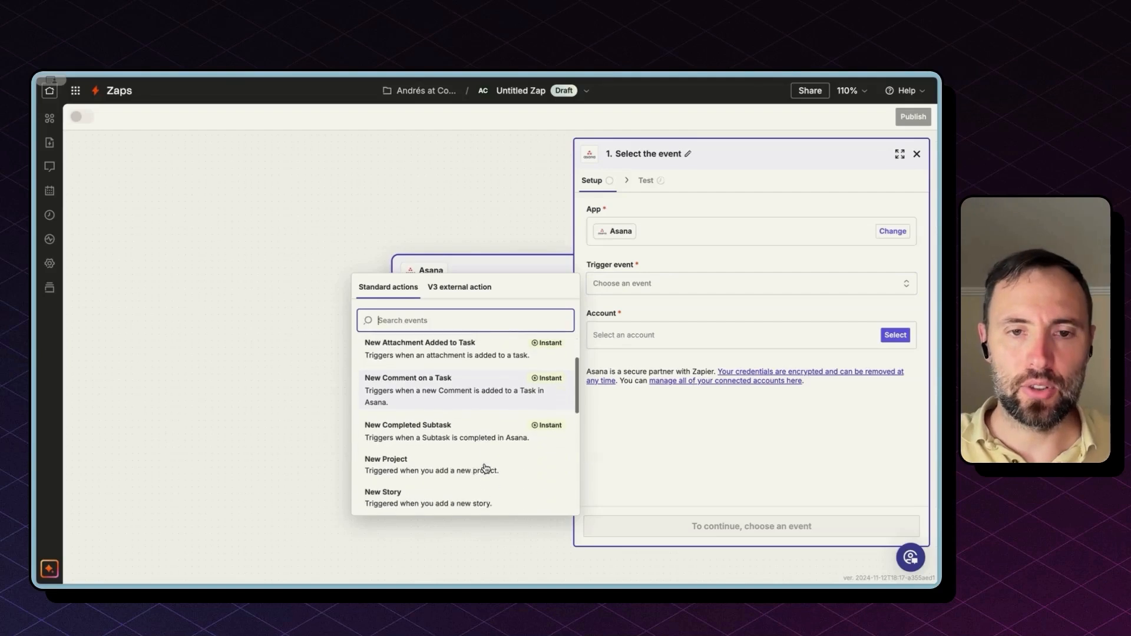
{"action": "scroll", "coordinate": [486, 468], "scroll_direction": "up", "scroll_amount": 1}
{"action": "type", "text": "task"}
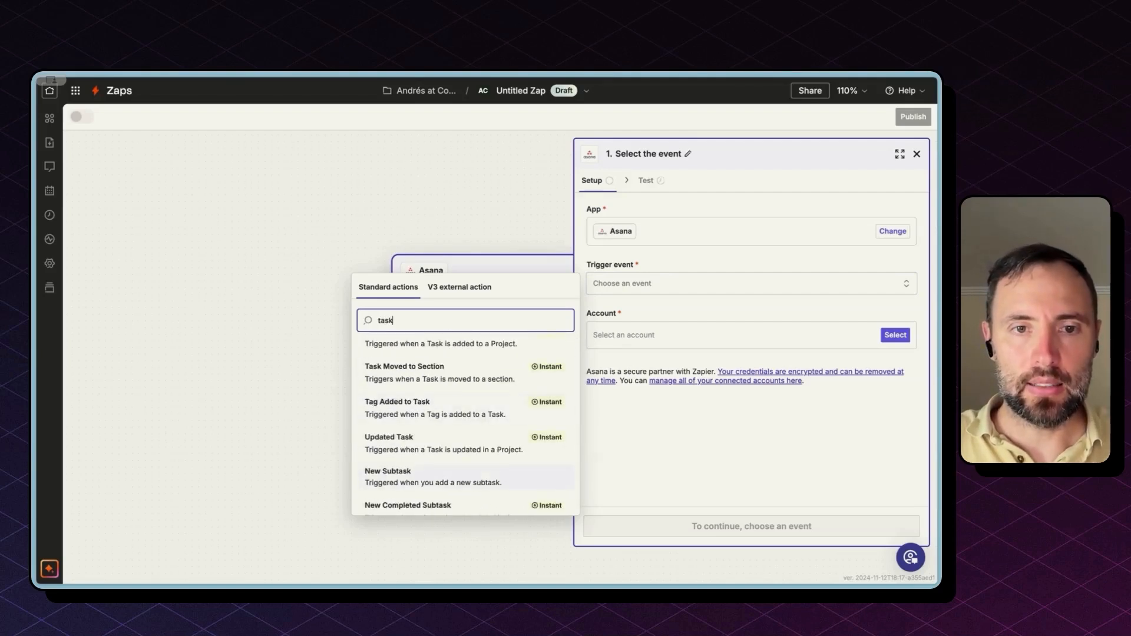
{"action": "scroll", "coordinate": [487, 470], "scroll_direction": "up", "scroll_amount": 2}
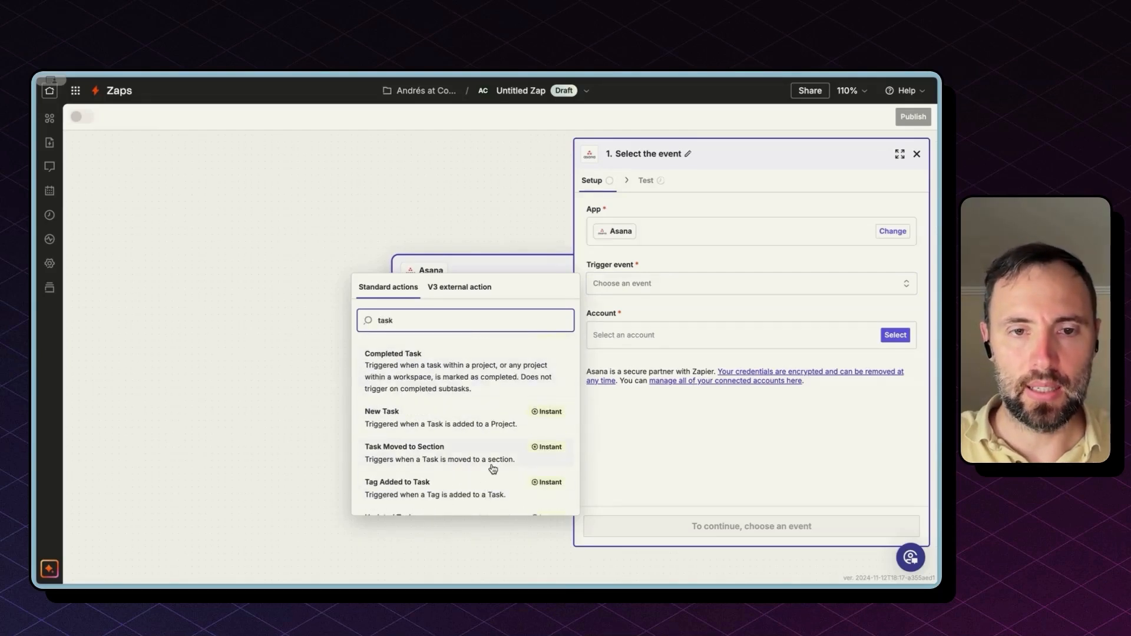
{"action": "scroll", "coordinate": [493, 468], "scroll_direction": "down", "scroll_amount": 1}
{"action": "scroll", "coordinate": [493, 468], "scroll_direction": "down", "scroll_amount": 4}
{"action": "scroll", "coordinate": [474, 387], "scroll_direction": "up", "scroll_amount": 1}
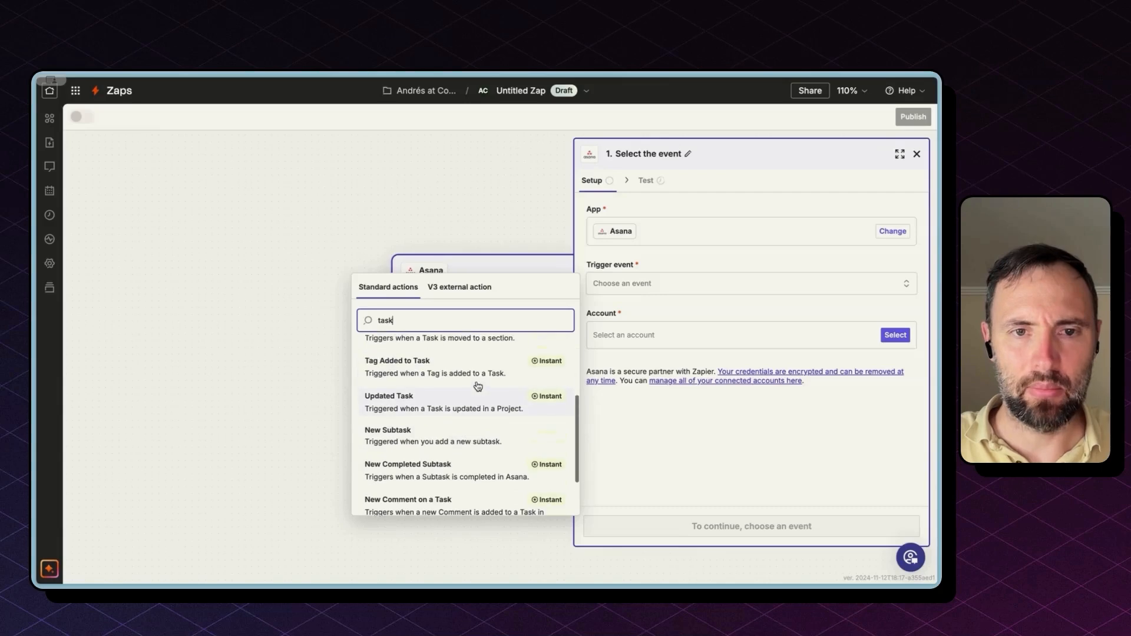
{"action": "scroll", "coordinate": [478, 387], "scroll_direction": "up", "scroll_amount": 1}
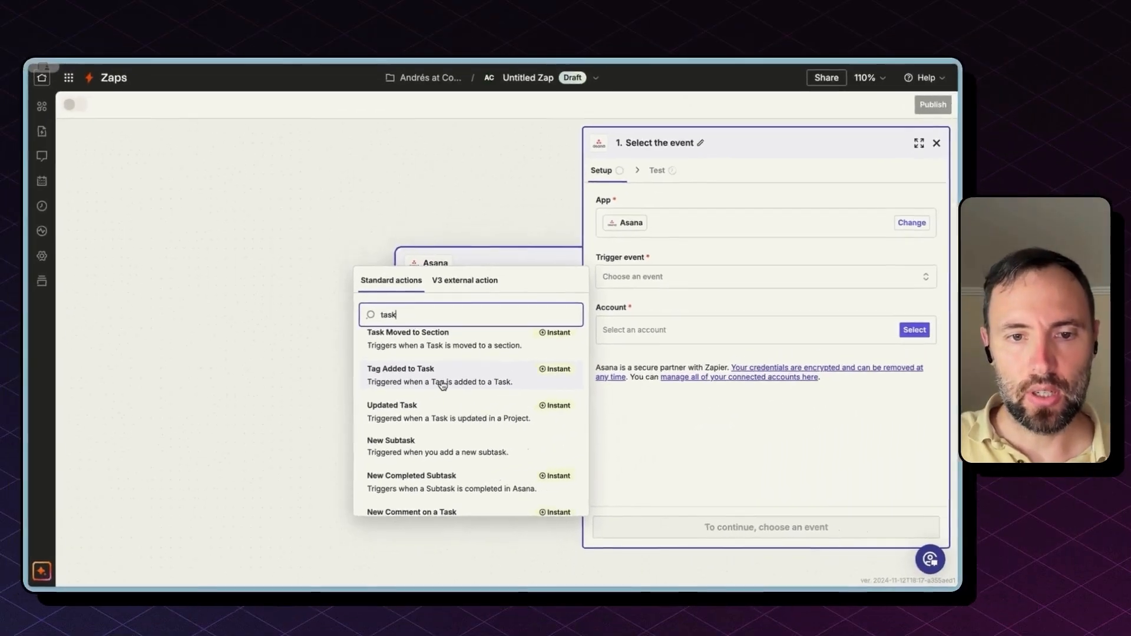
{"action": "scroll", "coordinate": [510, 331], "scroll_direction": "down", "scroll_amount": 3}
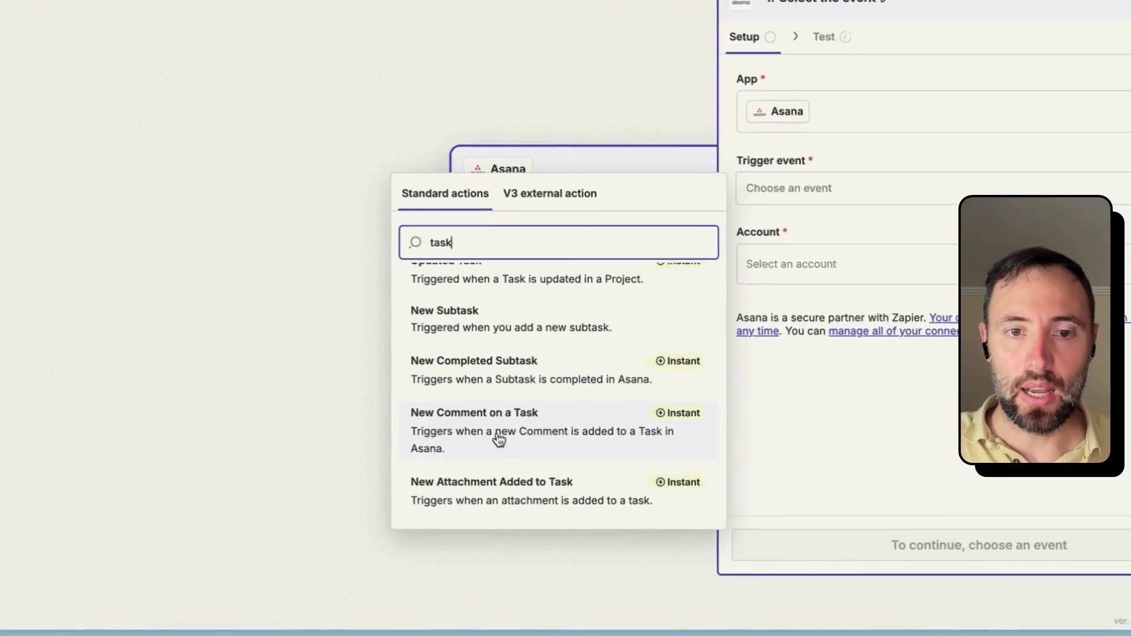
{"action": "scroll", "coordinate": [592, 437], "scroll_direction": "up", "scroll_amount": 1}
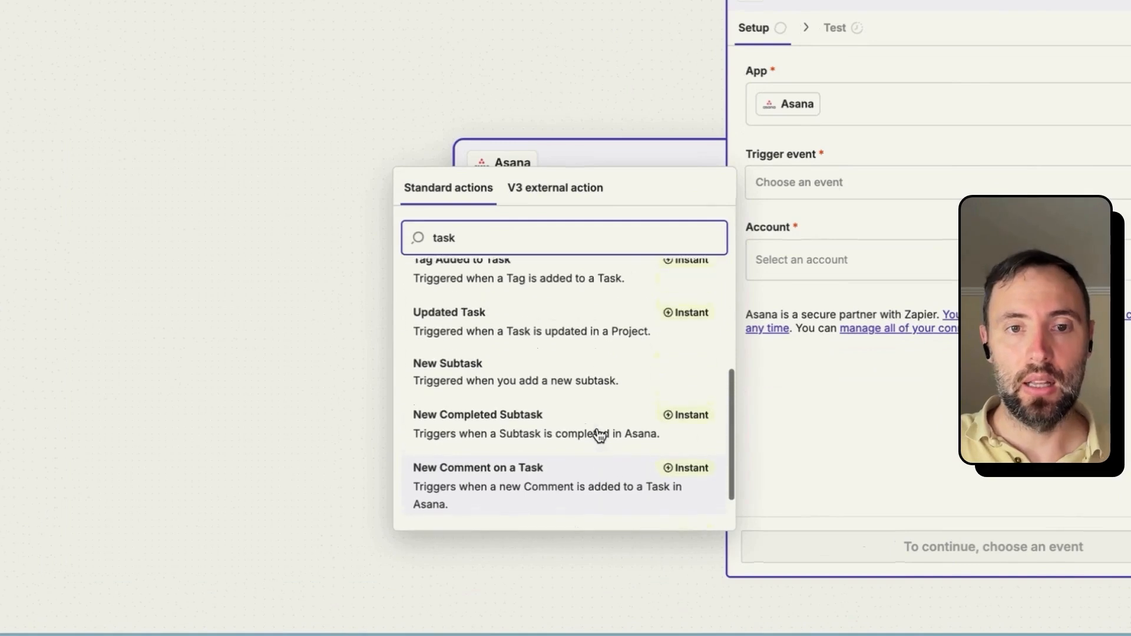
{"action": "scroll", "coordinate": [598, 436], "scroll_direction": "up", "scroll_amount": 2}
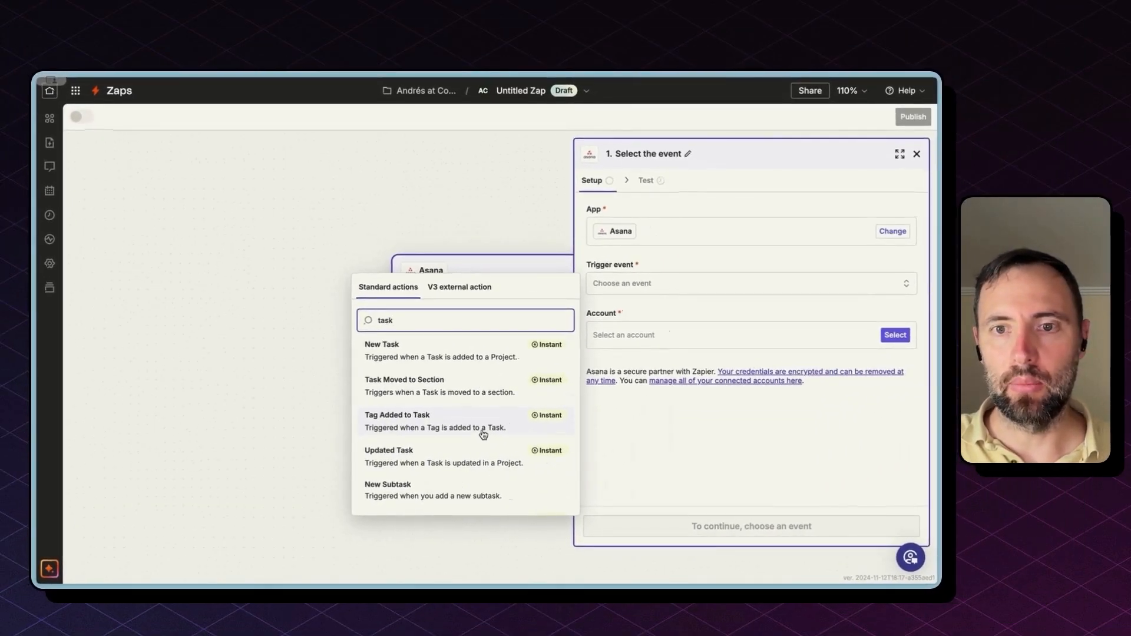
{"action": "left_click", "coordinate": [483, 427]}
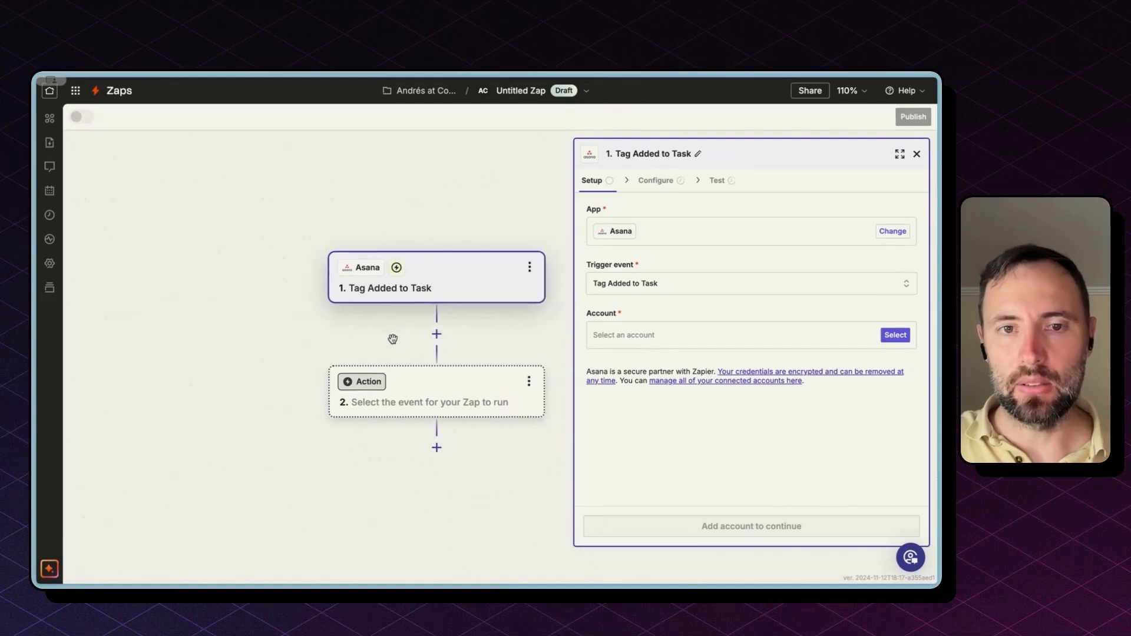
Step: Connect the Asana account and set workspace connex.digital and project Project Plan, leaving Tag empty
{"action": "left_click", "coordinate": [885, 336]}
{"action": "left_click", "coordinate": [700, 526]}
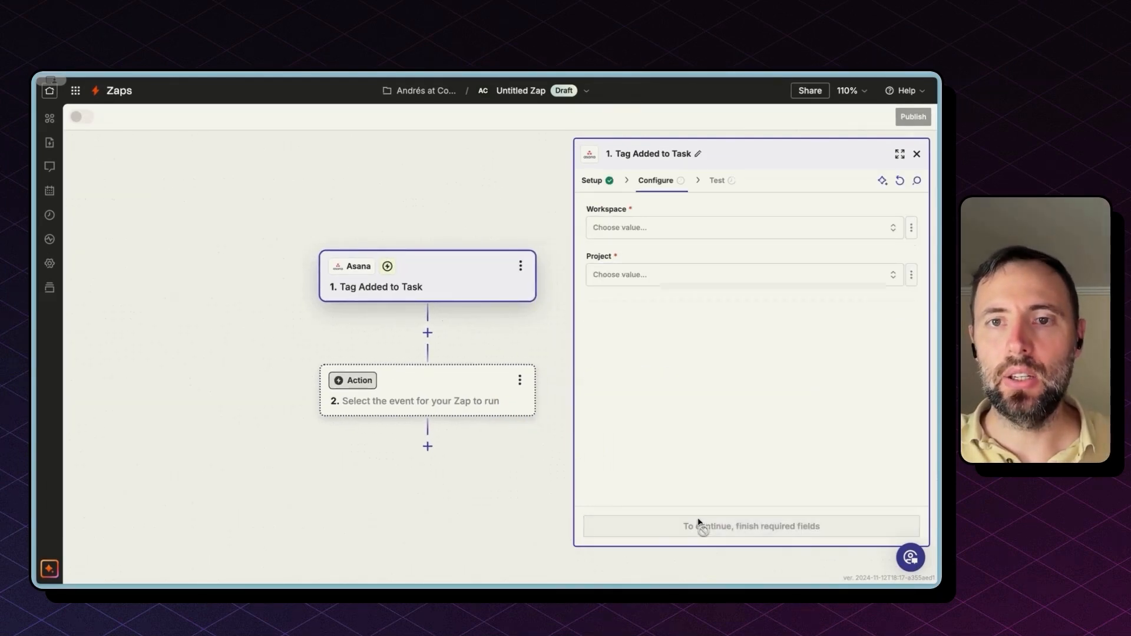
{"action": "left_click", "coordinate": [669, 229]}
{"action": "left_click", "coordinate": [504, 273]}
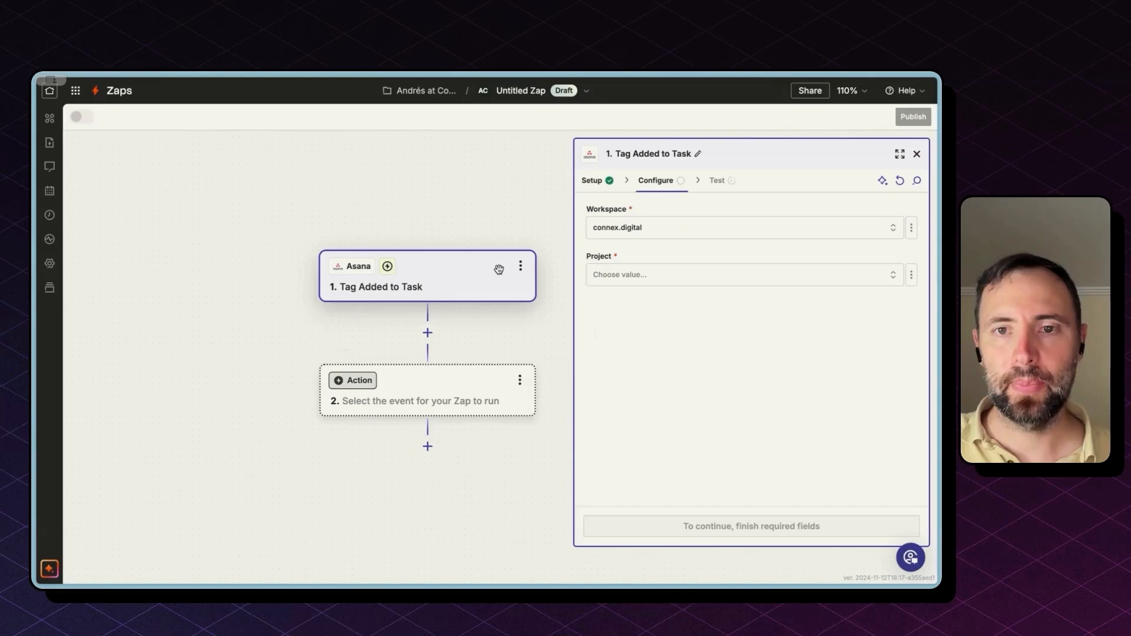
{"action": "left_click", "coordinate": [646, 273]}
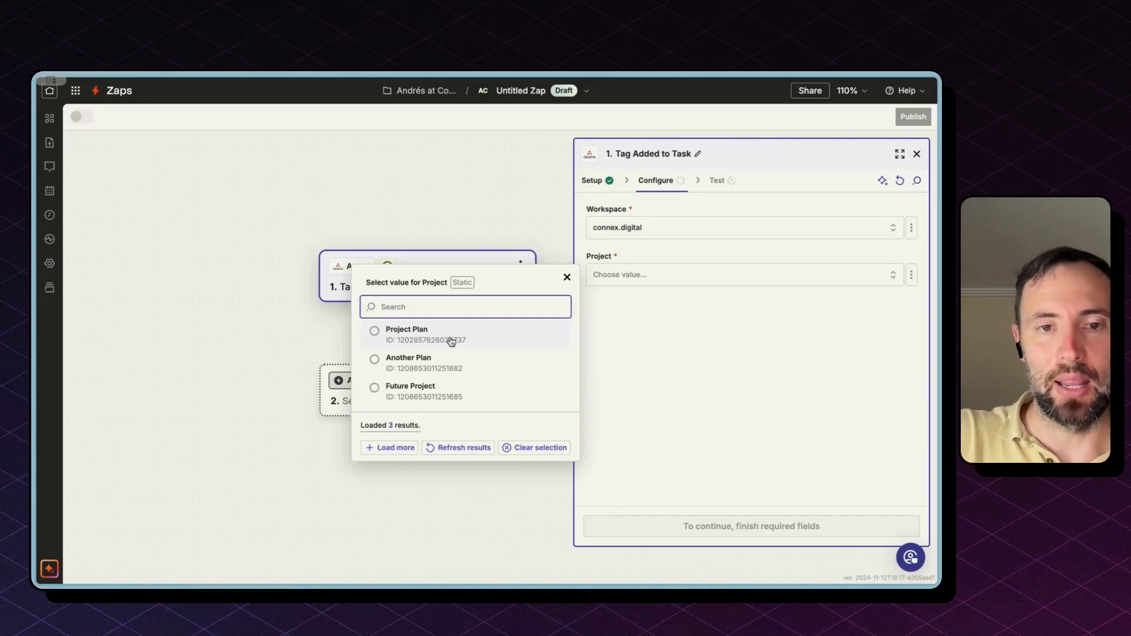
{"action": "left_click", "coordinate": [450, 341]}
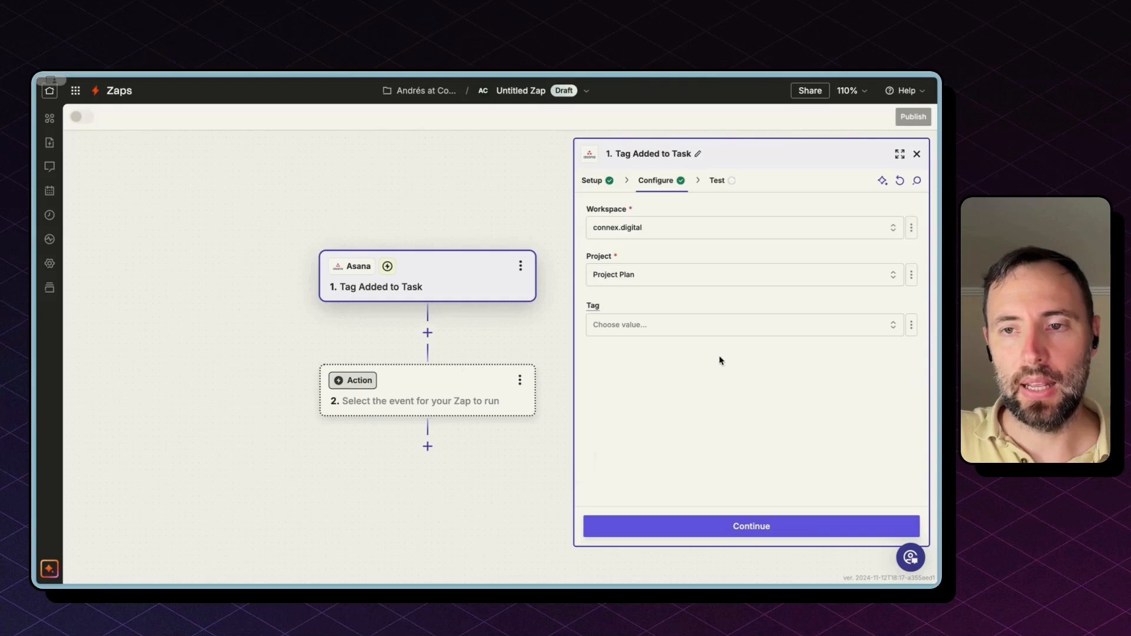
{"action": "left_click", "coordinate": [719, 340]}
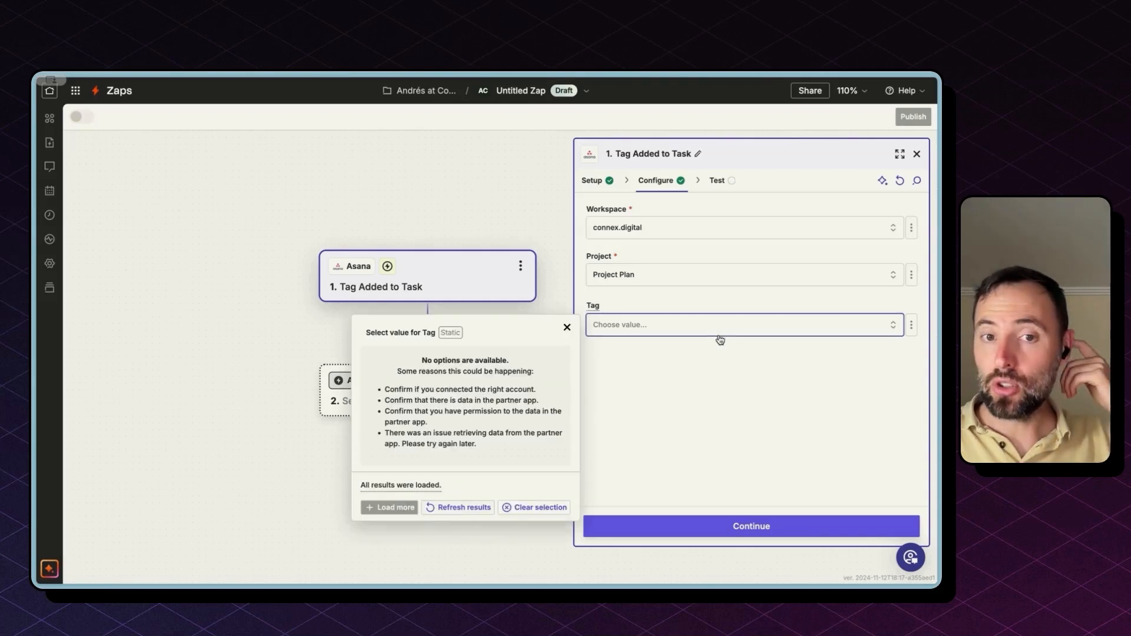
{"action": "left_click", "coordinate": [719, 342]}
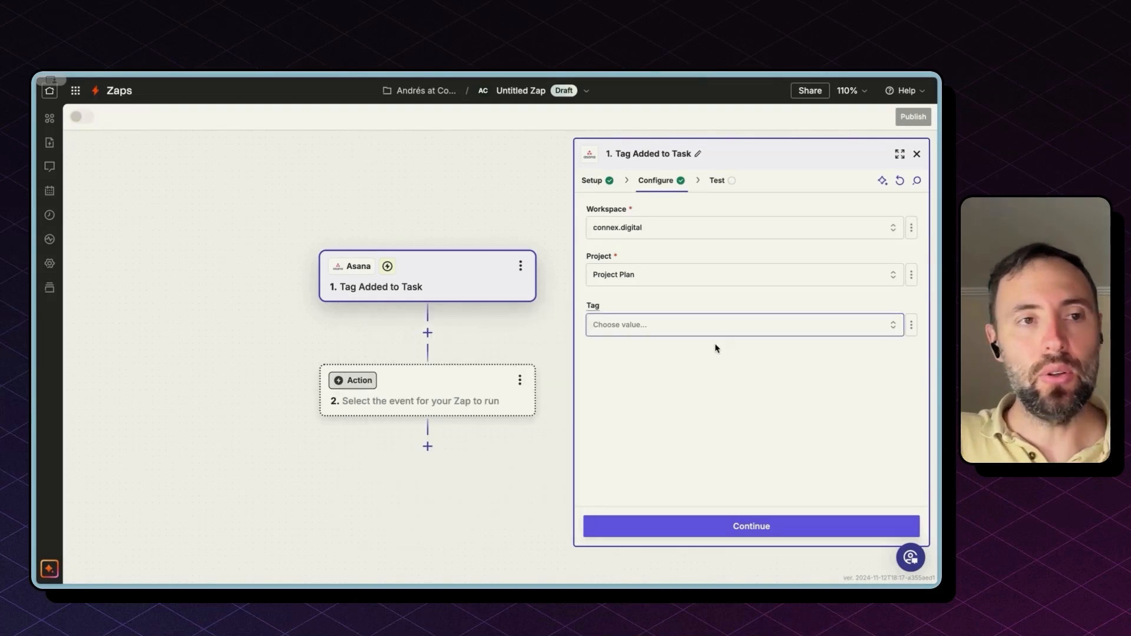
Step: Add a To do task named 'alert someone on Slack' in Project Plan and open its details
{"action": "mouse_move", "coordinate": [37, 219]}
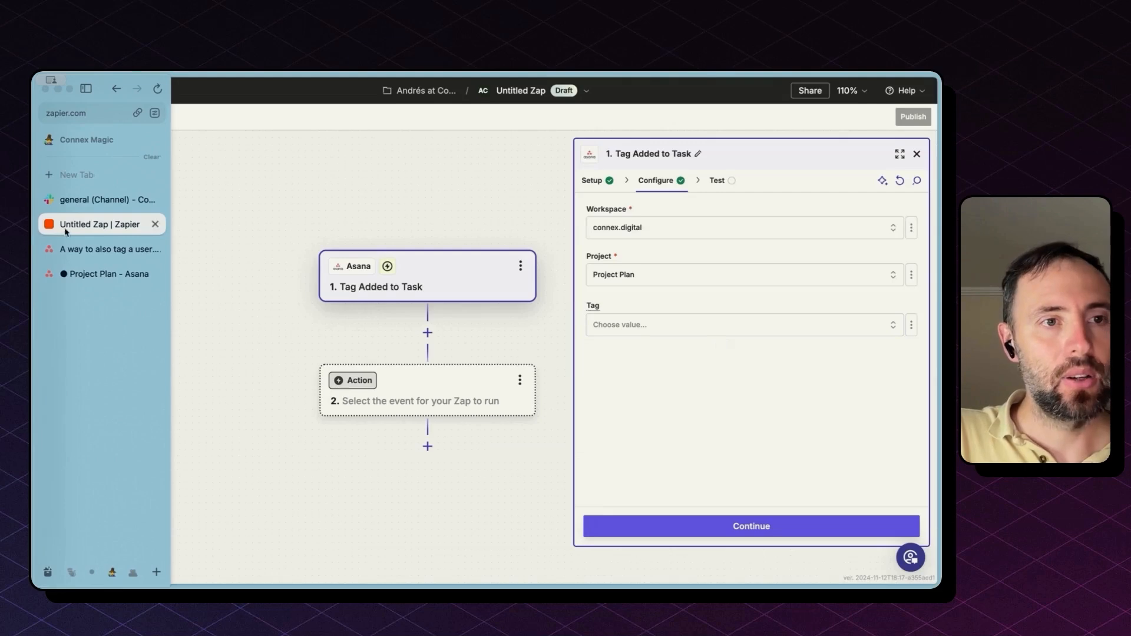
{"action": "left_click", "coordinate": [88, 272]}
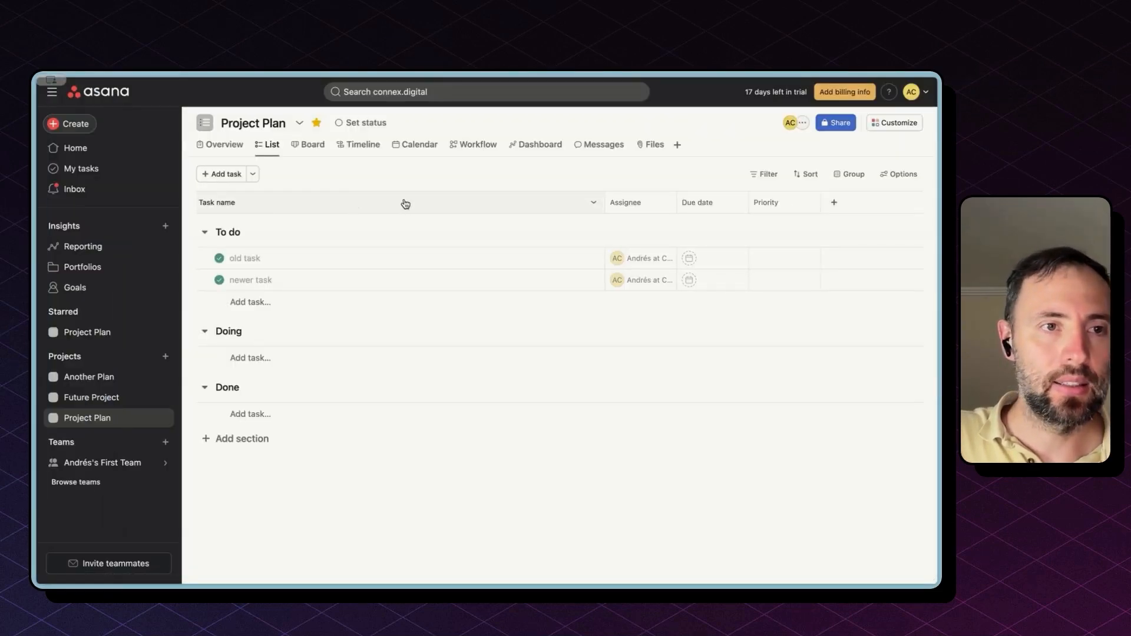
{"action": "left_click", "coordinate": [225, 174]}
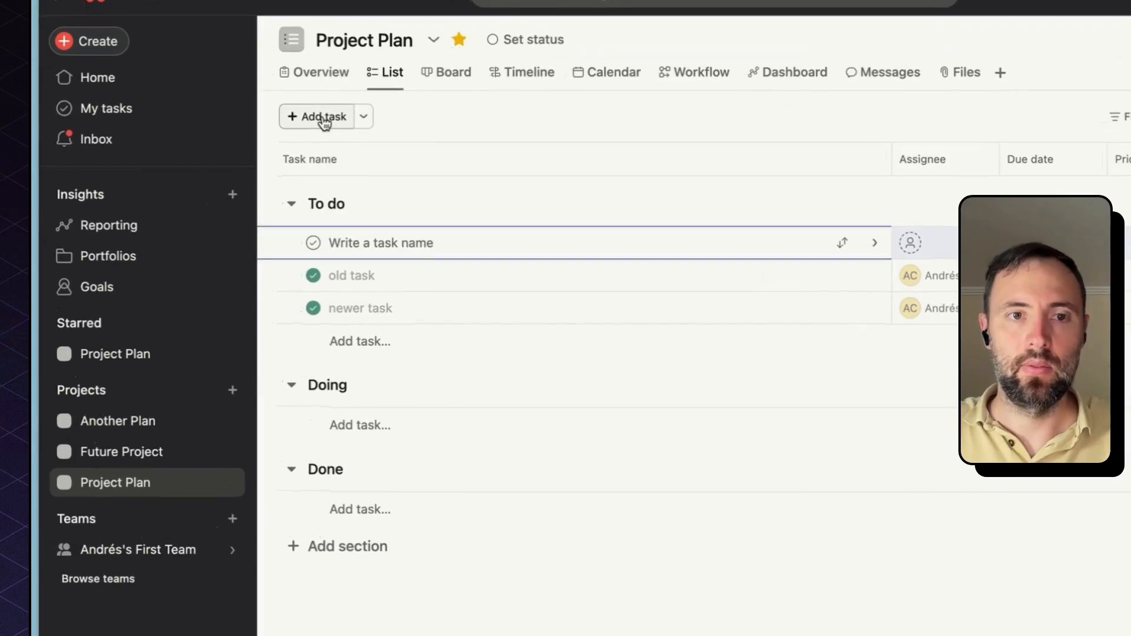
{"action": "type", "text": "alert someone on slack"}
{"action": "key", "text": "Return"}
{"action": "left_click", "coordinate": [436, 243]}
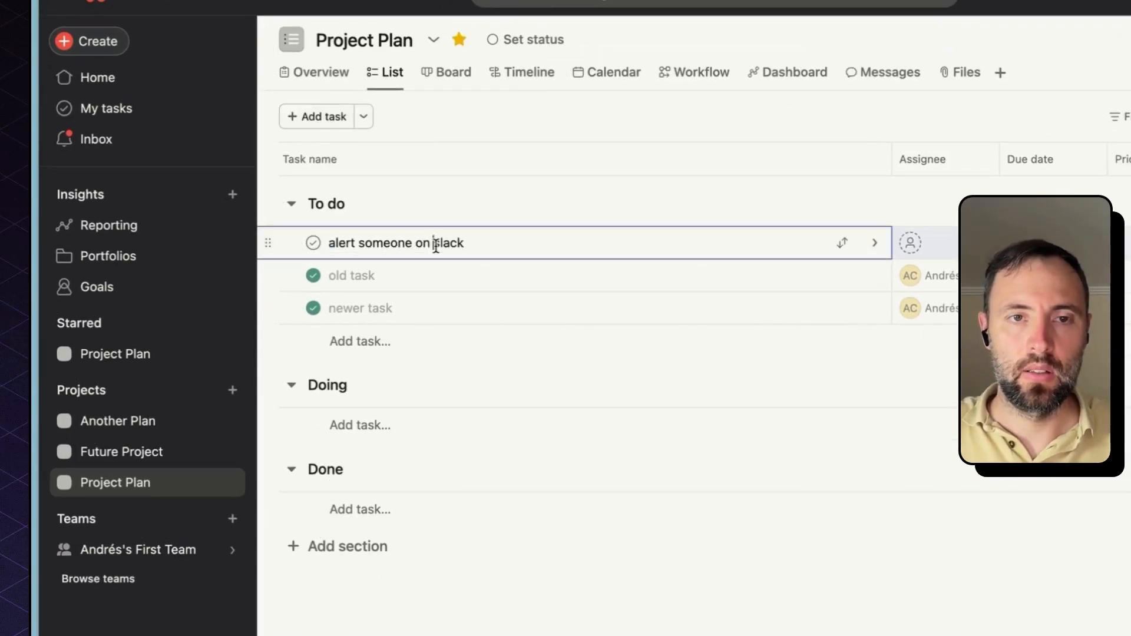
{"action": "left_click", "coordinate": [442, 244]}
{"action": "key", "text": "BackSpace"}
{"action": "type", "text": "S"}
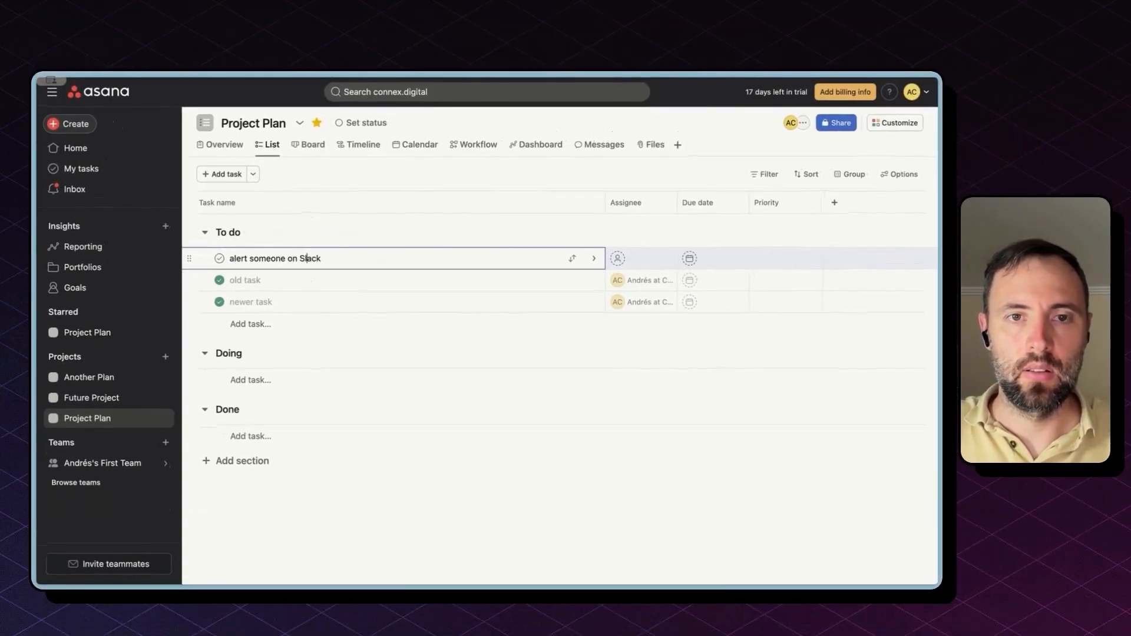
{"action": "left_click", "coordinate": [454, 260]}
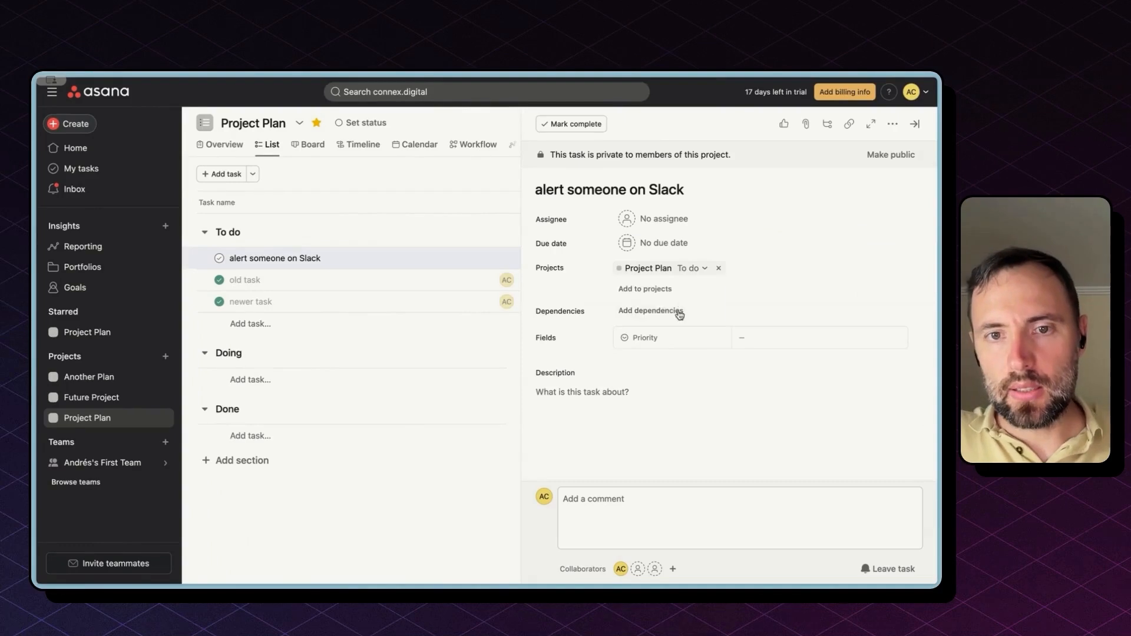
Step: Give the task a new red Urgent tag and assign it to yourself
{"action": "left_click", "coordinate": [744, 332]}
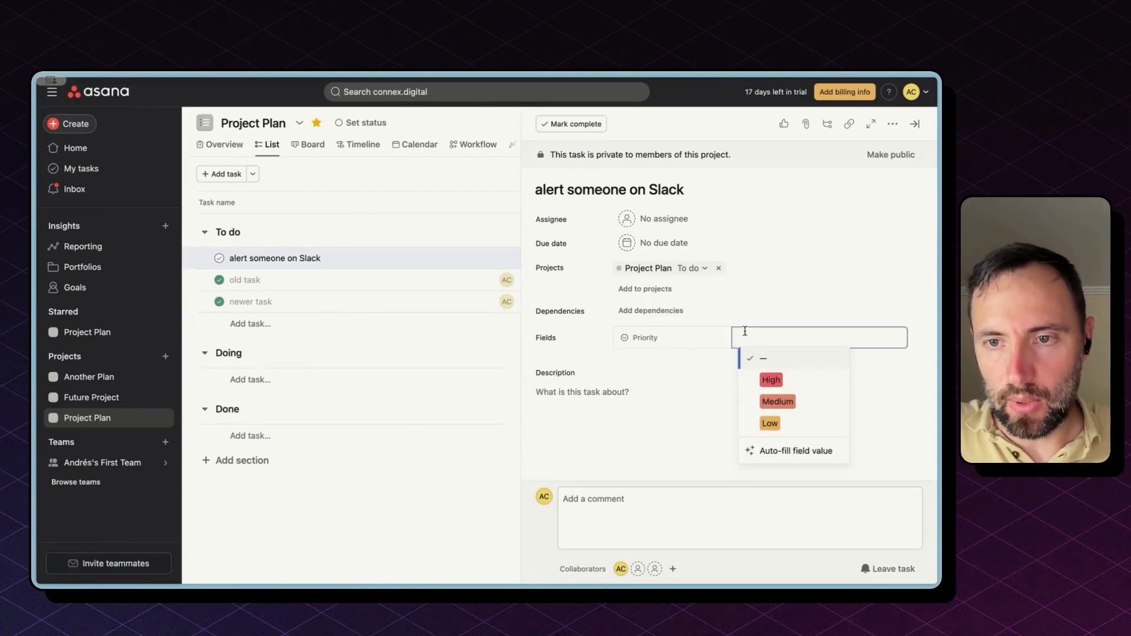
{"action": "left_click", "coordinate": [694, 336]}
{"action": "scroll", "coordinate": [675, 406], "scroll_direction": "down", "scroll_amount": 2}
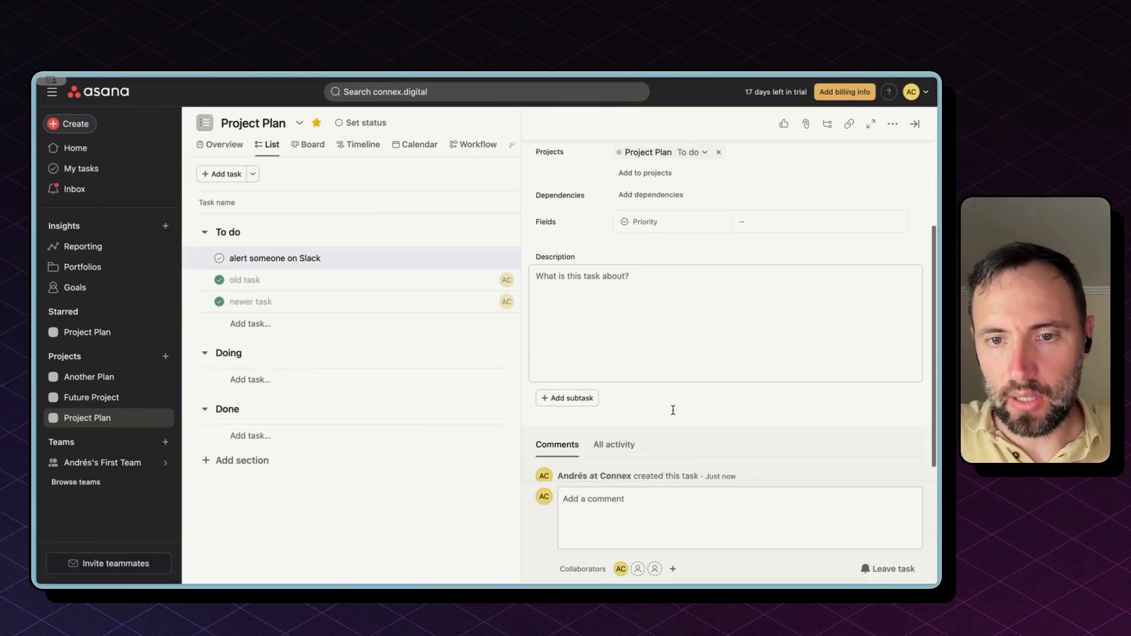
{"action": "scroll", "coordinate": [655, 370], "scroll_direction": "up", "scroll_amount": 3}
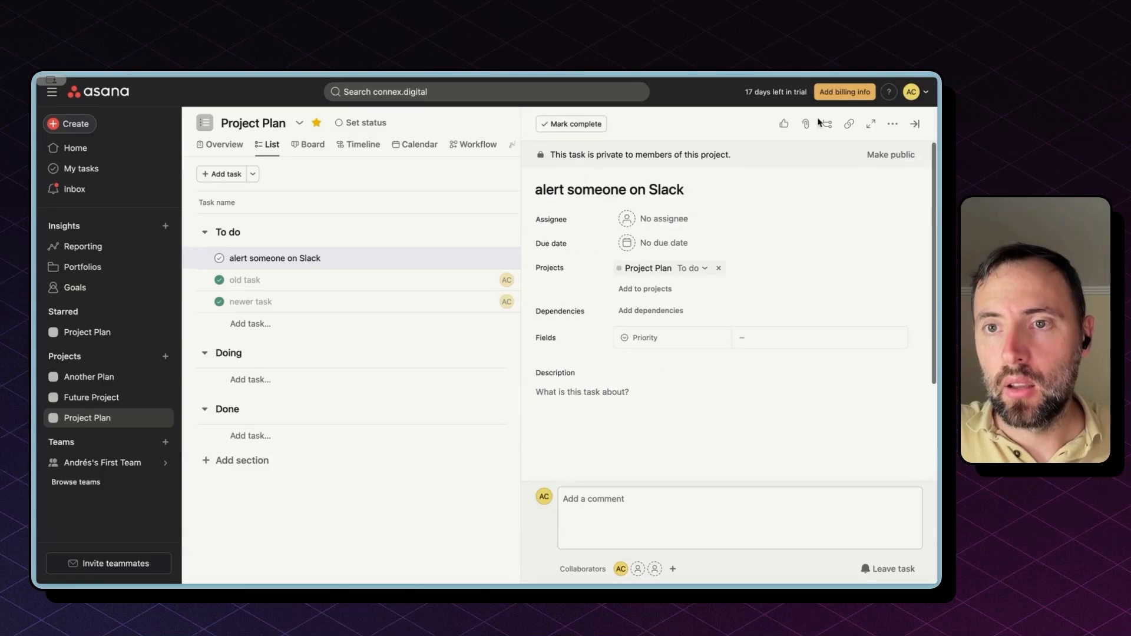
{"action": "left_click", "coordinate": [892, 124]}
{"action": "left_click", "coordinate": [802, 171]}
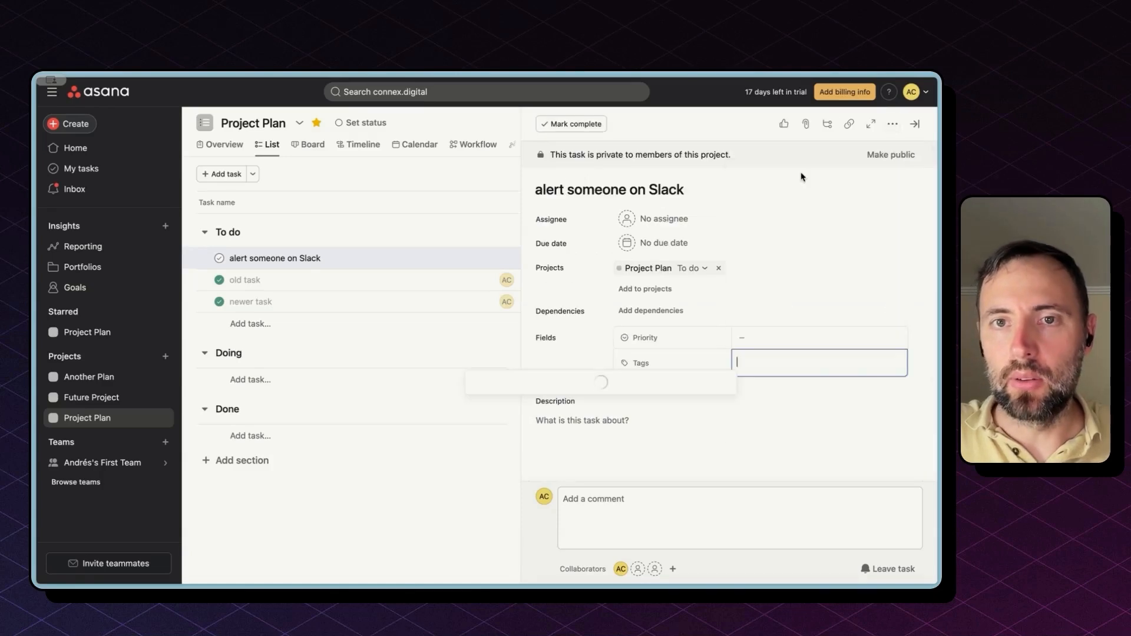
{"action": "type", "text": "Urgent"}
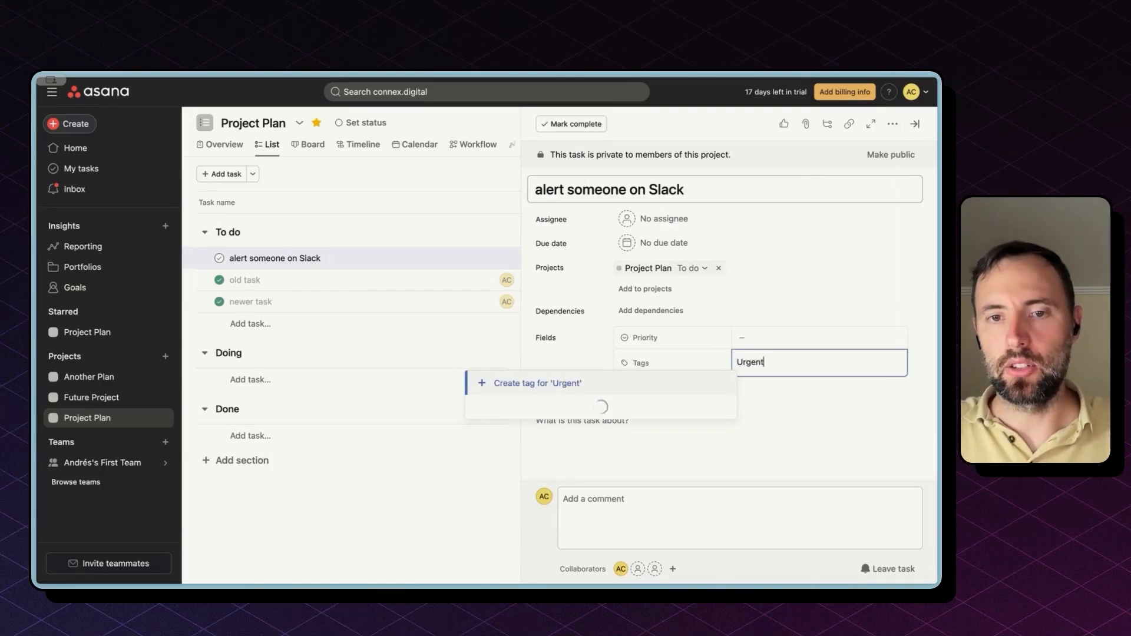
{"action": "left_click", "coordinate": [561, 390]}
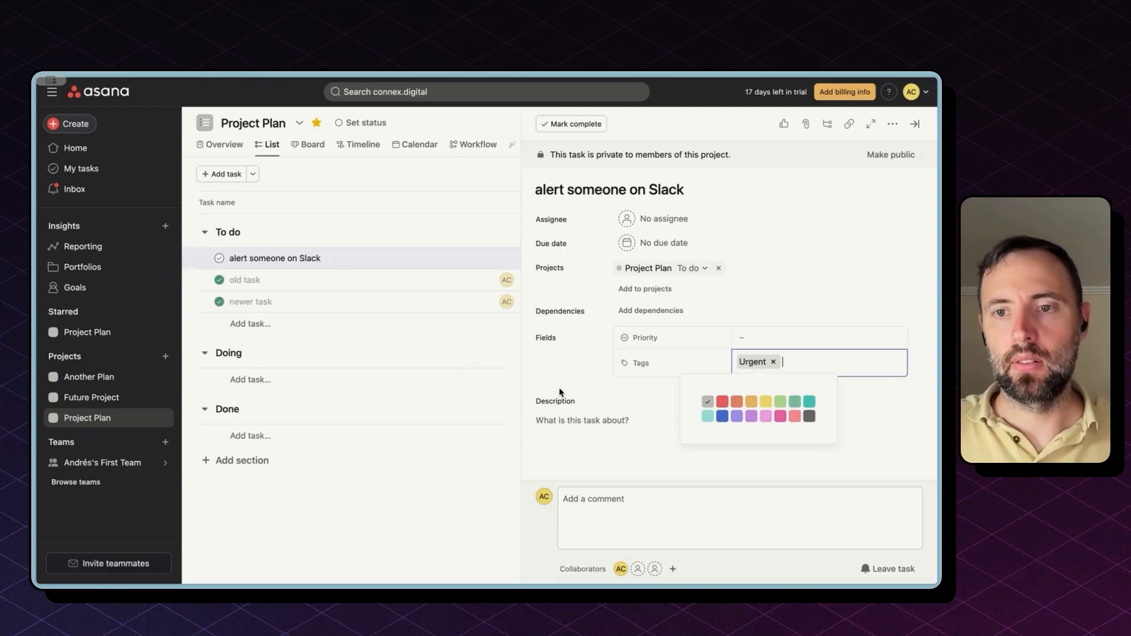
{"action": "left_click", "coordinate": [722, 401]}
{"action": "left_click", "coordinate": [613, 427]}
{"action": "left_click", "coordinate": [678, 194]}
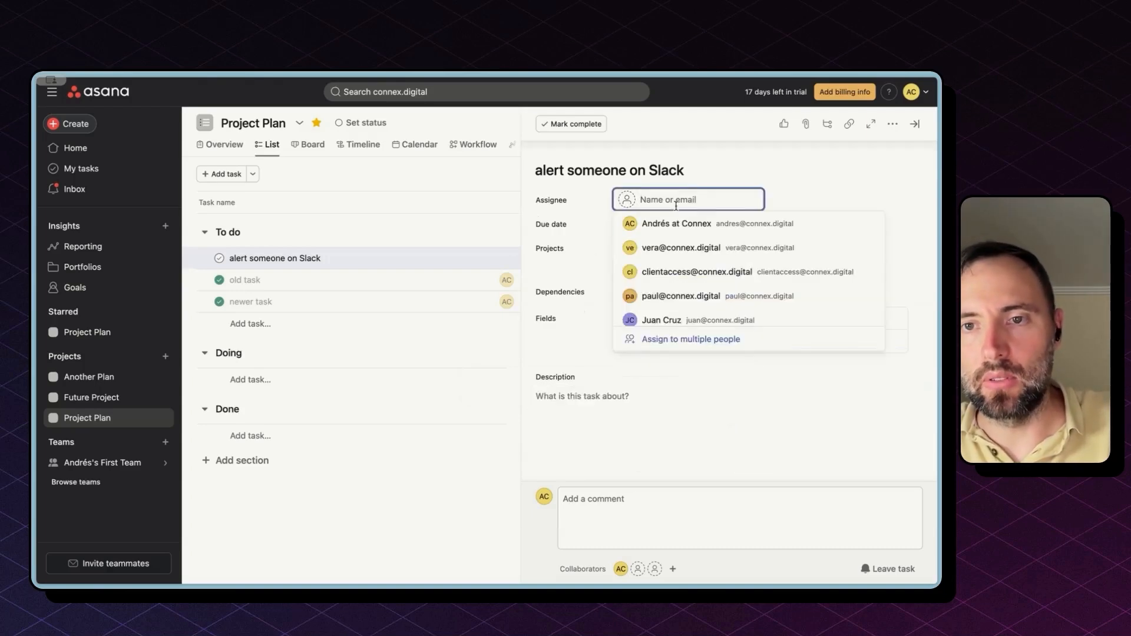
{"action": "left_click", "coordinate": [677, 223]}
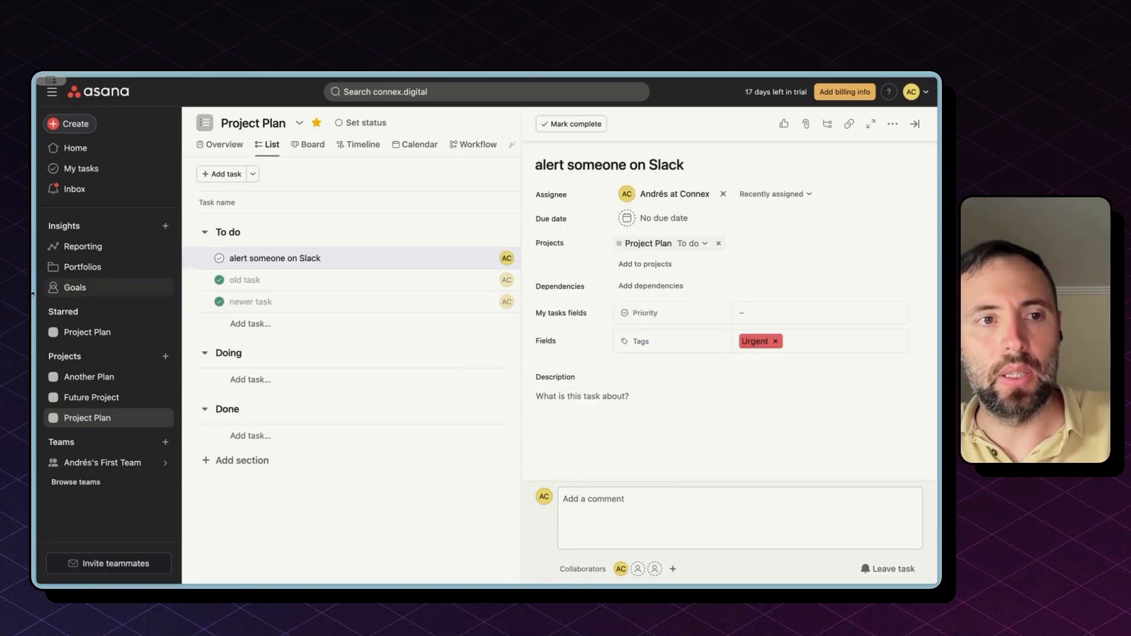
Step: Back in the Zap, refresh the Tag list and select Urgent
{"action": "mouse_move", "coordinate": [34, 283]}
{"action": "left_click", "coordinate": [87, 226]}
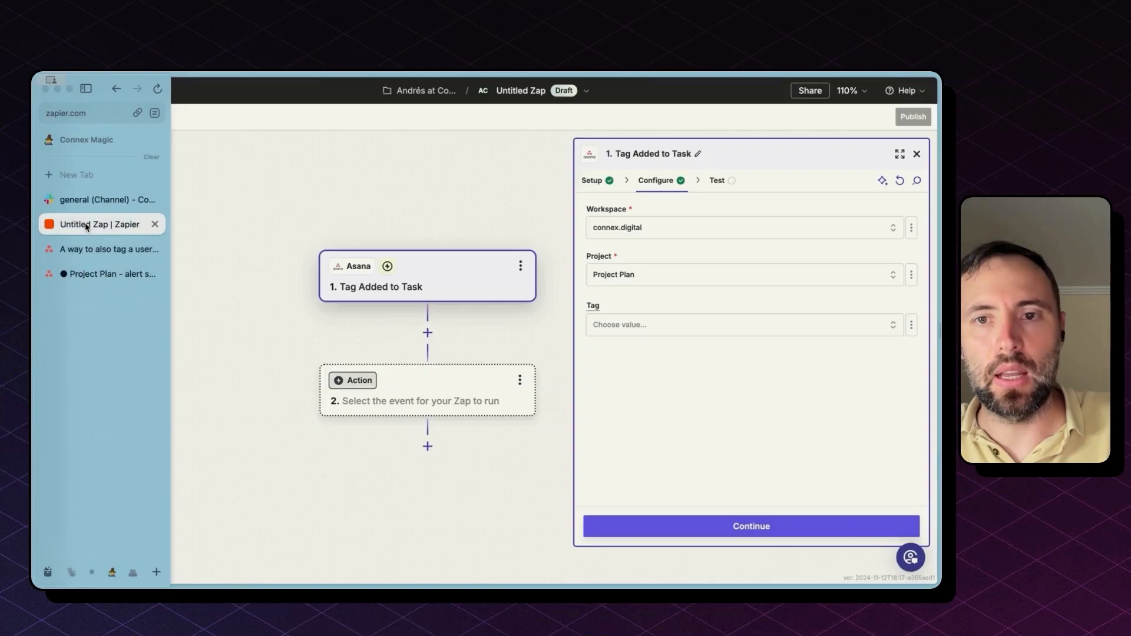
{"action": "left_click", "coordinate": [697, 326]}
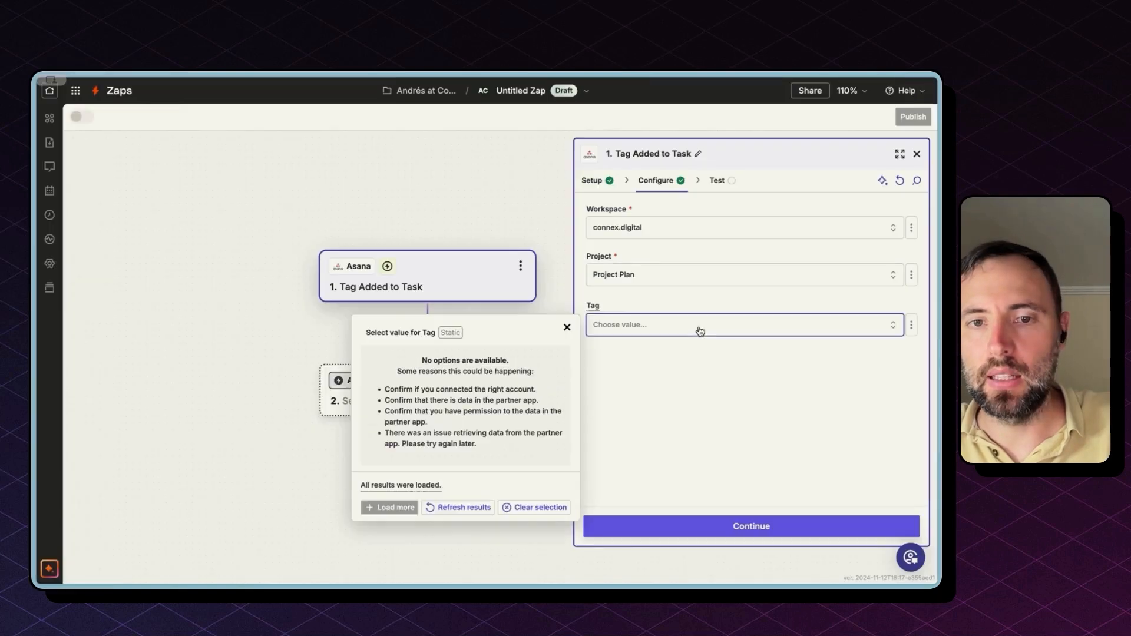
{"action": "left_click", "coordinate": [447, 509]}
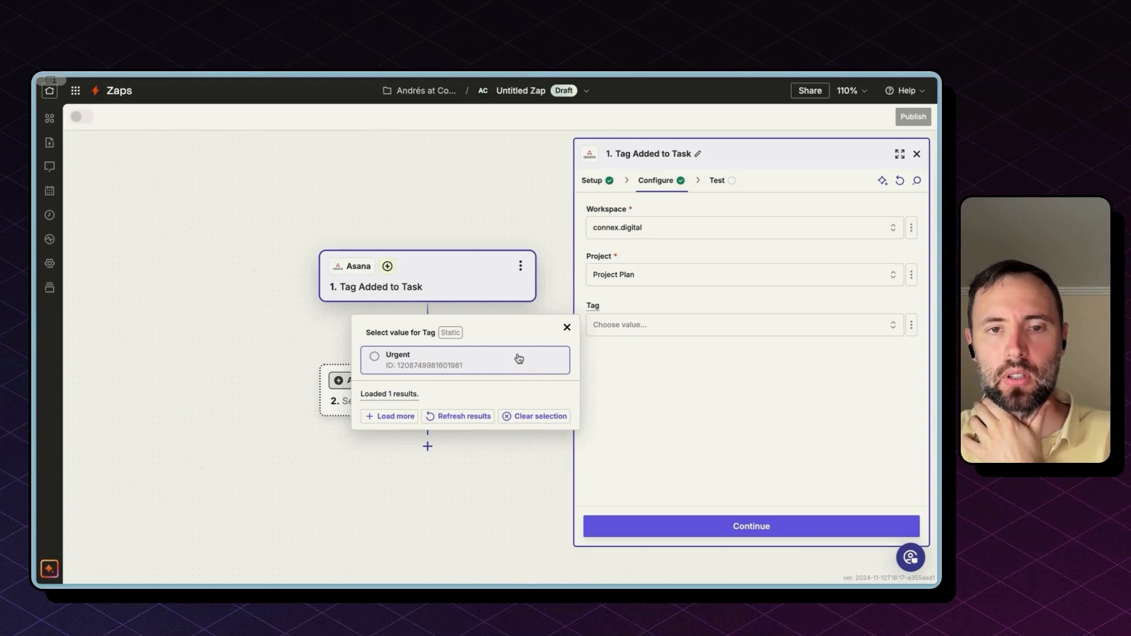
{"action": "left_click", "coordinate": [518, 358]}
Step: Test the trigger, pulling in Task C, Task B and Task A as sample records
{"action": "left_click", "coordinate": [770, 527]}
{"action": "left_click", "coordinate": [772, 526]}
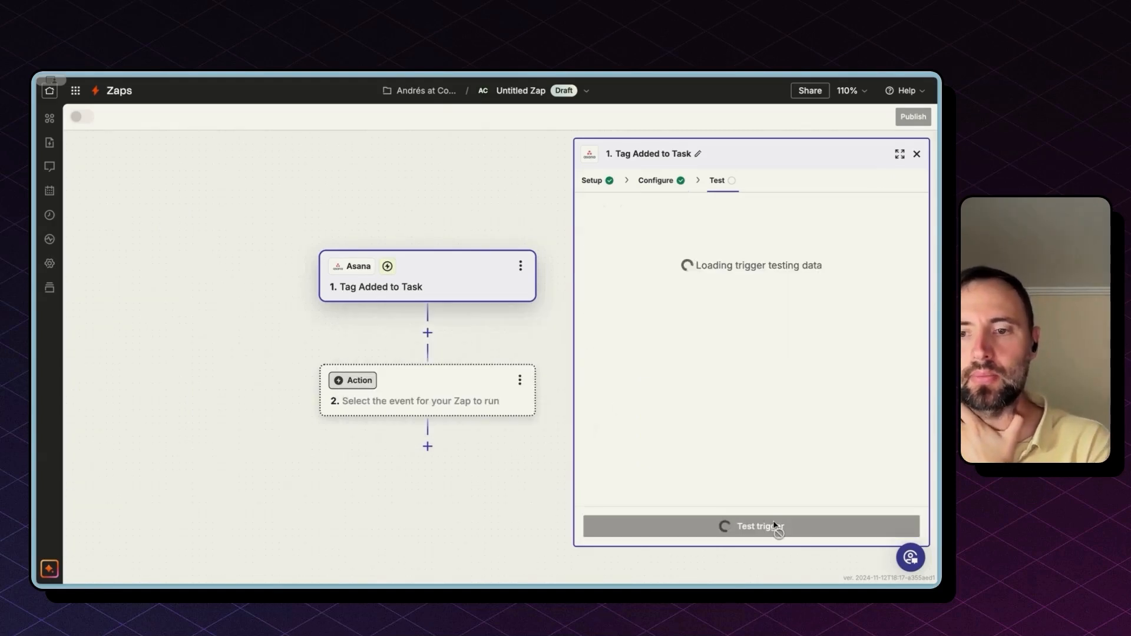
{"action": "left_click", "coordinate": [772, 526]}
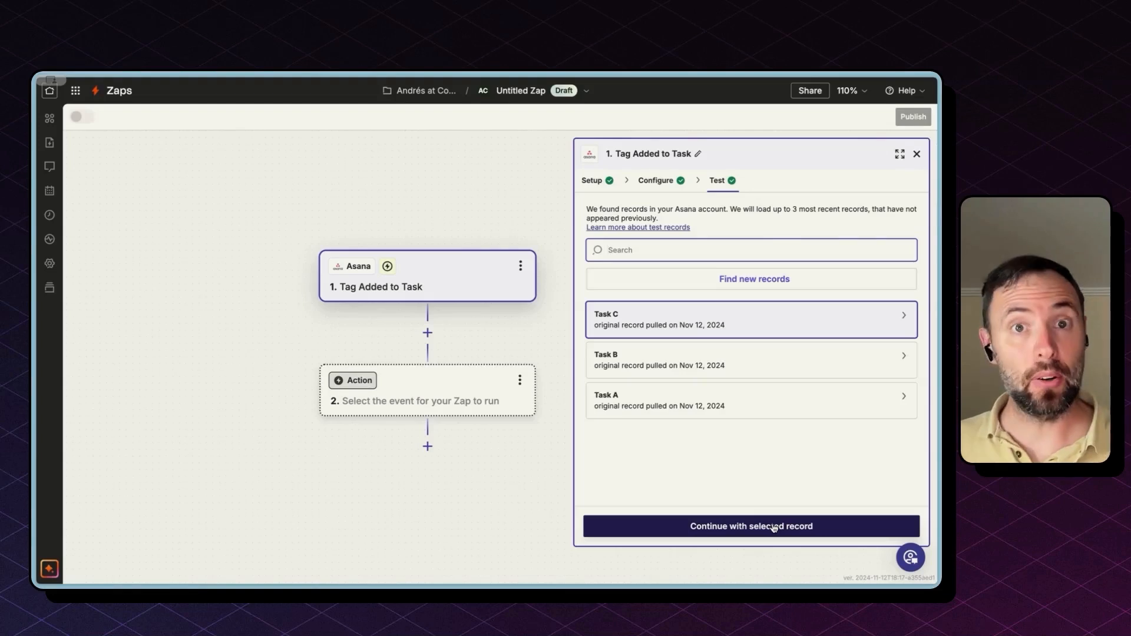
Step: Preview Task C's sample data and select its Assignee Gid value
{"action": "mouse_move", "coordinate": [773, 321]}
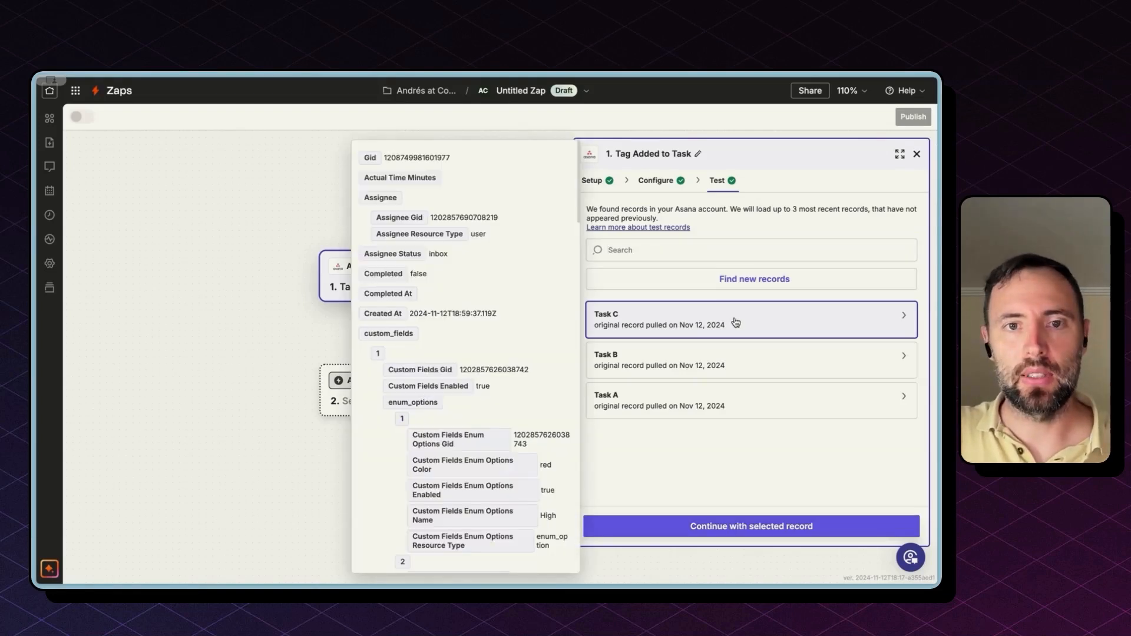
{"action": "scroll", "coordinate": [470, 349], "scroll_direction": "down", "scroll_amount": 2}
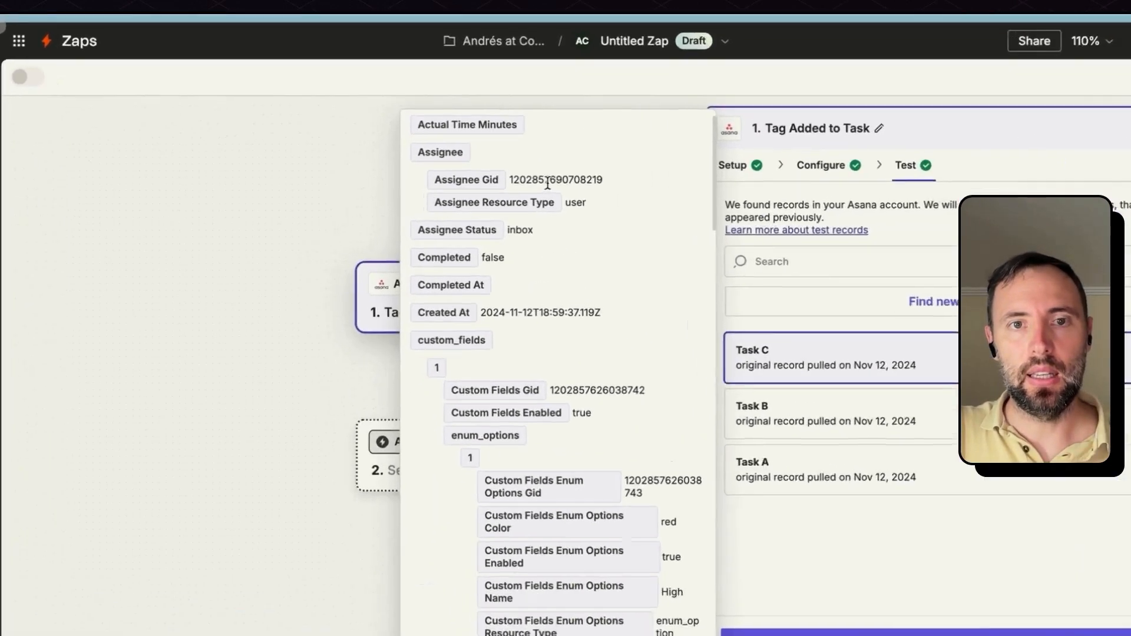
{"action": "double_click", "coordinate": [464, 191]}
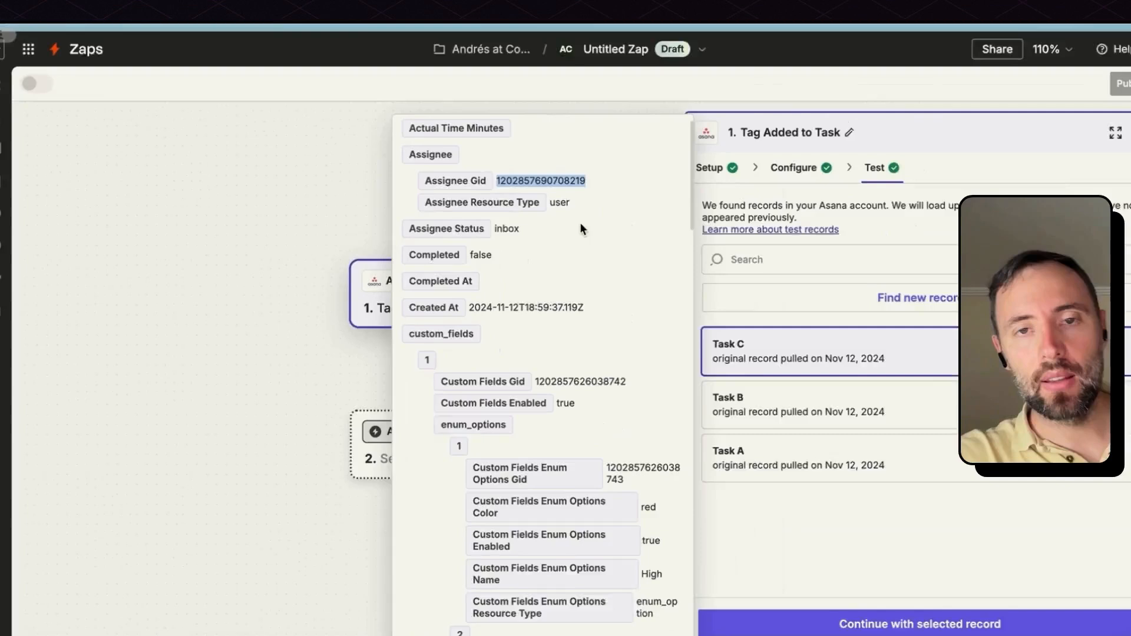
{"action": "scroll", "coordinate": [627, 231], "scroll_direction": "down", "scroll_amount": 10}
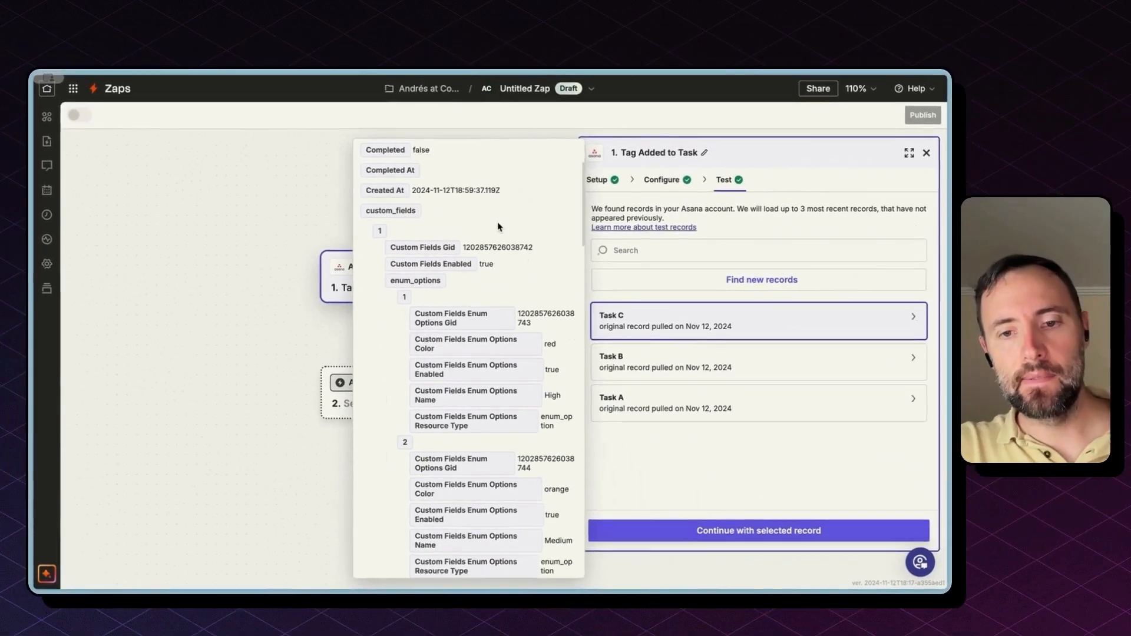
{"action": "scroll", "coordinate": [494, 227], "scroll_direction": "down", "scroll_amount": 10}
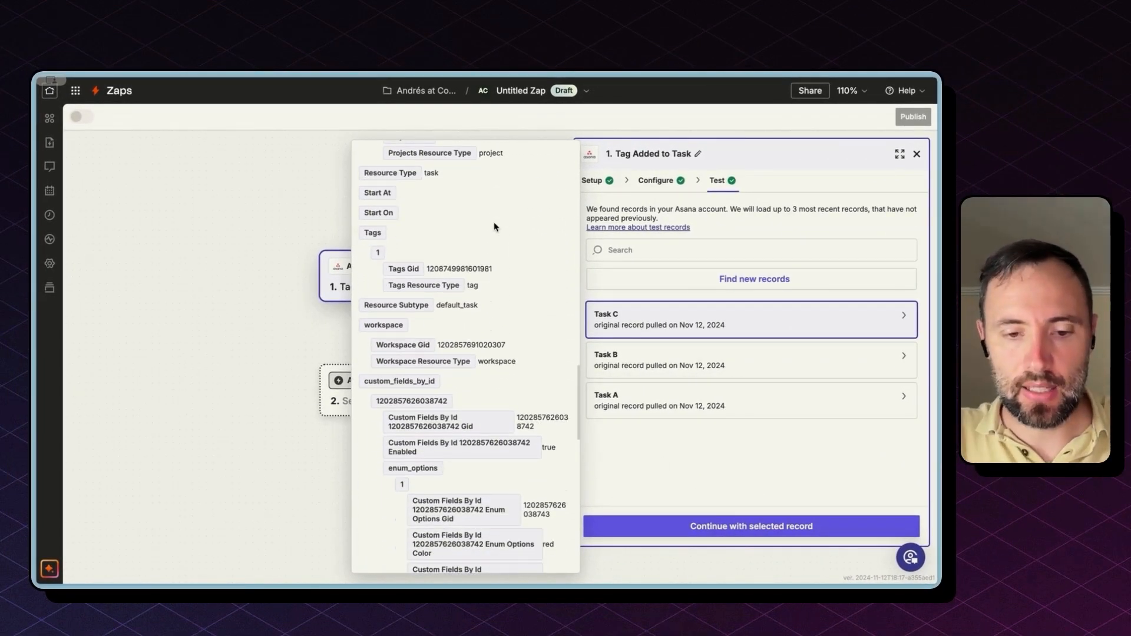
Step: Find Task C's name and tag fields, selecting 'alert someone on Slack' and the Tags Gid
{"action": "key", "text": "super+f"}
{"action": "type", "text": "name"}
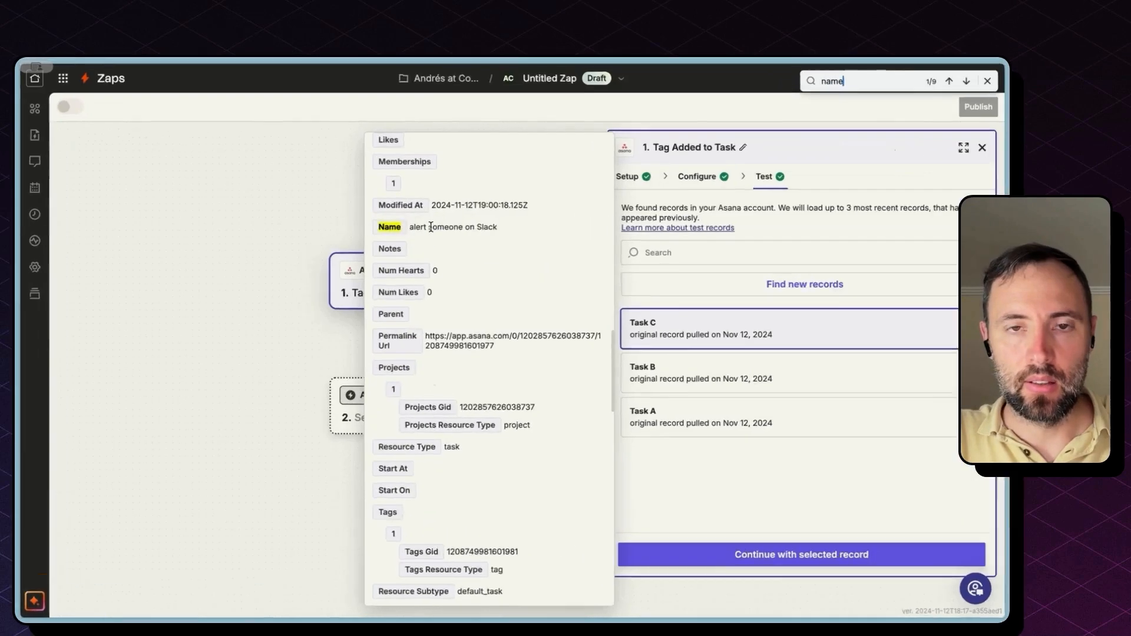
{"action": "triple_click", "coordinate": [410, 226]}
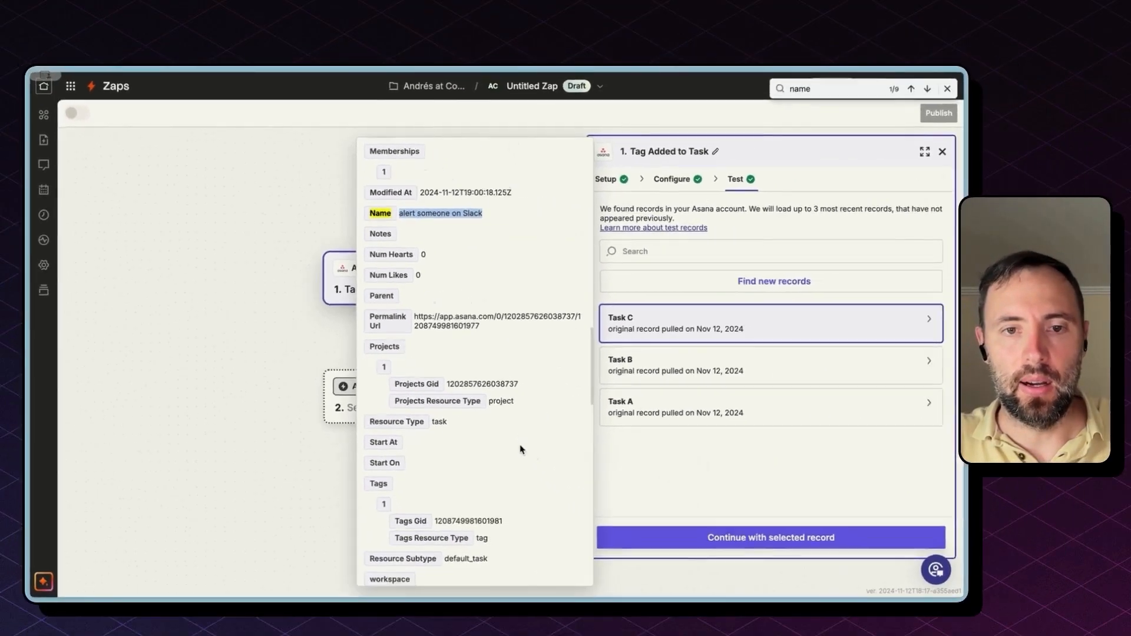
{"action": "scroll", "coordinate": [661, 543], "scroll_direction": "down", "scroll_amount": 5}
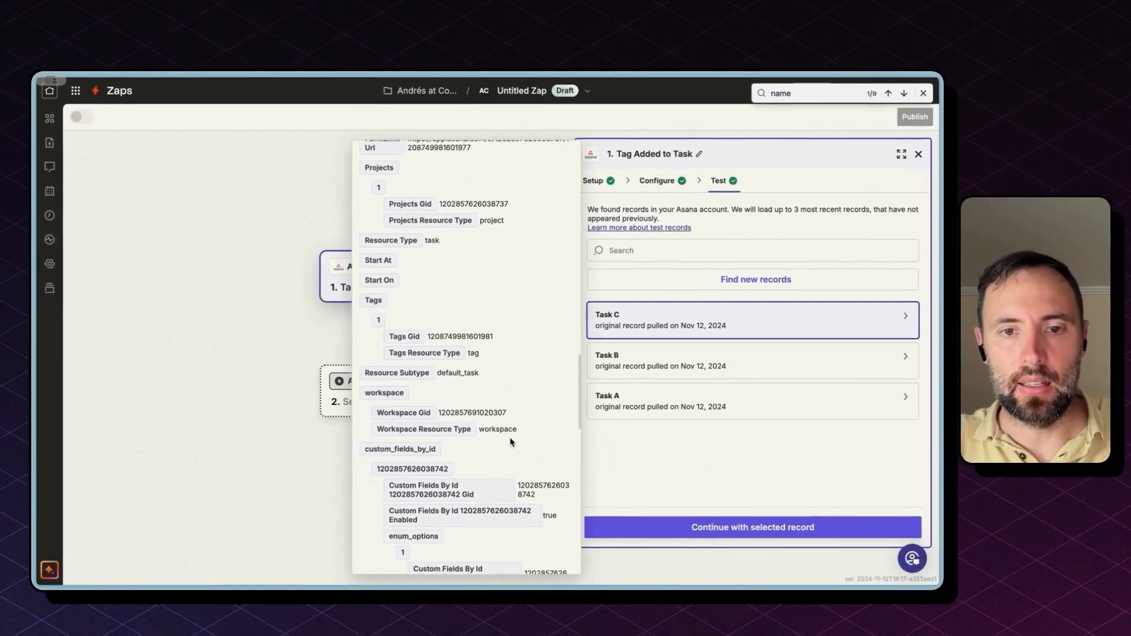
{"action": "scroll", "coordinate": [511, 441], "scroll_direction": "down", "scroll_amount": 8}
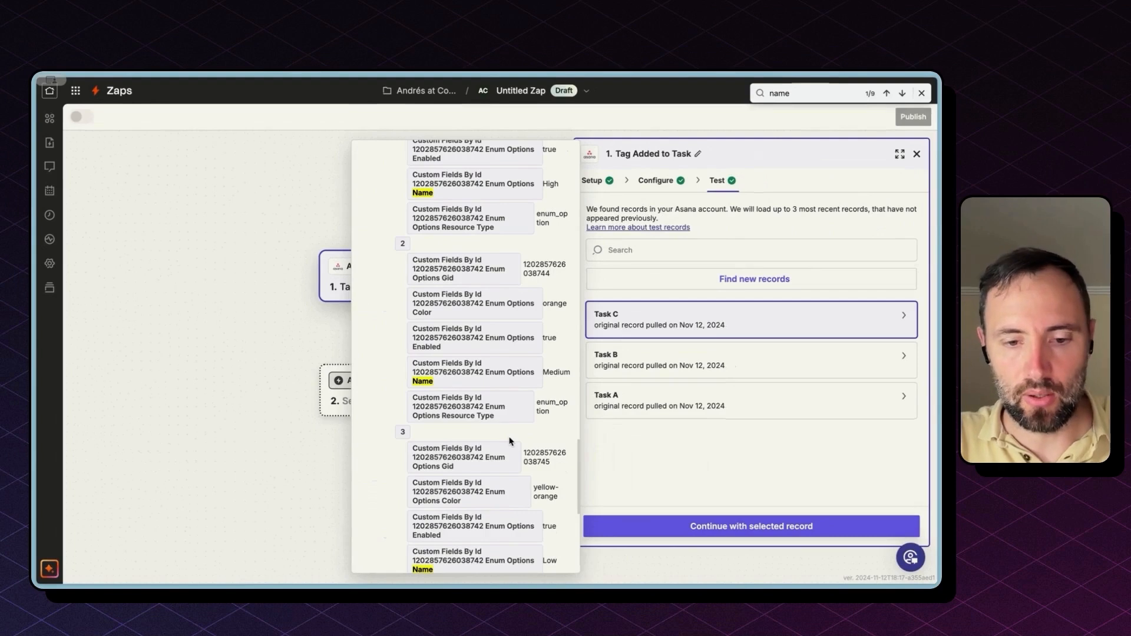
{"action": "key", "text": "super+f"}
{"action": "key", "text": "super+a"}
{"action": "type", "text": "urge"}
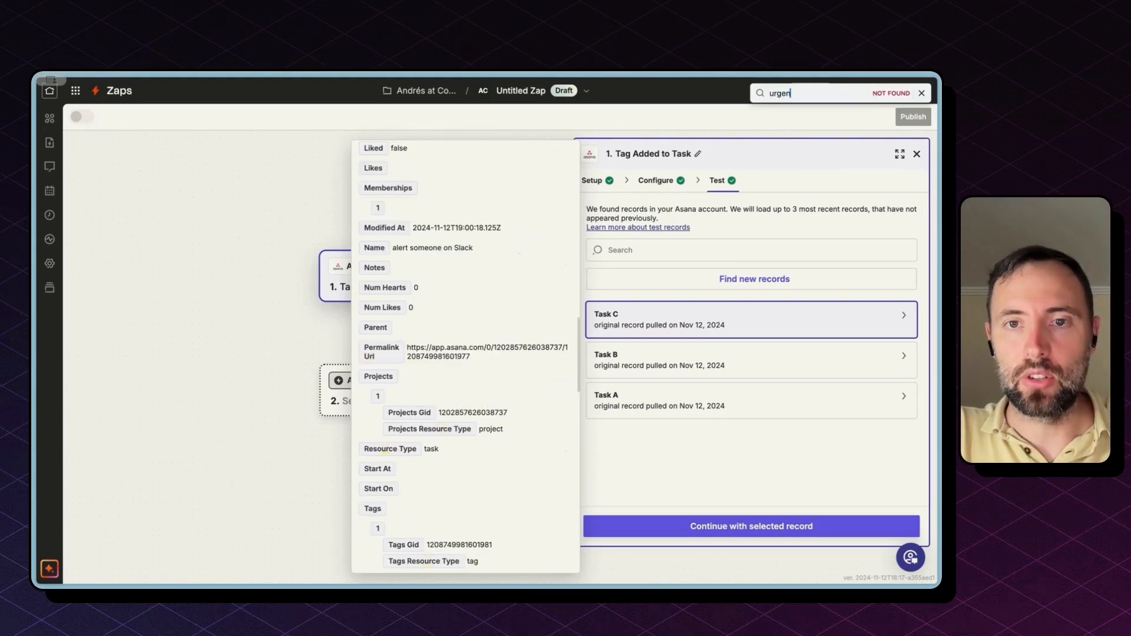
{"action": "type", "text": "n"}
{"action": "key", "text": "super+a"}
{"action": "type", "text": "tag"}
{"action": "double_click", "coordinate": [441, 401]}
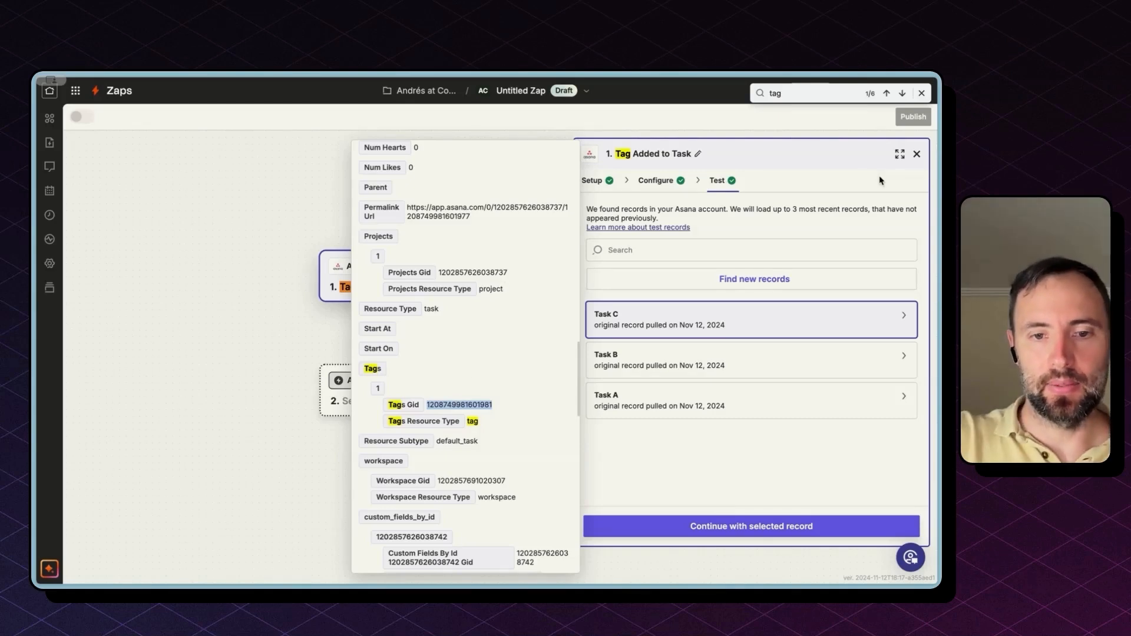
Step: Continue with Task C and make step 2 Slack's Send Channel Message action
{"action": "left_click", "coordinate": [707, 526]}
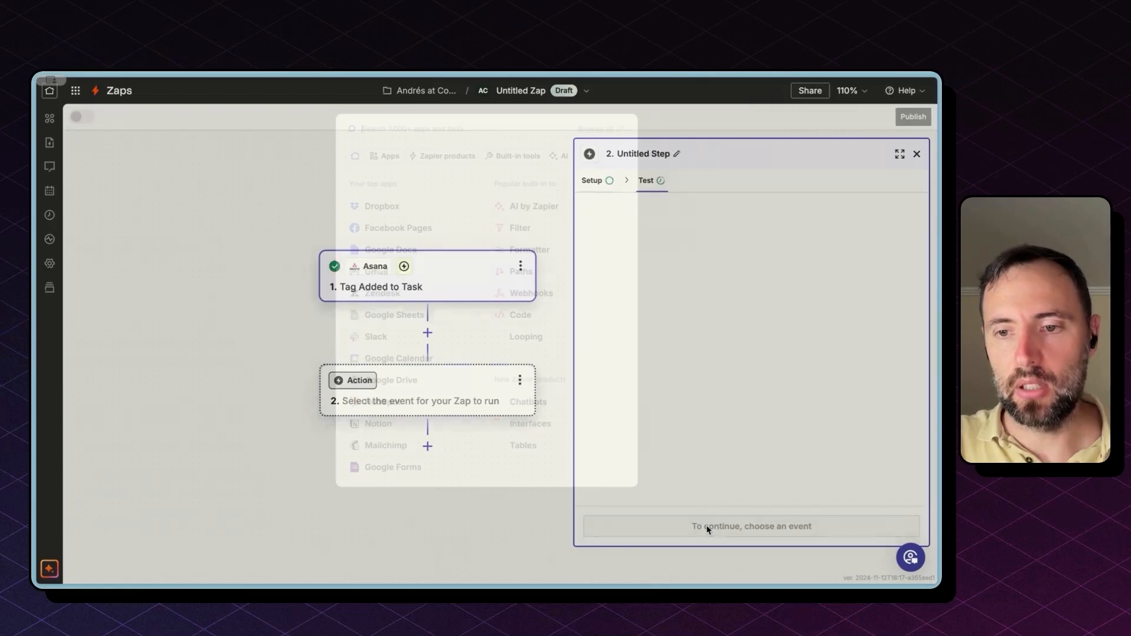
{"action": "left_click", "coordinate": [381, 333]}
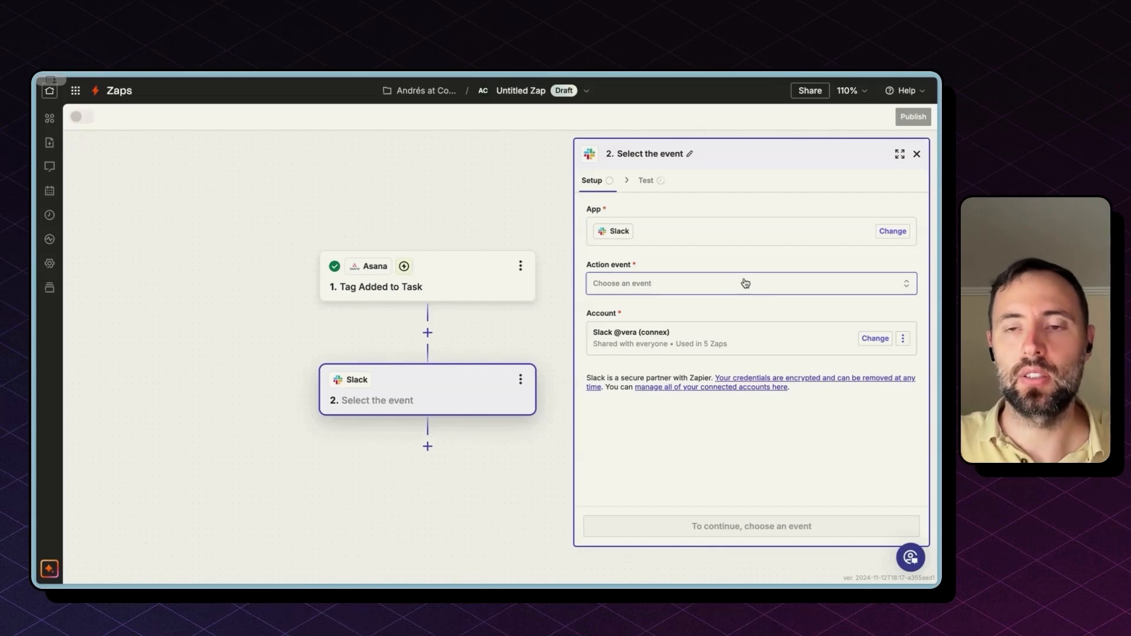
{"action": "left_click", "coordinate": [746, 283]}
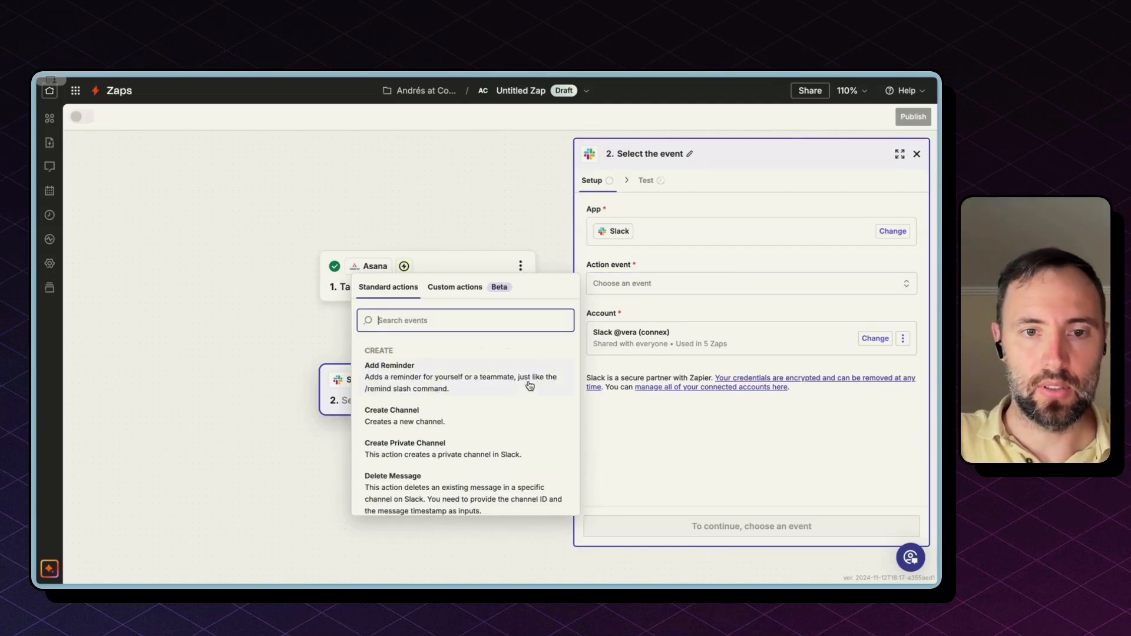
{"action": "scroll", "coordinate": [483, 449], "scroll_direction": "down", "scroll_amount": 5}
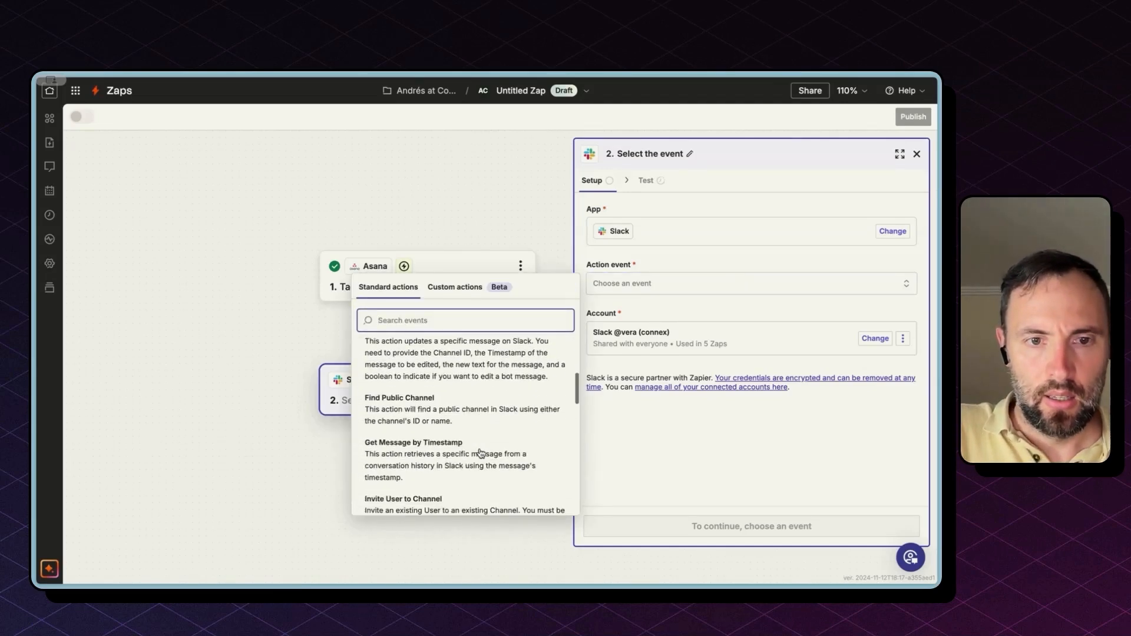
{"action": "type", "text": "send"}
{"action": "left_click", "coordinate": [467, 416]}
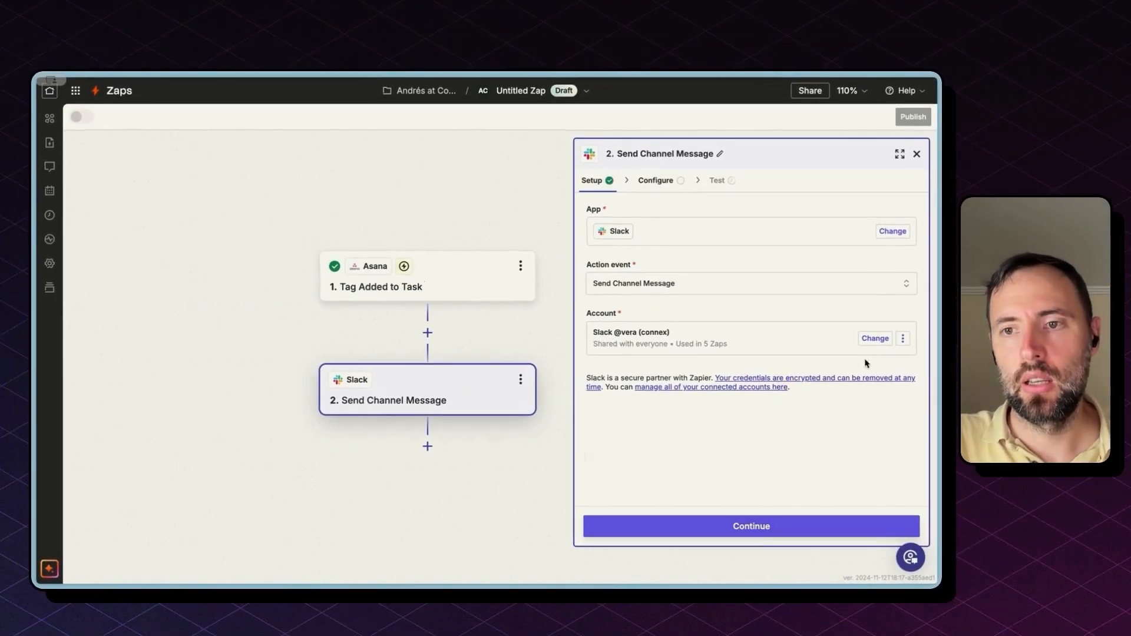
Step: Switch the Slack step to a different connected Slack account and continue
{"action": "left_click", "coordinate": [876, 339]}
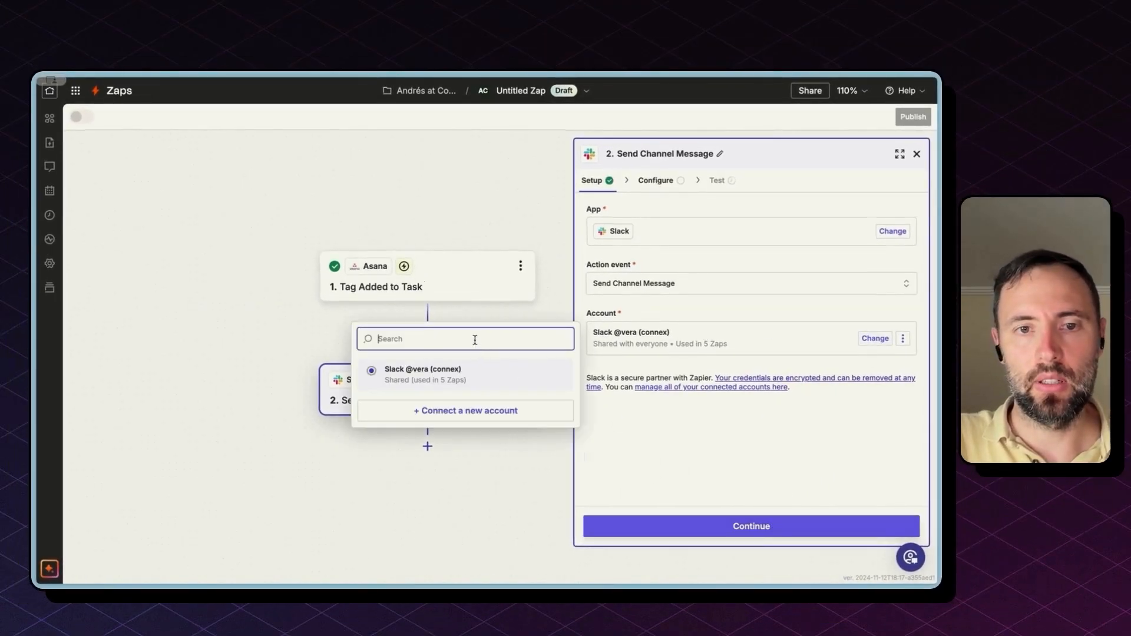
{"action": "left_click", "coordinate": [766, 341]}
{"action": "left_click", "coordinate": [474, 404]}
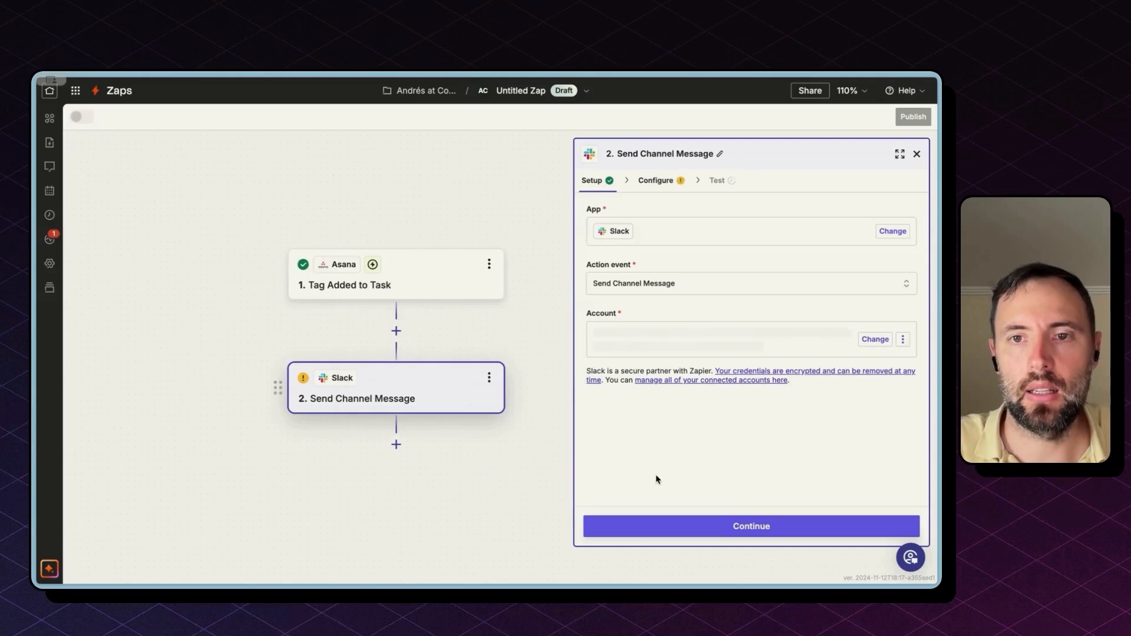
{"action": "left_click", "coordinate": [715, 525]}
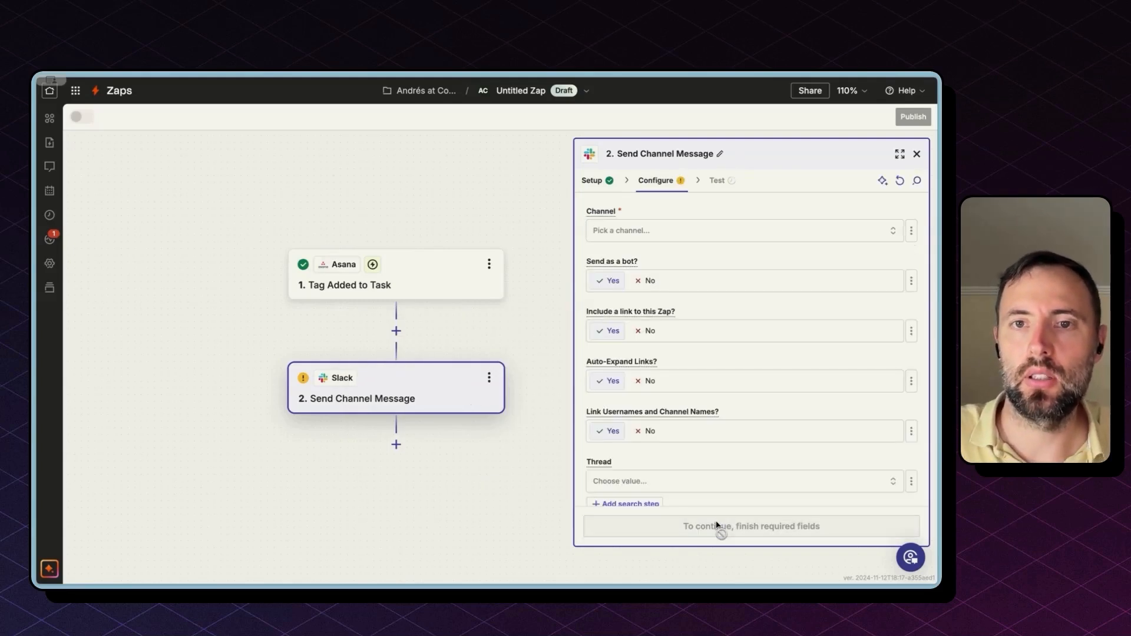
Step: Set the Slack channel to general and write the message 'New urgent task in Asana:'
{"action": "left_click", "coordinate": [723, 227]}
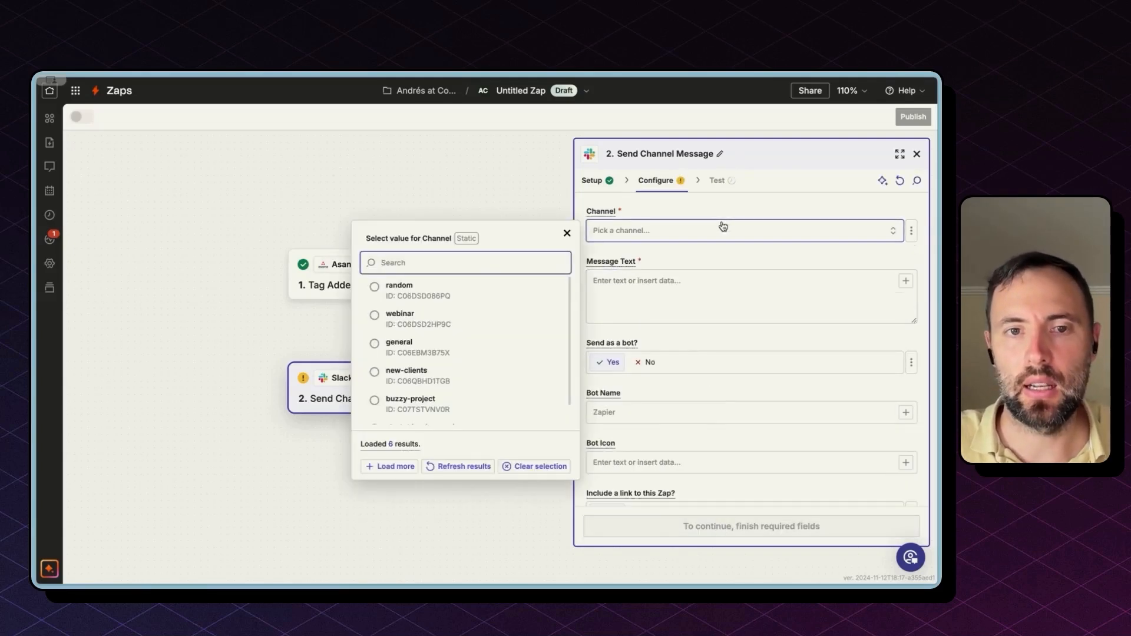
{"action": "left_click", "coordinate": [434, 352]}
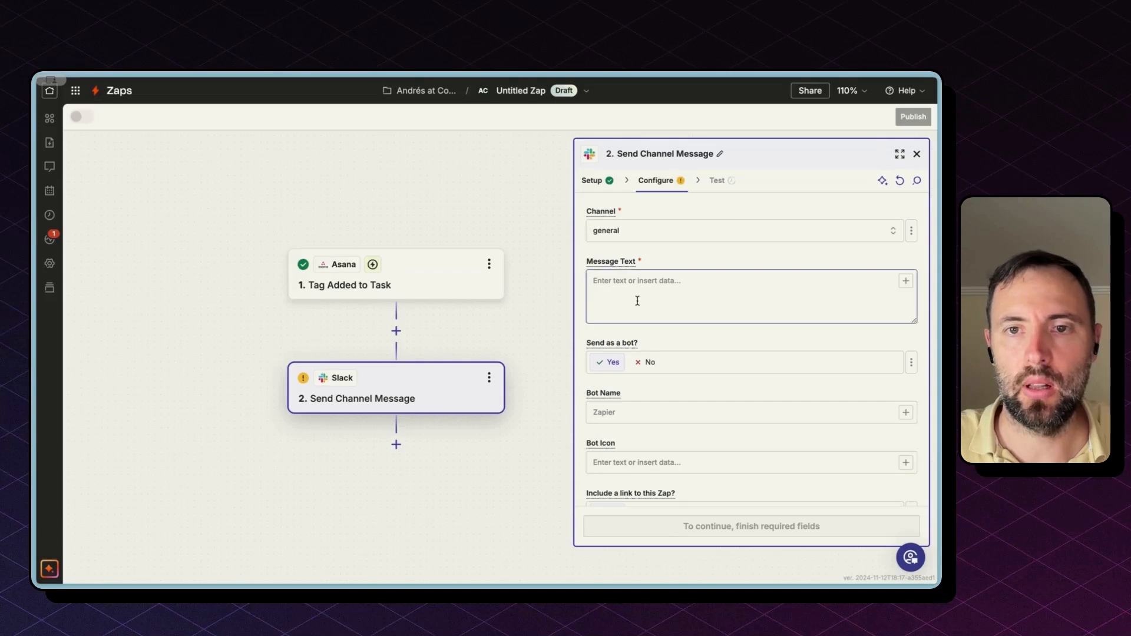
{"action": "left_click", "coordinate": [699, 279]}
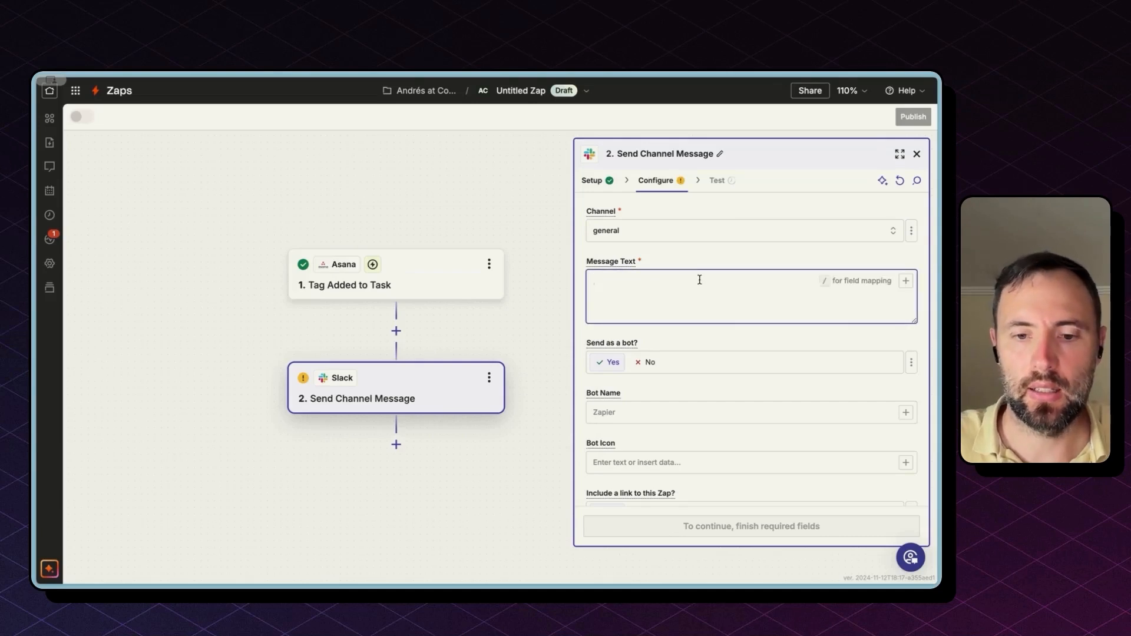
{"action": "type", "text": "New urgent task in Asana:"}
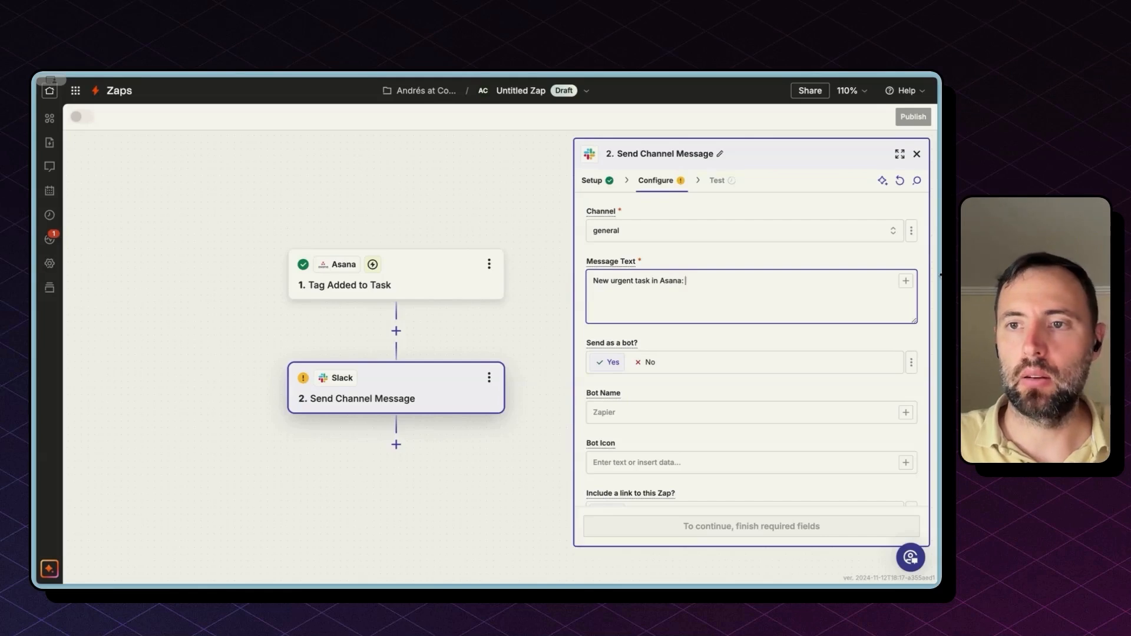
Step: Insert the Asana task's Name field after the message text
{"action": "left_click", "coordinate": [906, 280]}
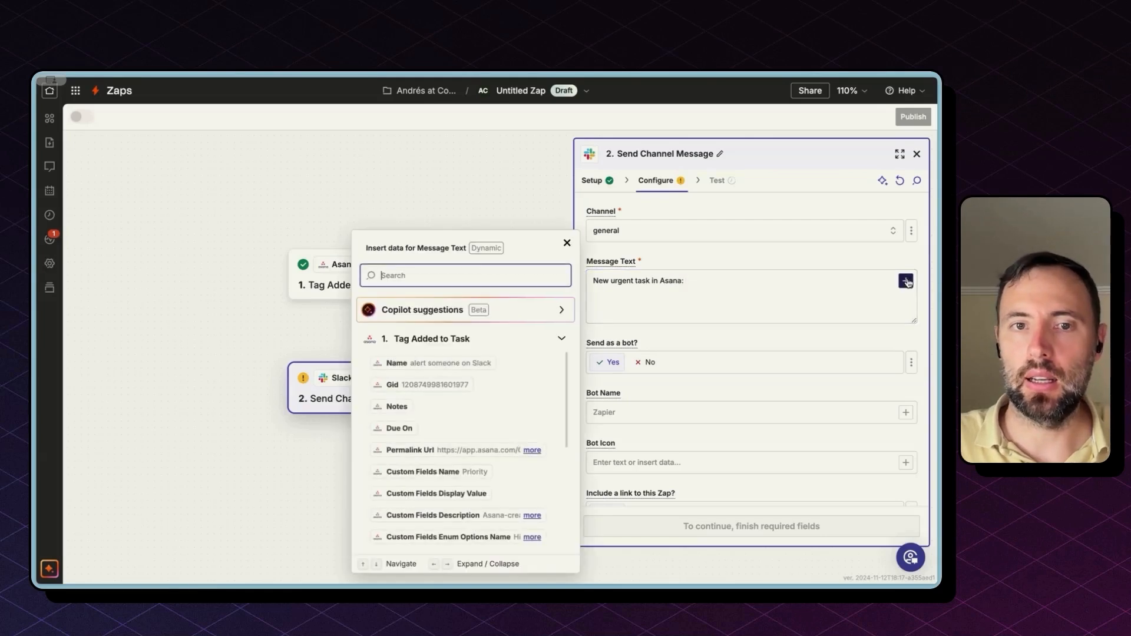
{"action": "left_click", "coordinate": [480, 270]}
{"action": "type", "text": "name"}
{"action": "left_click", "coordinate": [454, 373]}
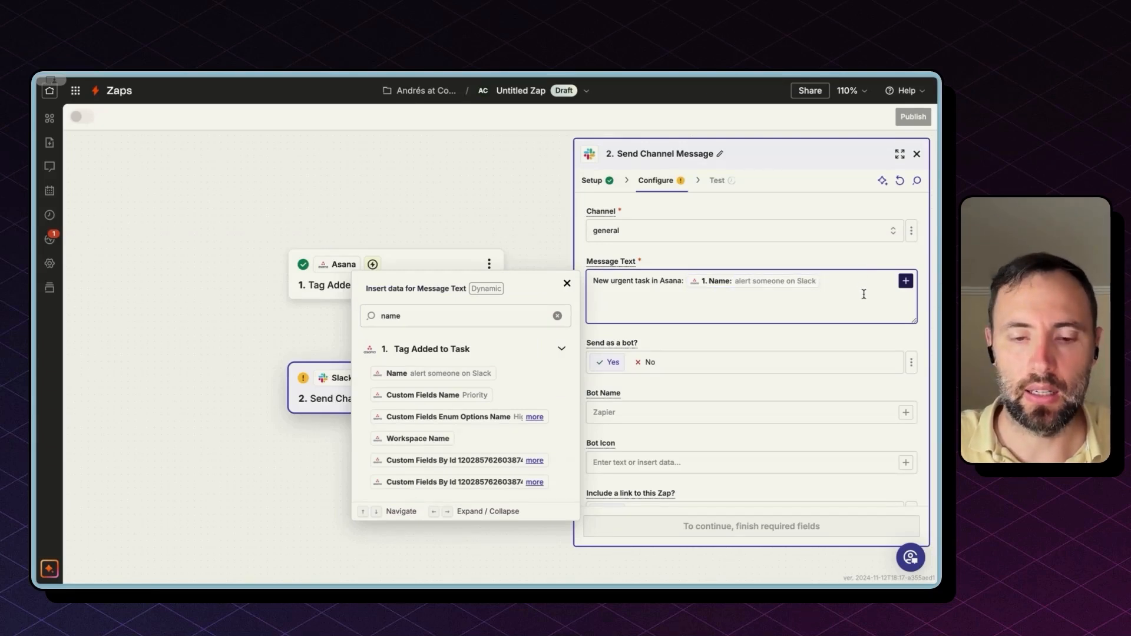
{"action": "key", "text": "super+t"}
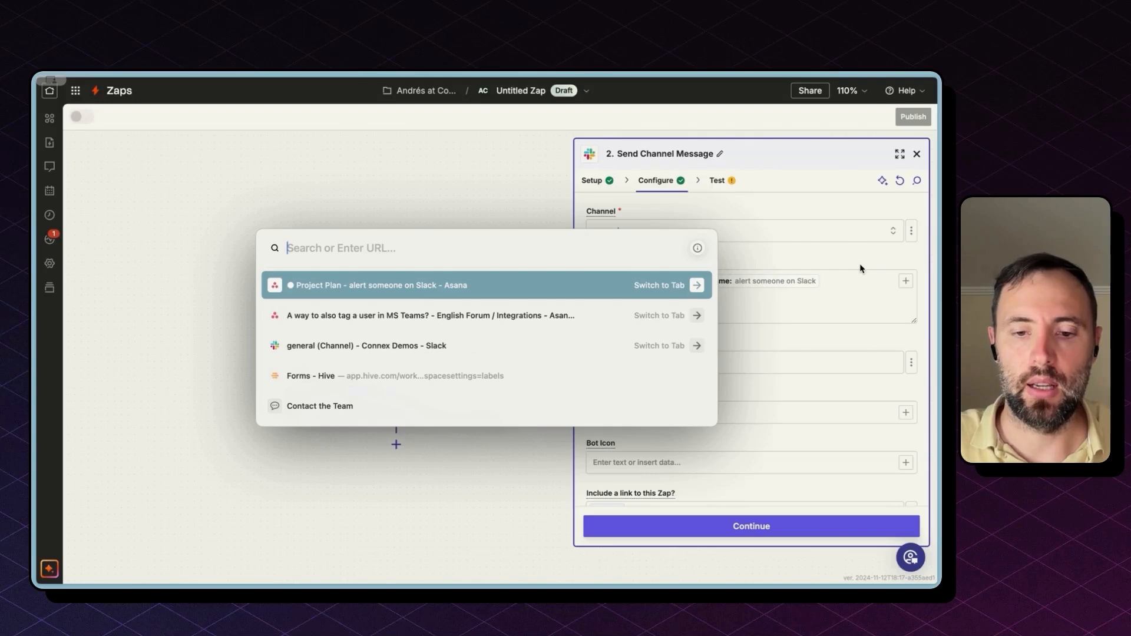
Step: Web-search 'slack link markdown'
{"action": "type", "text": "slack link"}
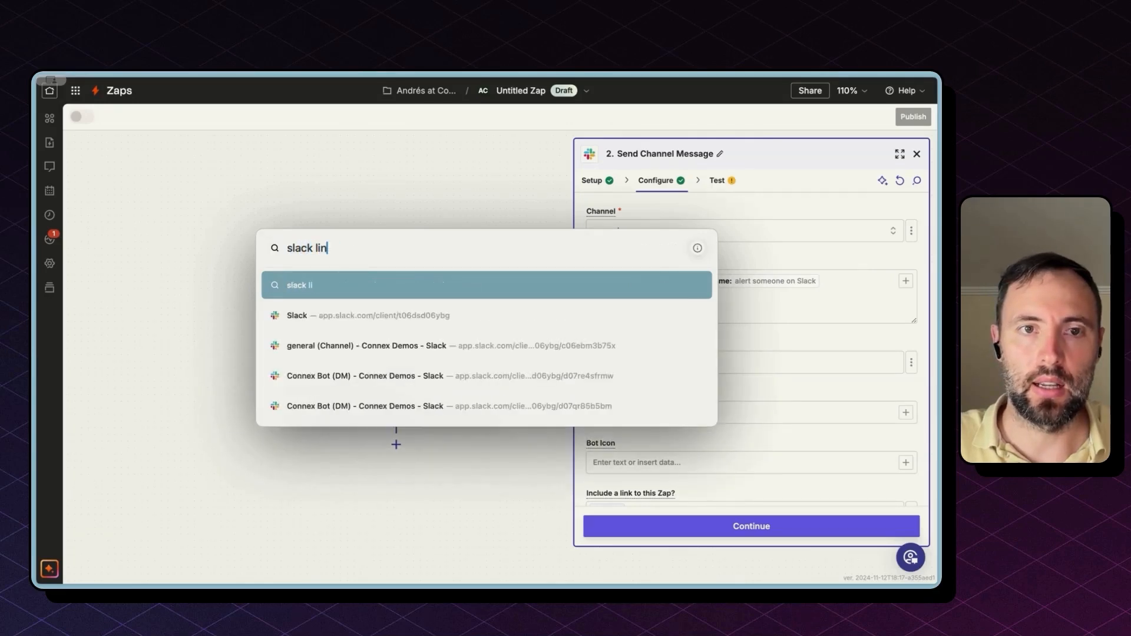
{"action": "key", "text": "Return"}
{"action": "type", "text": "markdown"}
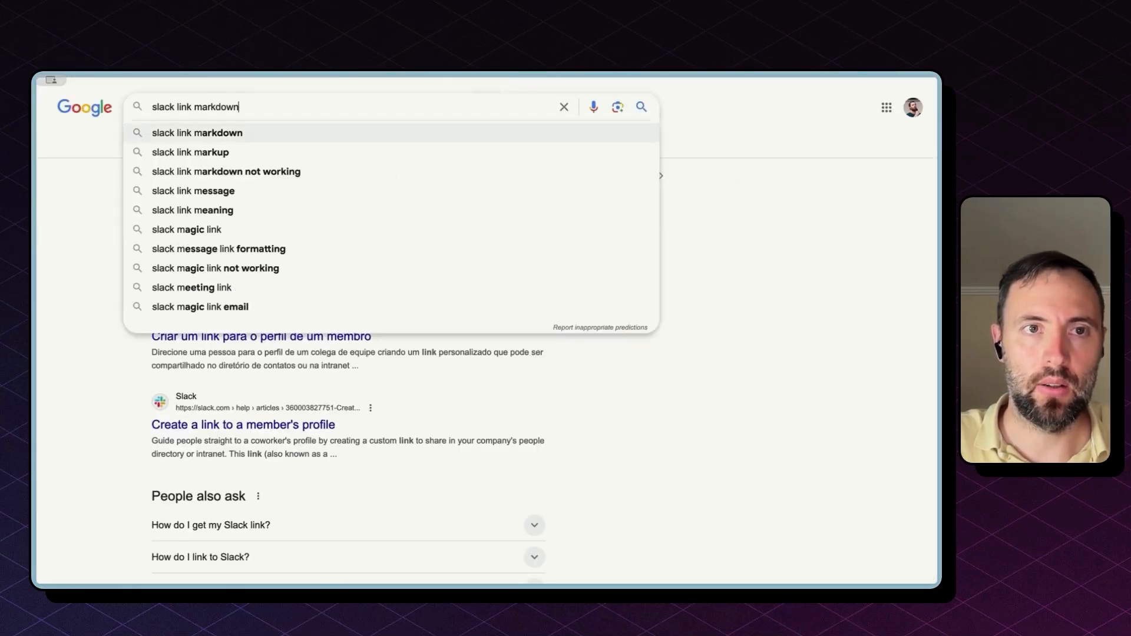
{"action": "key", "text": "Return"}
Step: Copy the custom-text link example from Slack's 'Formatting text for app surfaces' Links section
{"action": "left_click", "coordinate": [313, 423]}
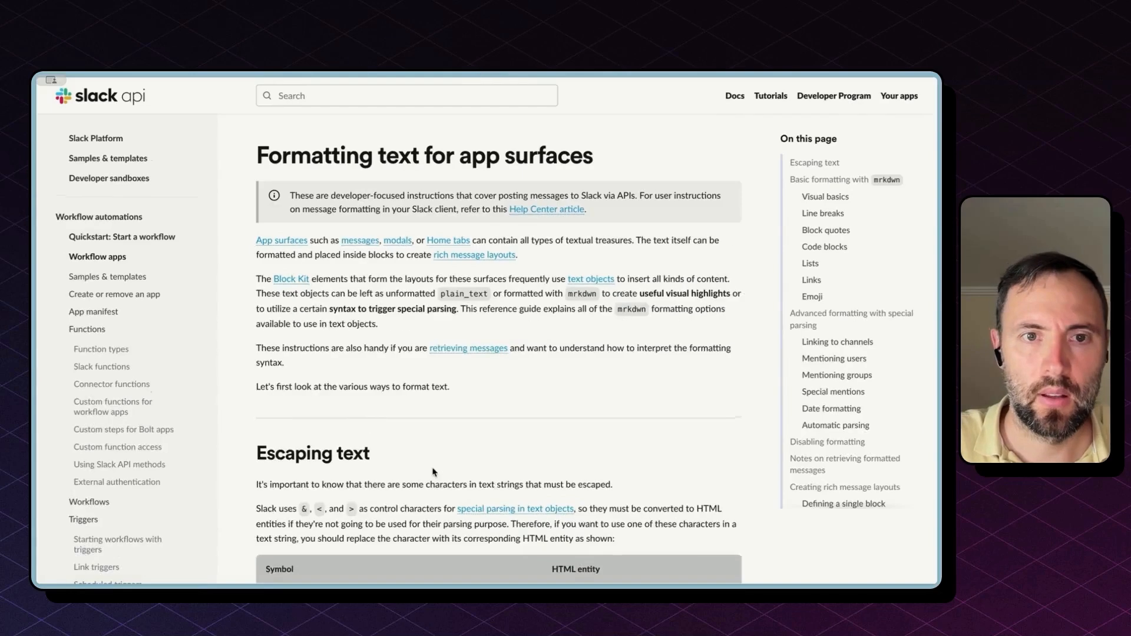
{"action": "scroll", "coordinate": [433, 471], "scroll_direction": "down", "scroll_amount": 10}
{"action": "scroll", "coordinate": [433, 471], "scroll_direction": "down", "scroll_amount": 15}
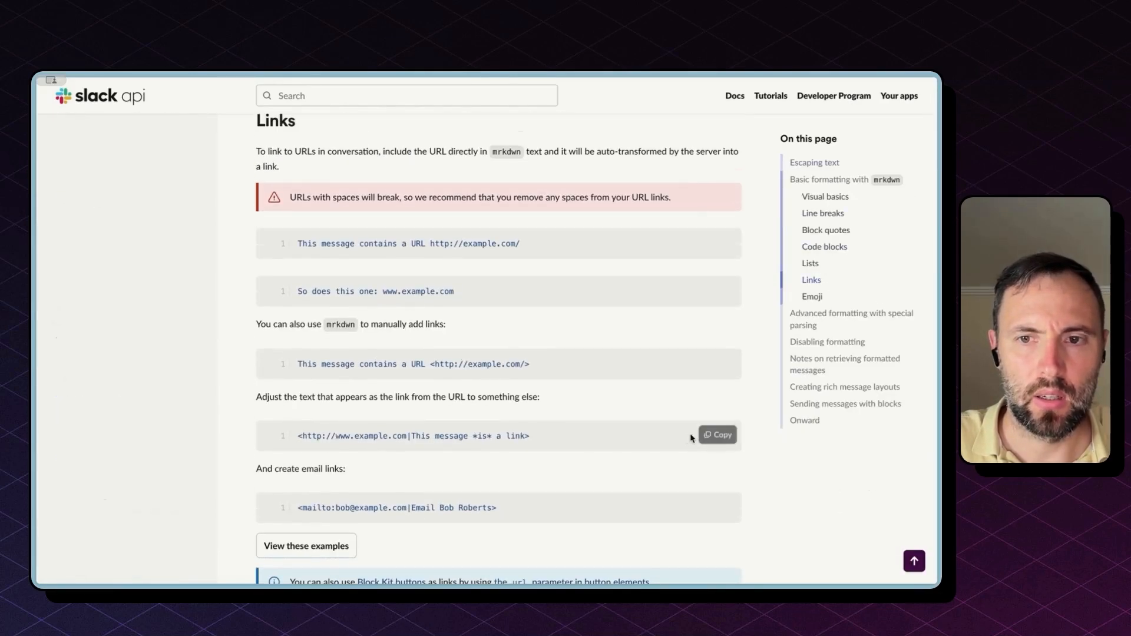
{"action": "left_click", "coordinate": [718, 436]}
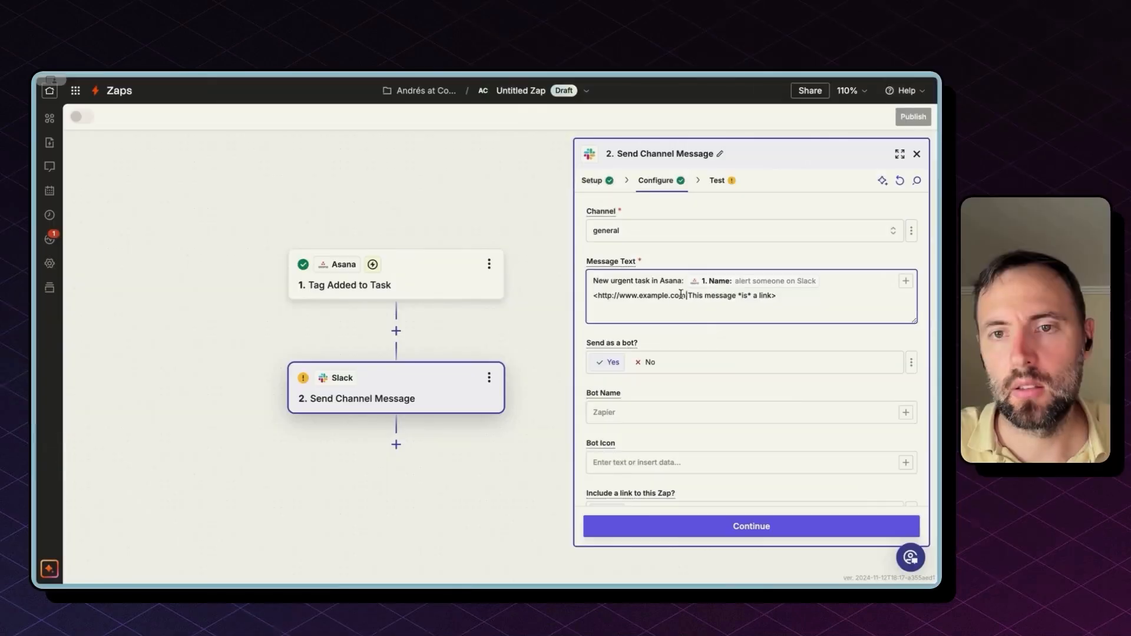
Step: Replace the example link's URL with the Permalink Url pill and its text with the Name pill
{"action": "left_click_drag", "start_coordinate": [686, 295], "coordinate": [596, 295]}
{"action": "key", "text": "BackSpace"}
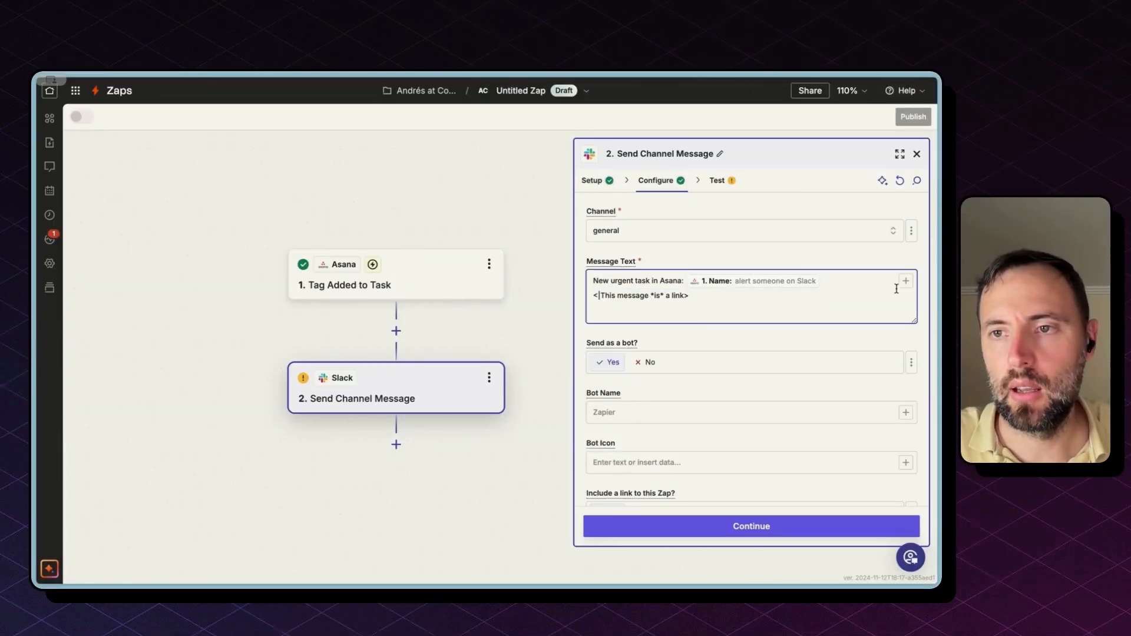
{"action": "left_click", "coordinate": [905, 281]}
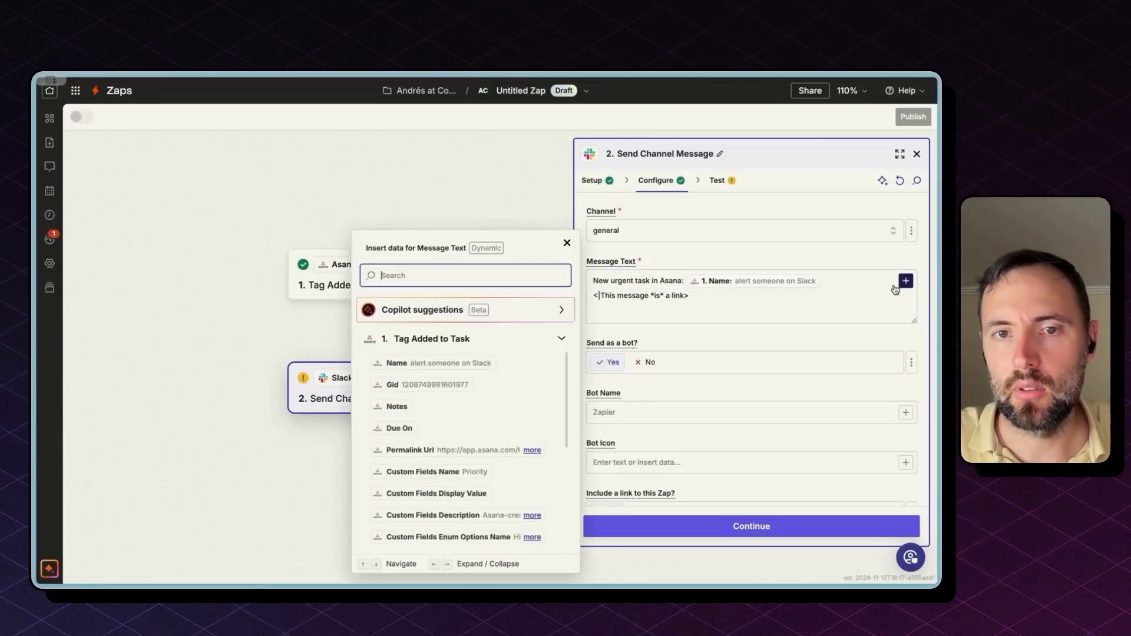
{"action": "left_click", "coordinate": [436, 450]}
{"action": "double_click", "coordinate": [818, 298]}
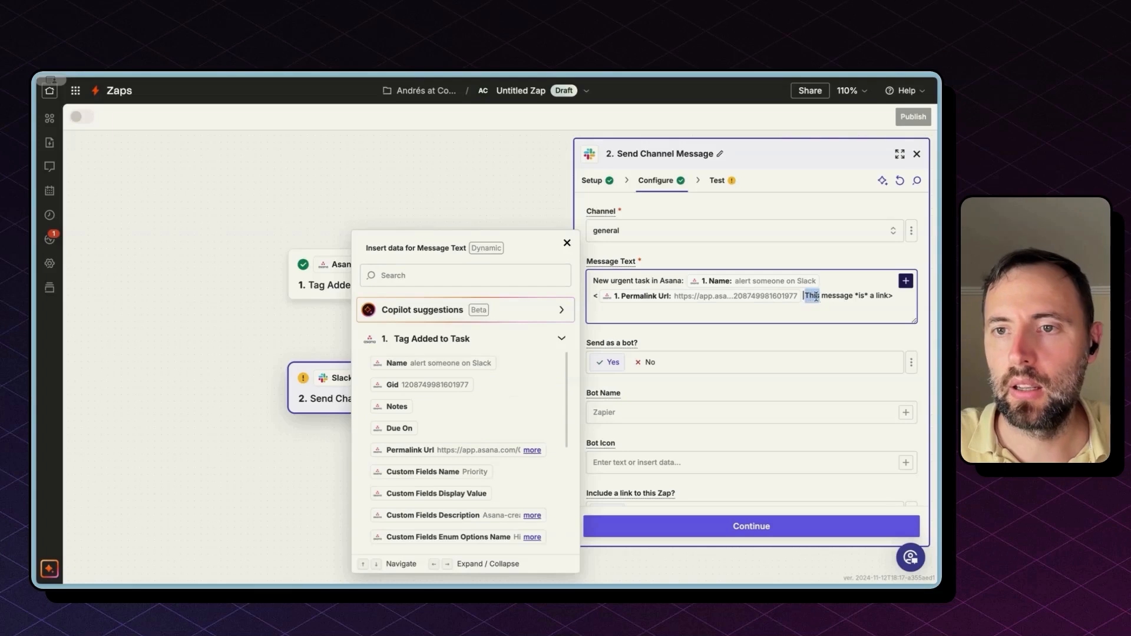
{"action": "key", "text": "shift+End"}
{"action": "key", "text": "BackSpace"}
{"action": "left_click", "coordinate": [908, 283]}
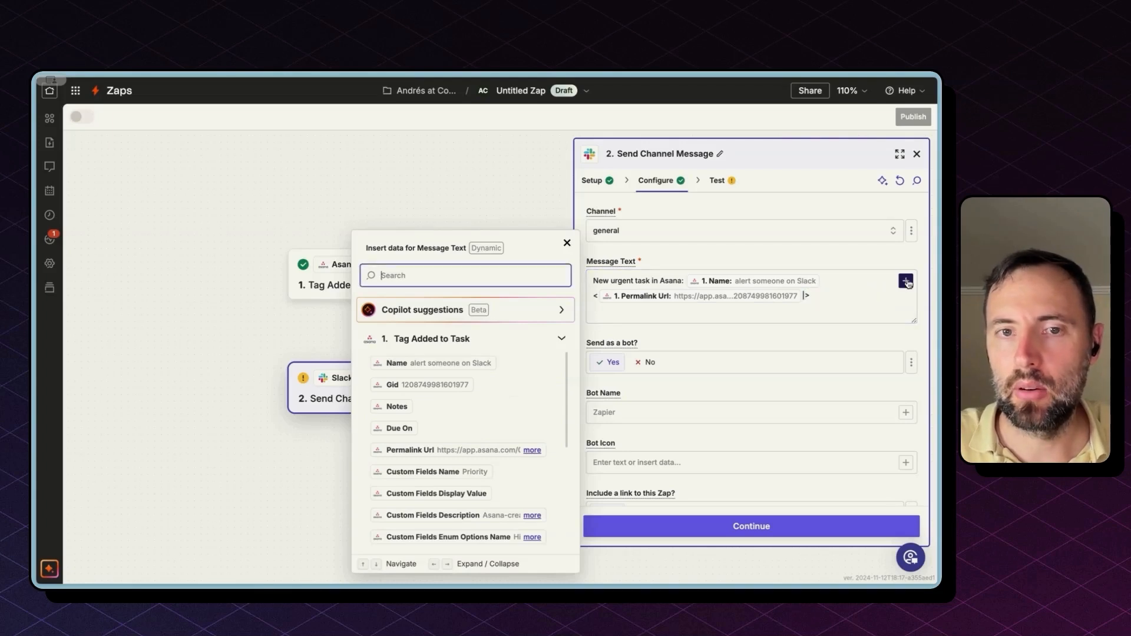
{"action": "left_click", "coordinate": [429, 362]}
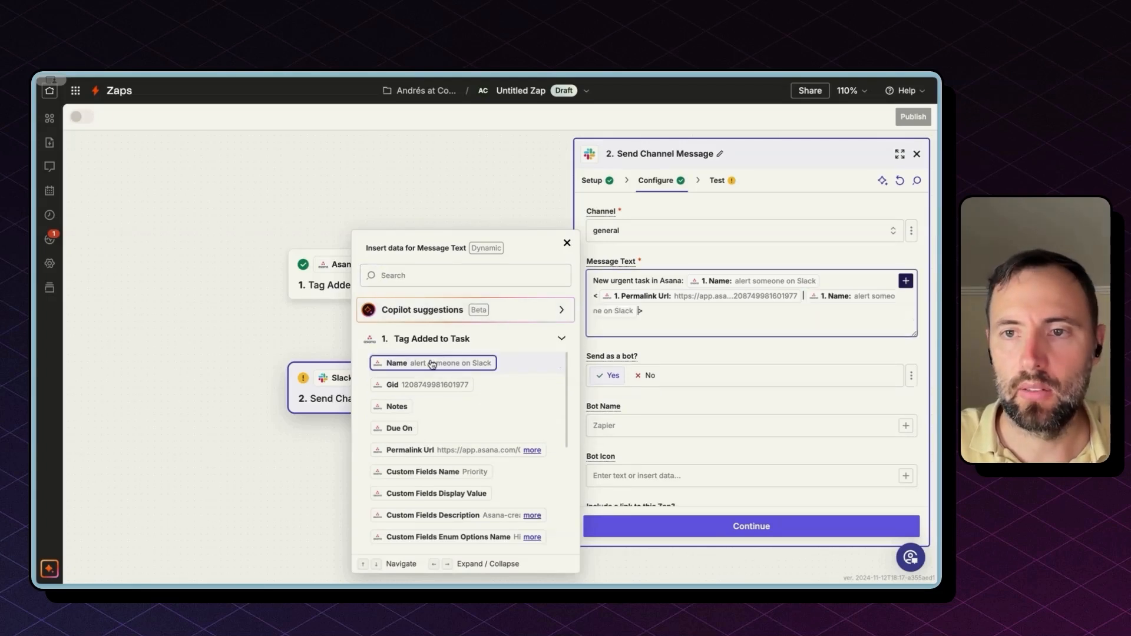
Step: Remove the old task Name after 'Asana:', add a new line, and send a test message
{"action": "left_click", "coordinate": [809, 287]}
{"action": "key", "text": "BackSpace"}
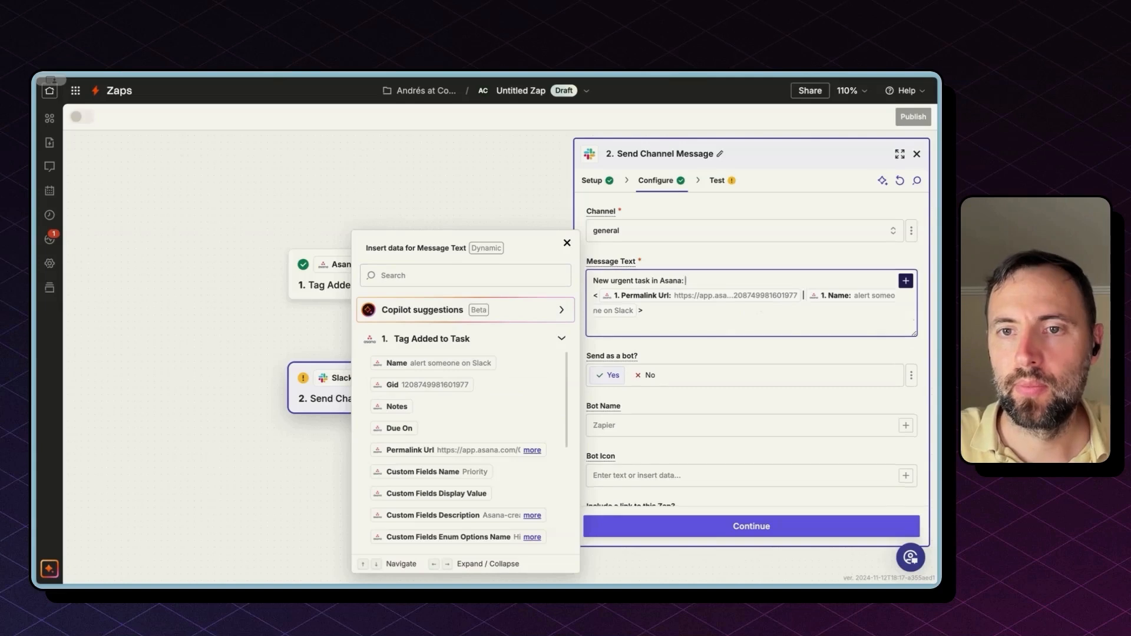
{"action": "key", "text": "Return"}
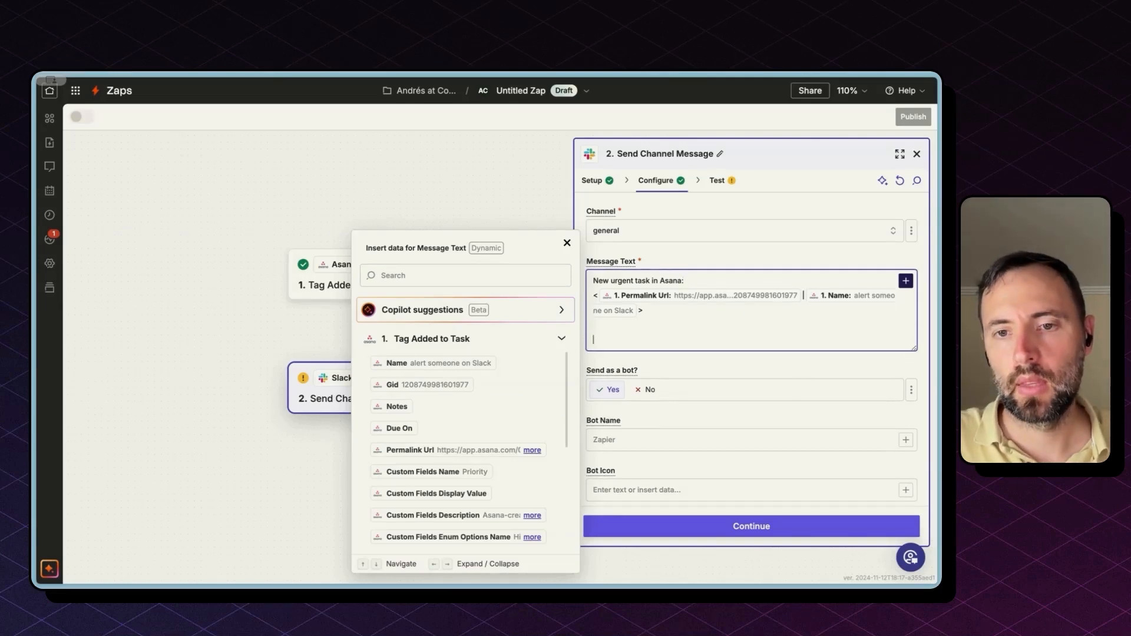
{"action": "left_click", "coordinate": [693, 533]}
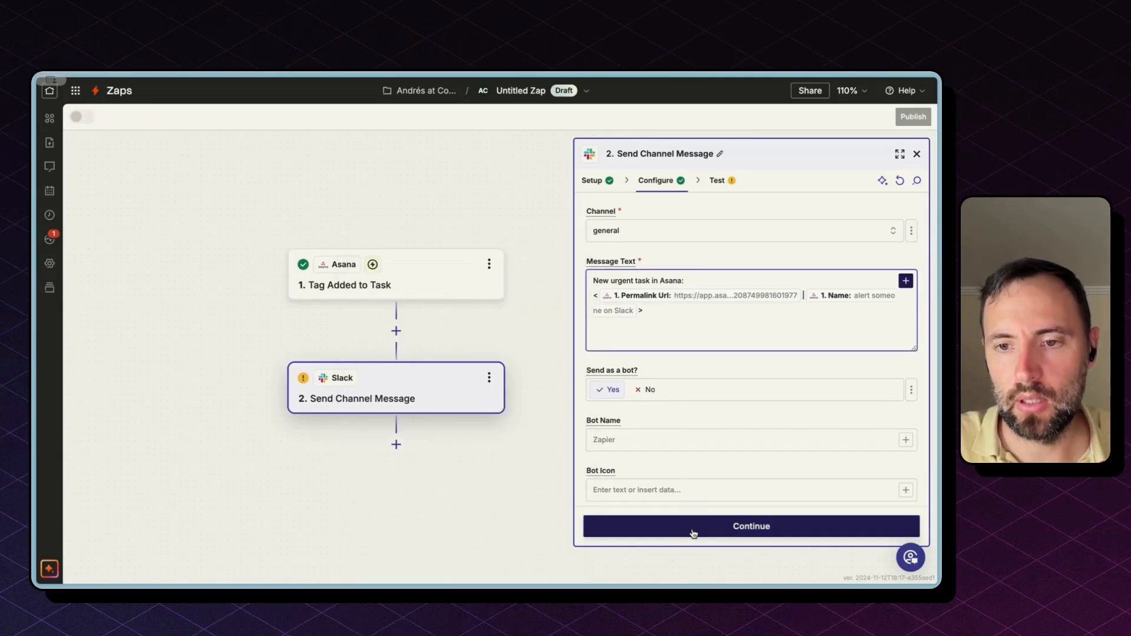
{"action": "left_click", "coordinate": [693, 533]}
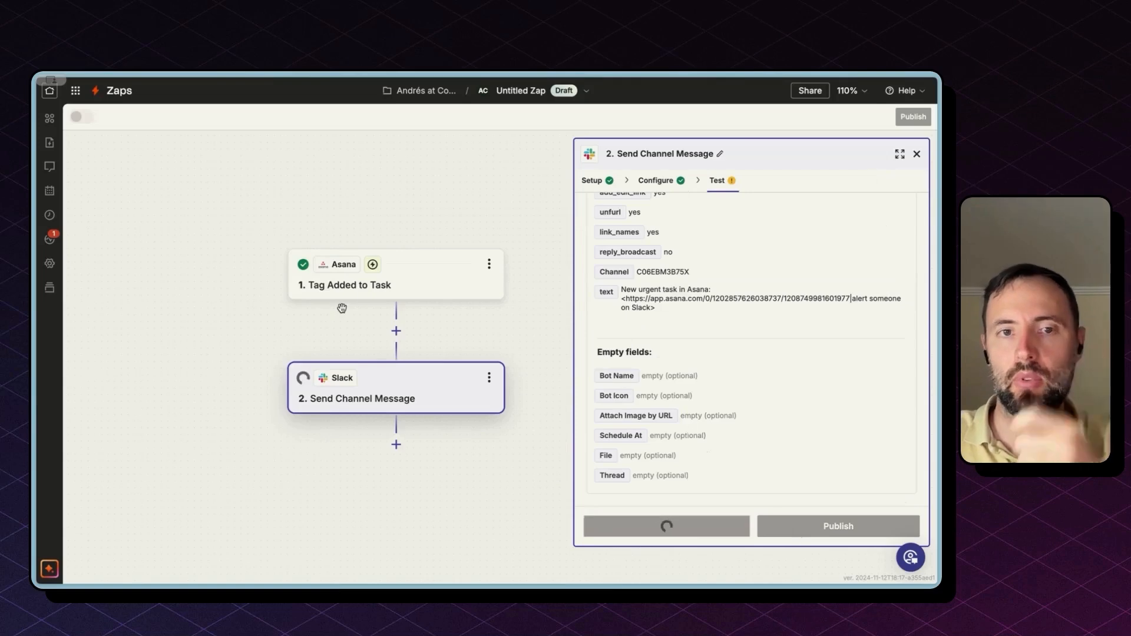
{"action": "mouse_move", "coordinate": [35, 224]}
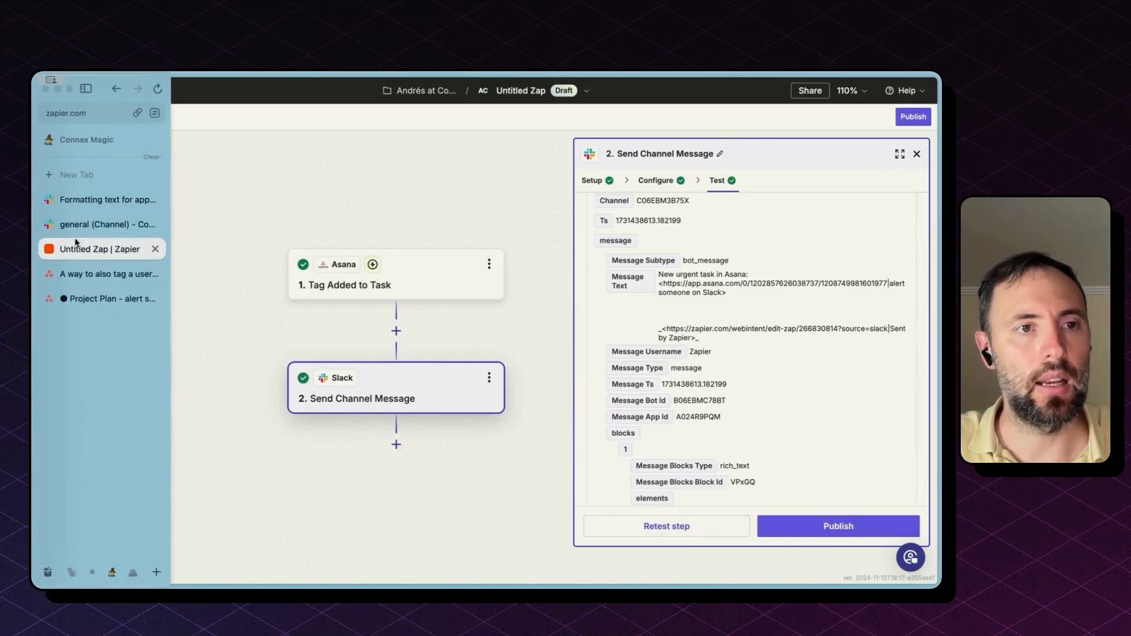
{"action": "left_click", "coordinate": [100, 225]}
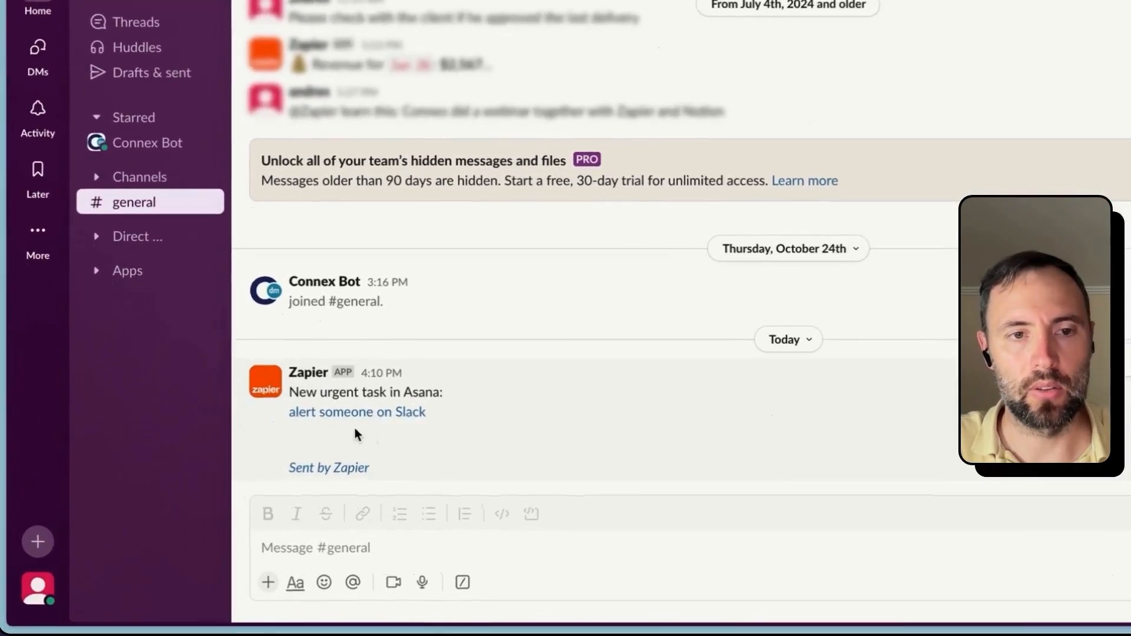
{"action": "triple_click", "coordinate": [235, 427]}
{"action": "left_click_drag", "start_coordinate": [304, 393], "coordinate": [409, 407]}
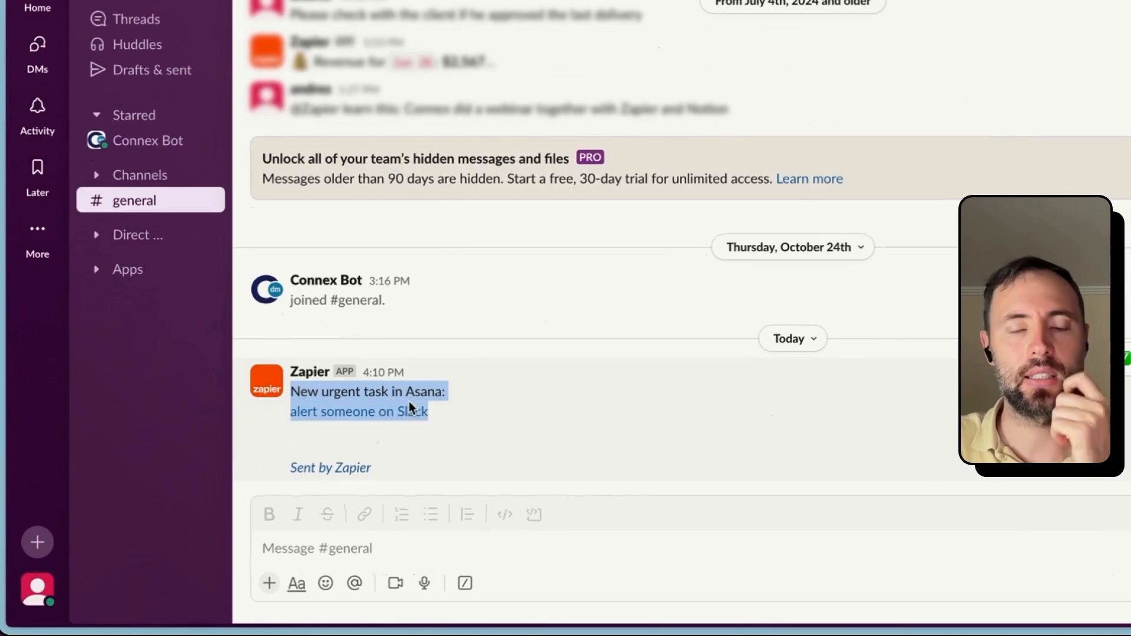
{"action": "left_click", "coordinate": [460, 441]}
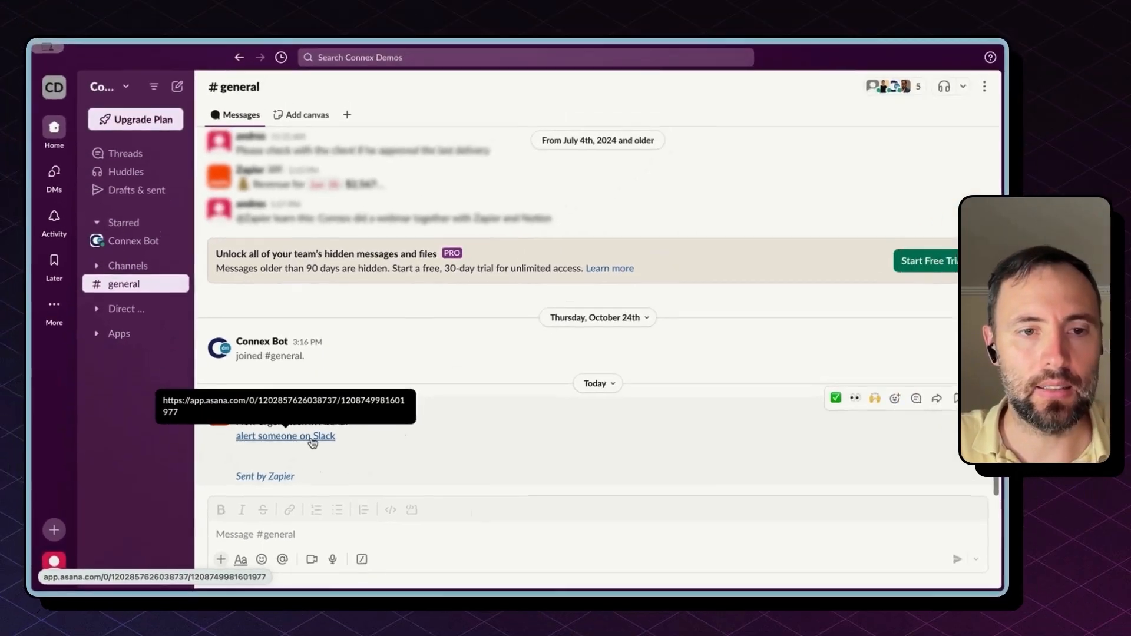
{"action": "left_click", "coordinate": [312, 441]}
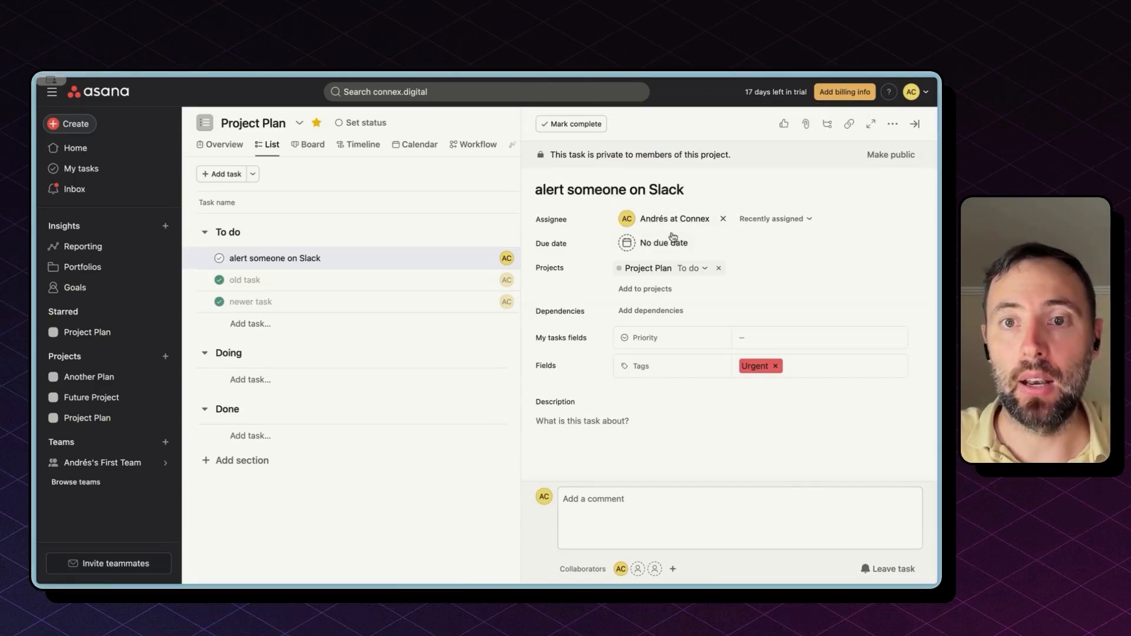
{"action": "mouse_move", "coordinate": [158, 330]}
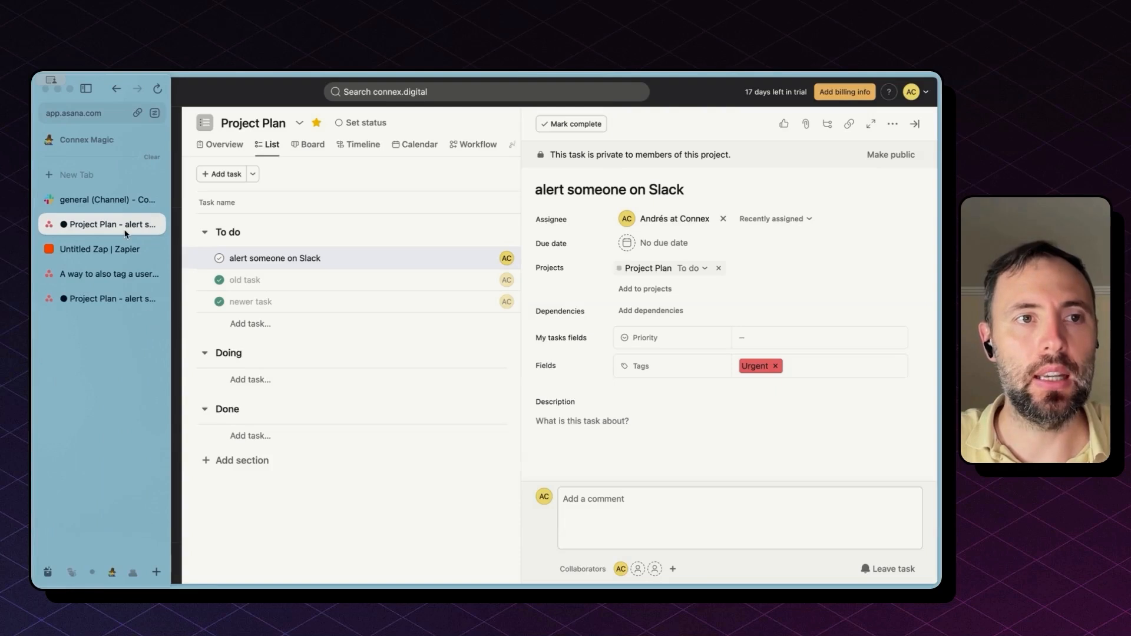
{"action": "left_click", "coordinate": [89, 250]}
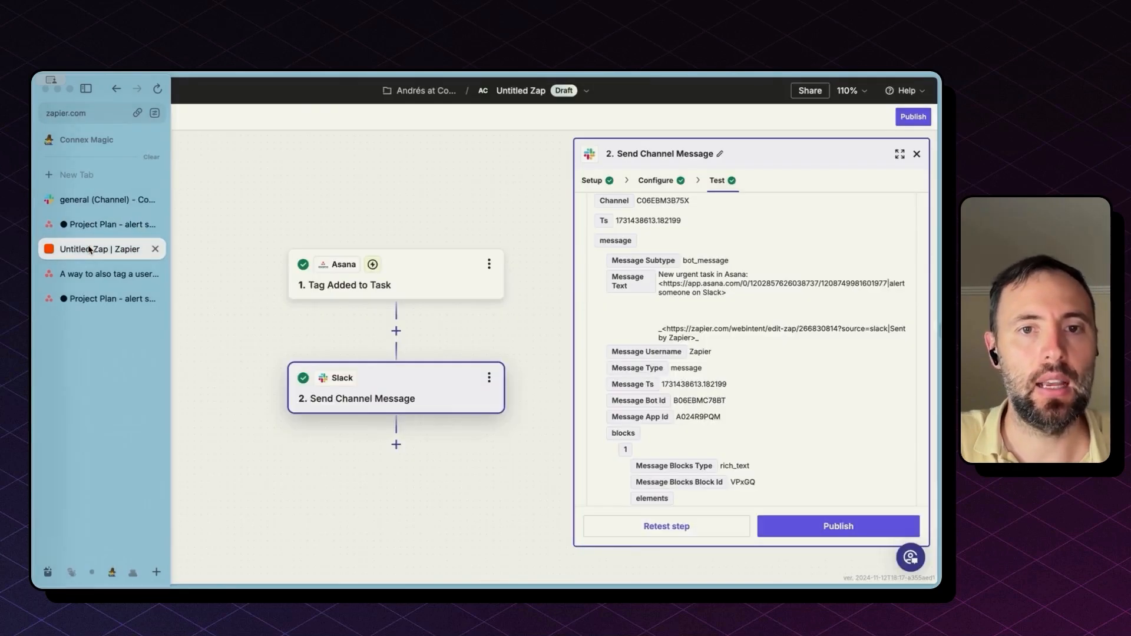
Step: Reopen the Slack message settings and search the insert-data list for 'assiuser' fields
{"action": "left_click", "coordinate": [657, 181]}
{"action": "left_click", "coordinate": [694, 330]}
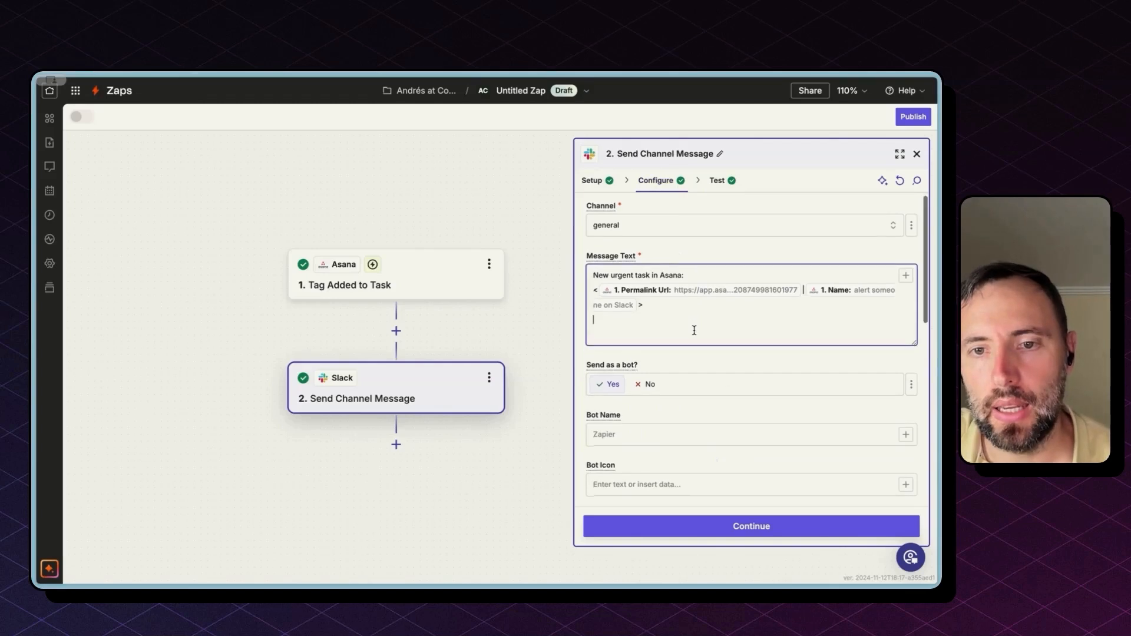
{"action": "left_click", "coordinate": [905, 279]}
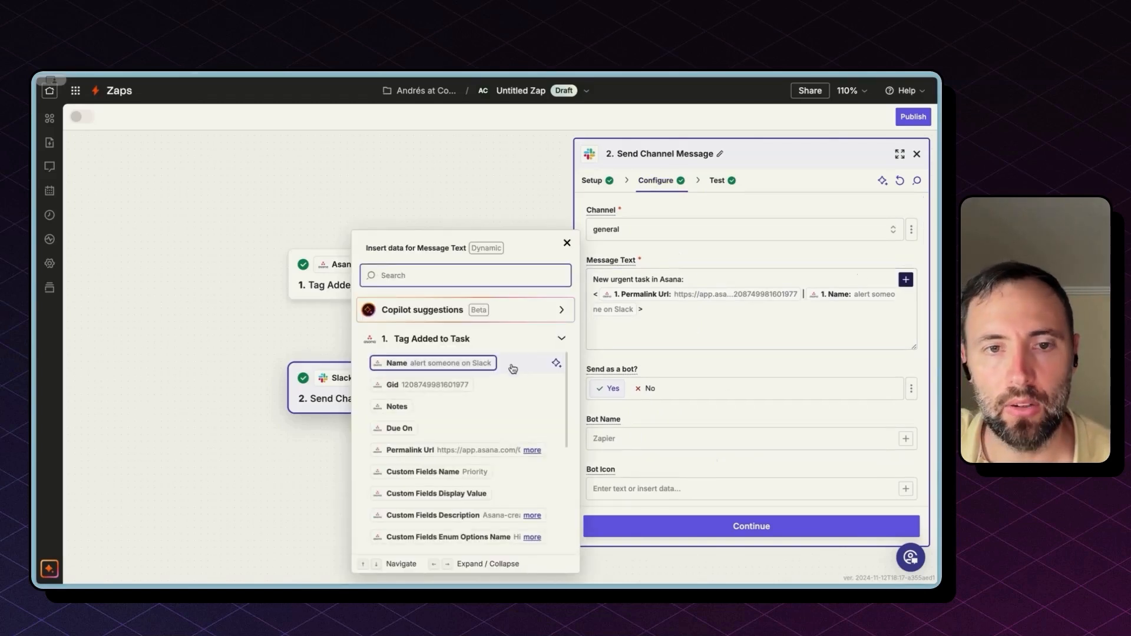
{"action": "type", "text": "assi"}
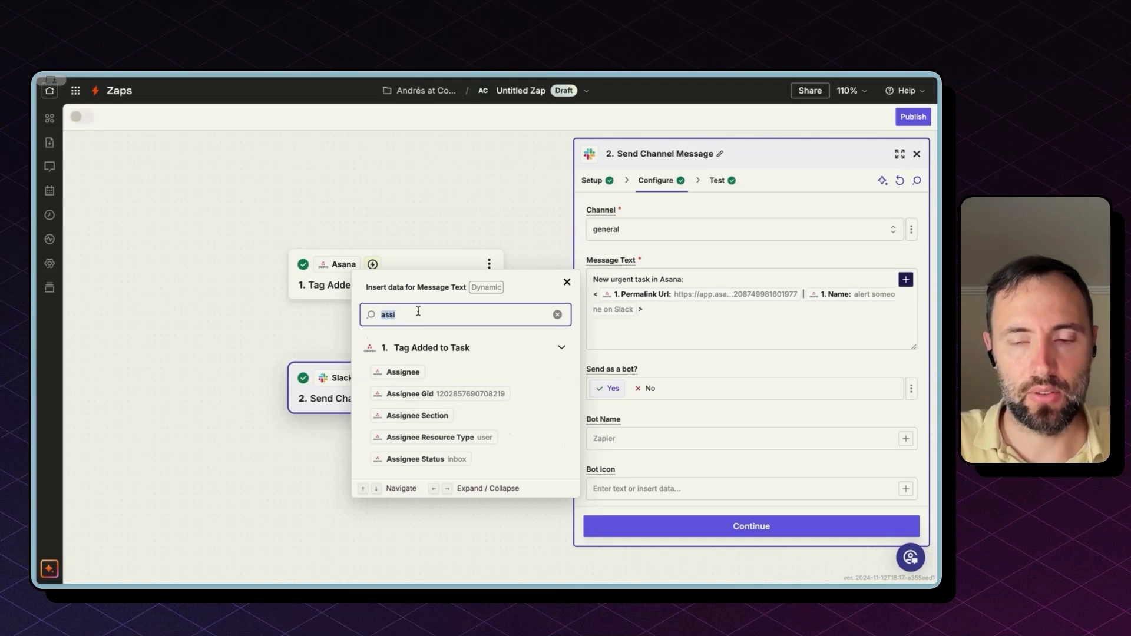
{"action": "type", "text": "user"}
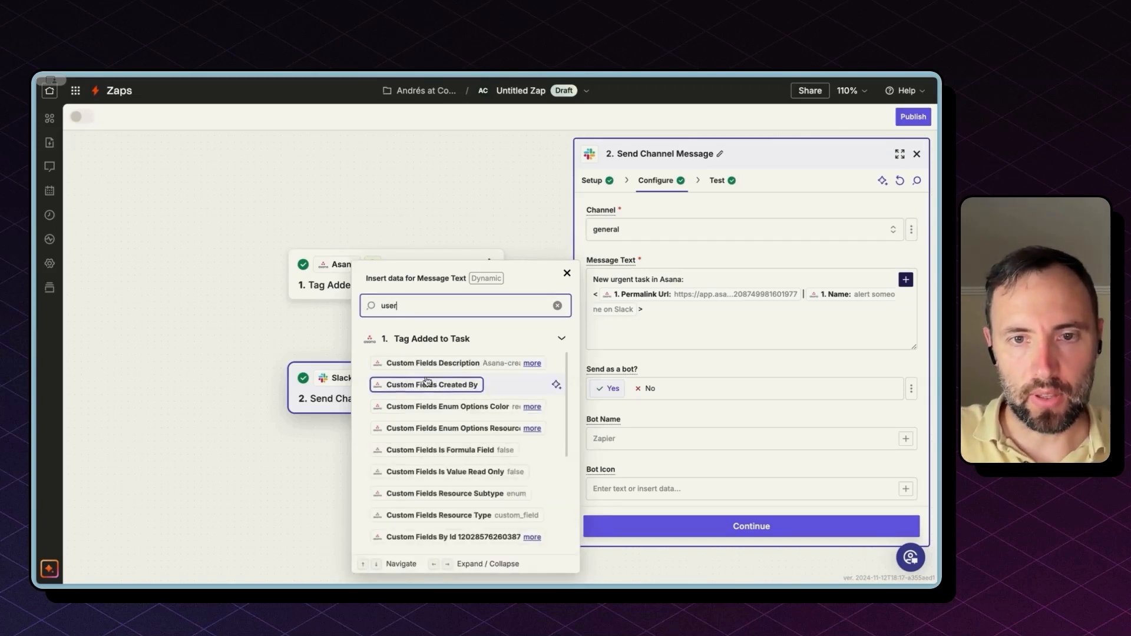
{"action": "scroll", "coordinate": [427, 382], "scroll_direction": "down", "scroll_amount": 1}
Step: Search the insert-data list for the assignee's name, then add a step between trigger and Slack
{"action": "key", "text": "ctrl+a"}
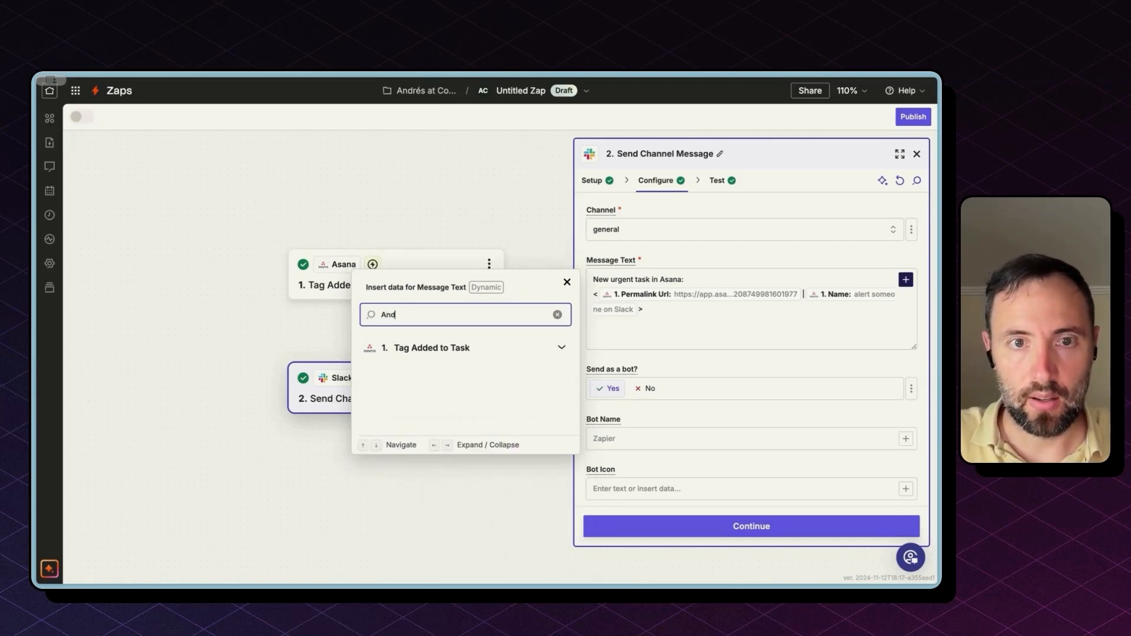
{"action": "type", "text": "Andre"}
{"action": "key", "text": "BackSpace"}
{"action": "type", "text": "és"}
{"action": "key", "text": "ctrl+a"}
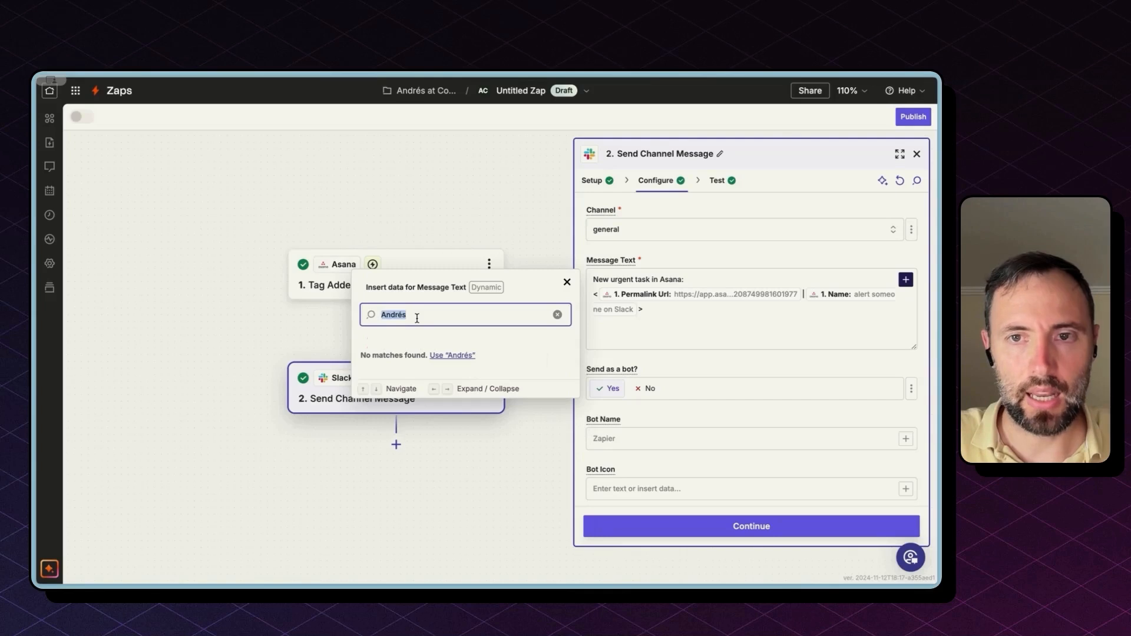
{"action": "key", "text": "BackSpace"}
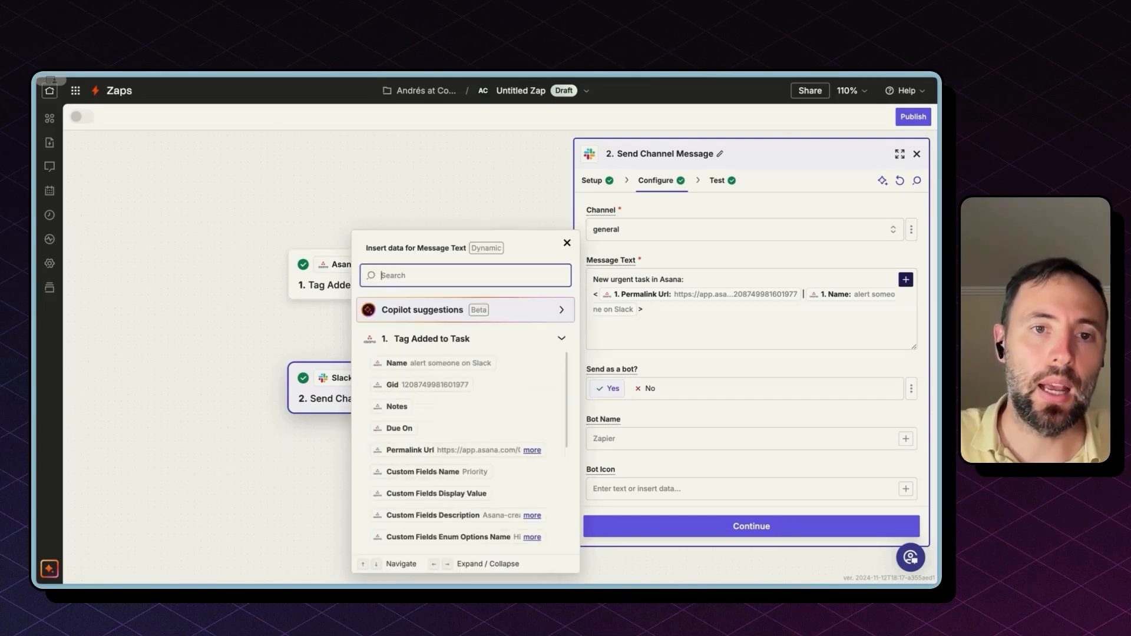
{"action": "key", "text": "Escape"}
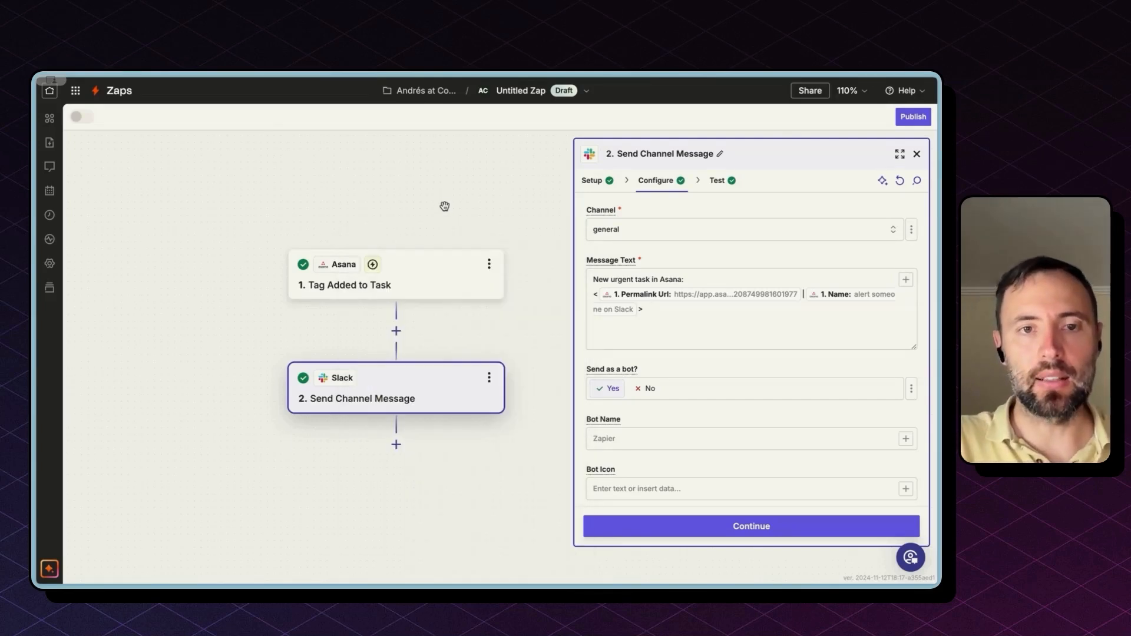
{"action": "left_click", "coordinate": [396, 331]}
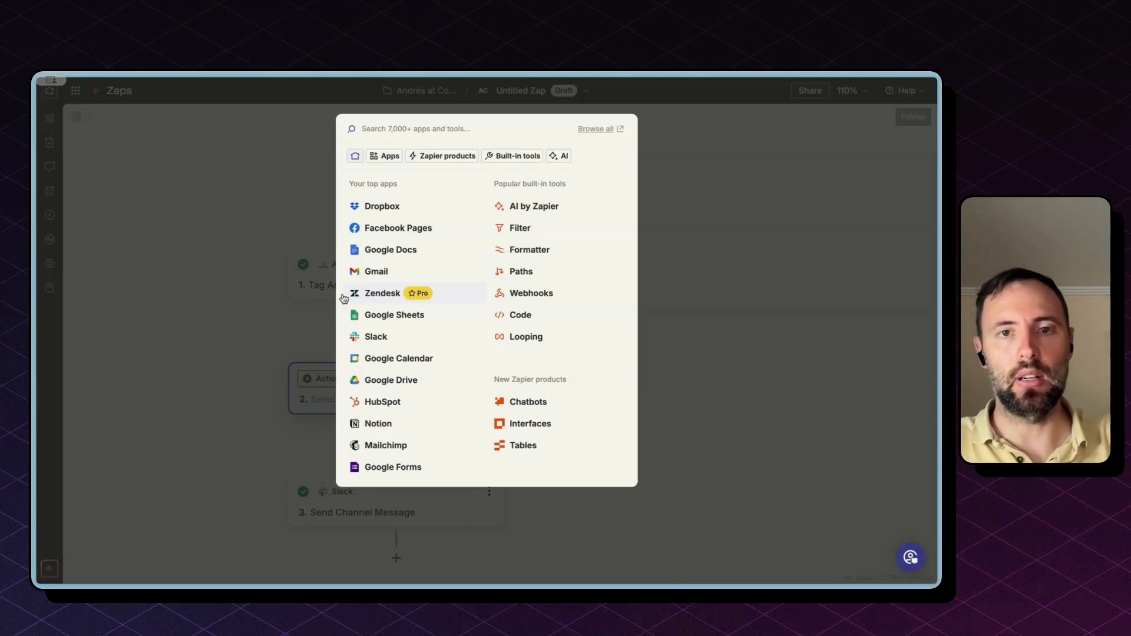
Step: Make the new step 2 an Asana Find User action
{"action": "type", "text": "asana"}
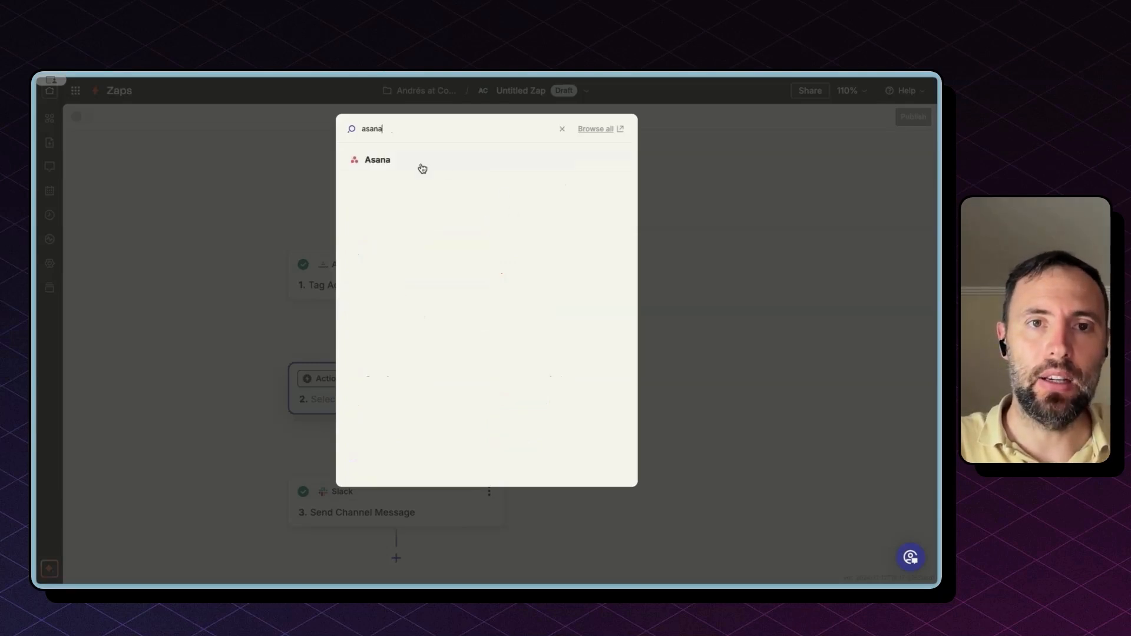
{"action": "left_click", "coordinate": [412, 161]}
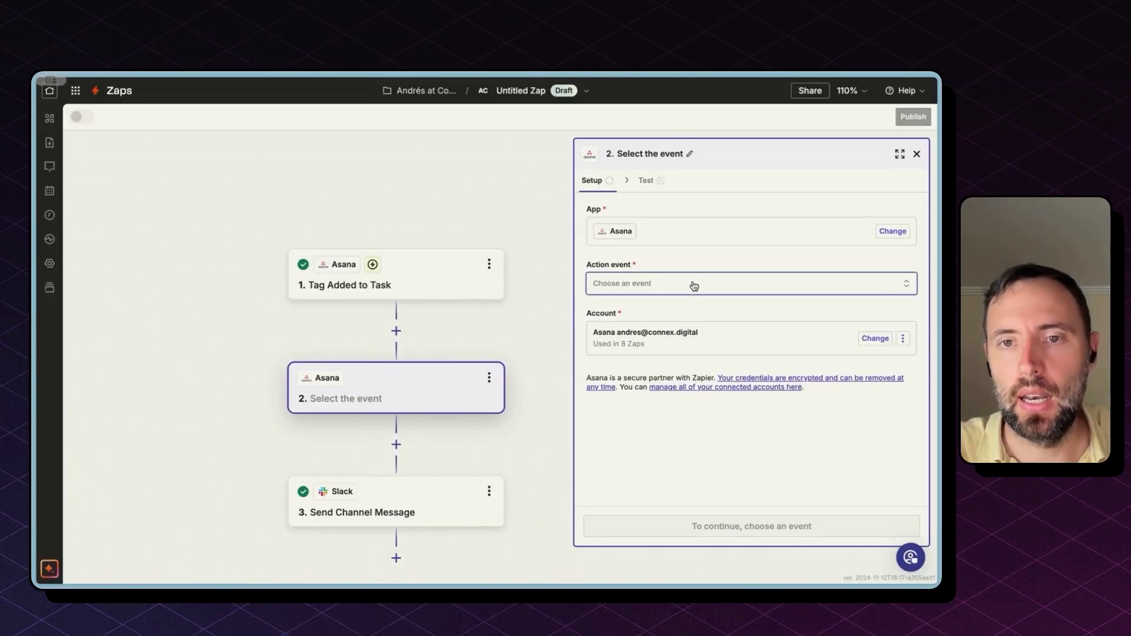
{"action": "left_click", "coordinate": [694, 285]}
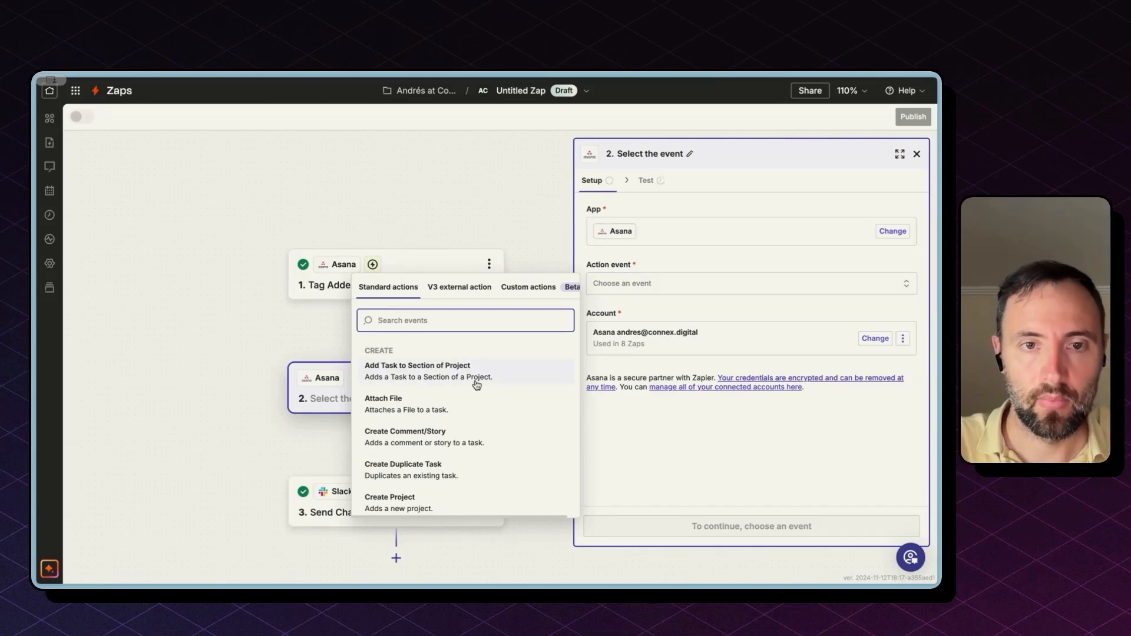
{"action": "type", "text": "user"}
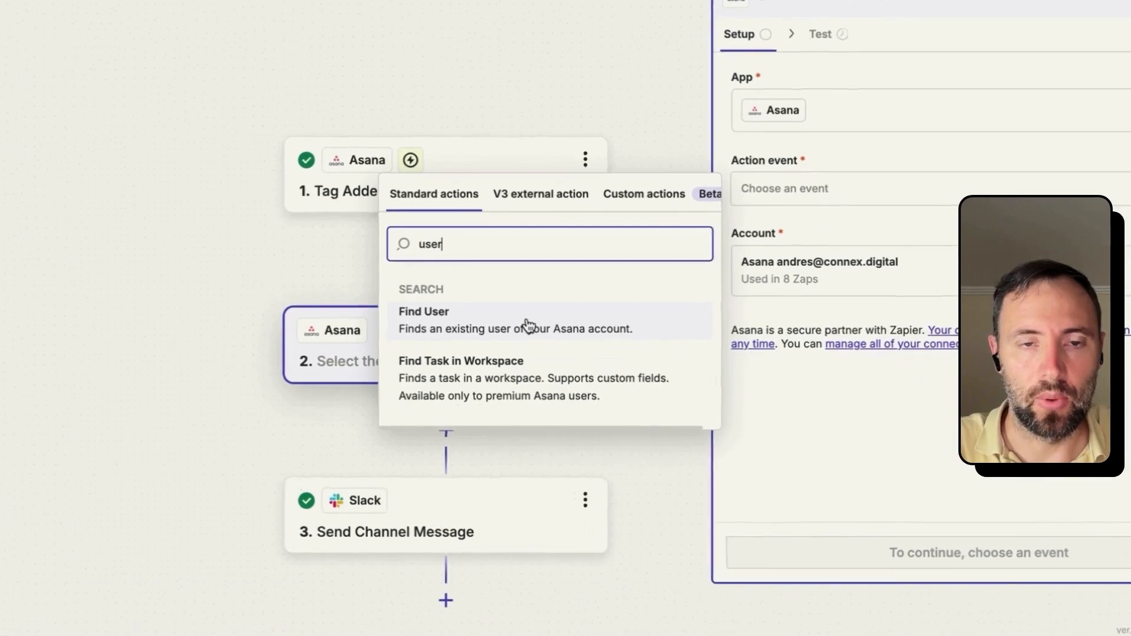
{"action": "left_click", "coordinate": [527, 325]}
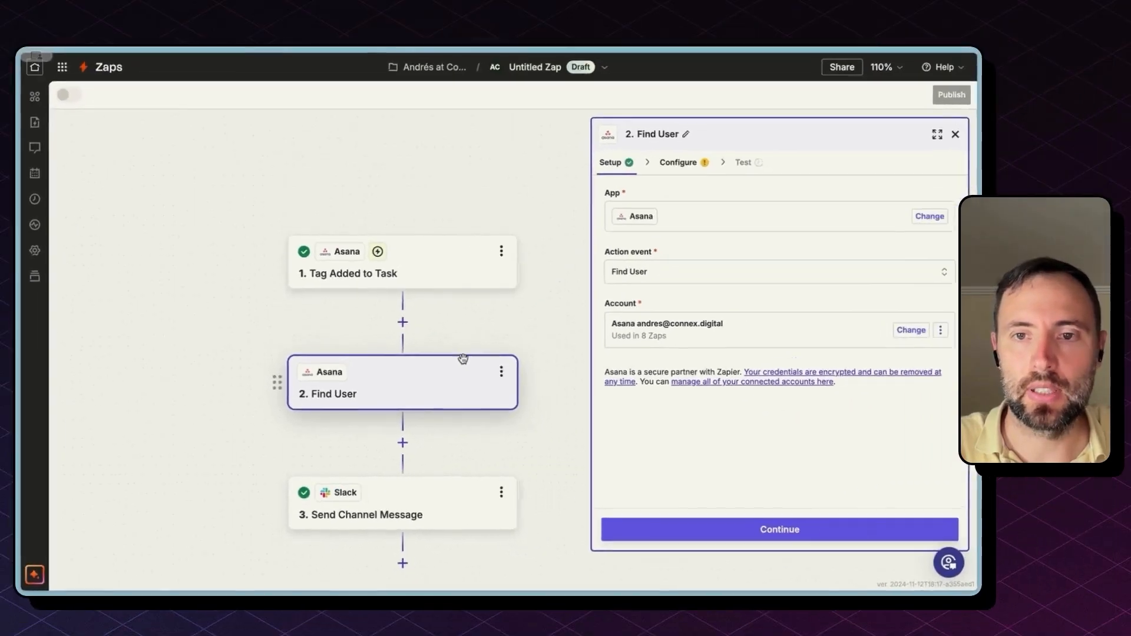
{"action": "left_click", "coordinate": [723, 526]}
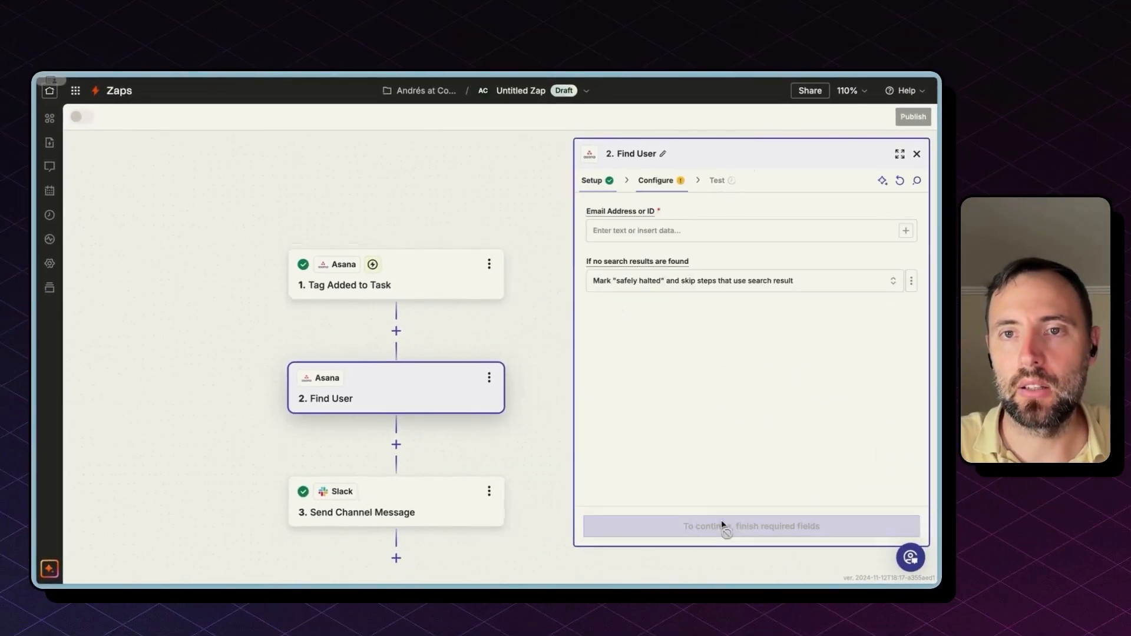
Step: Map the task's Assignee Gid into Email Address or ID and test the lookup's returned name and email
{"action": "left_click", "coordinate": [639, 227]}
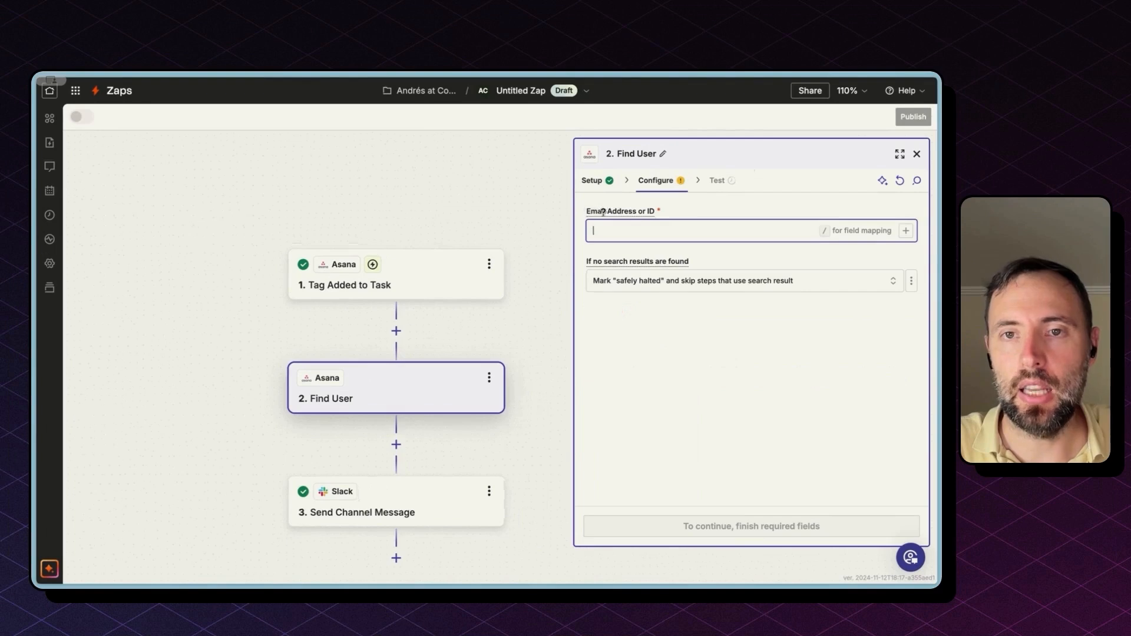
{"action": "left_click", "coordinate": [906, 230]}
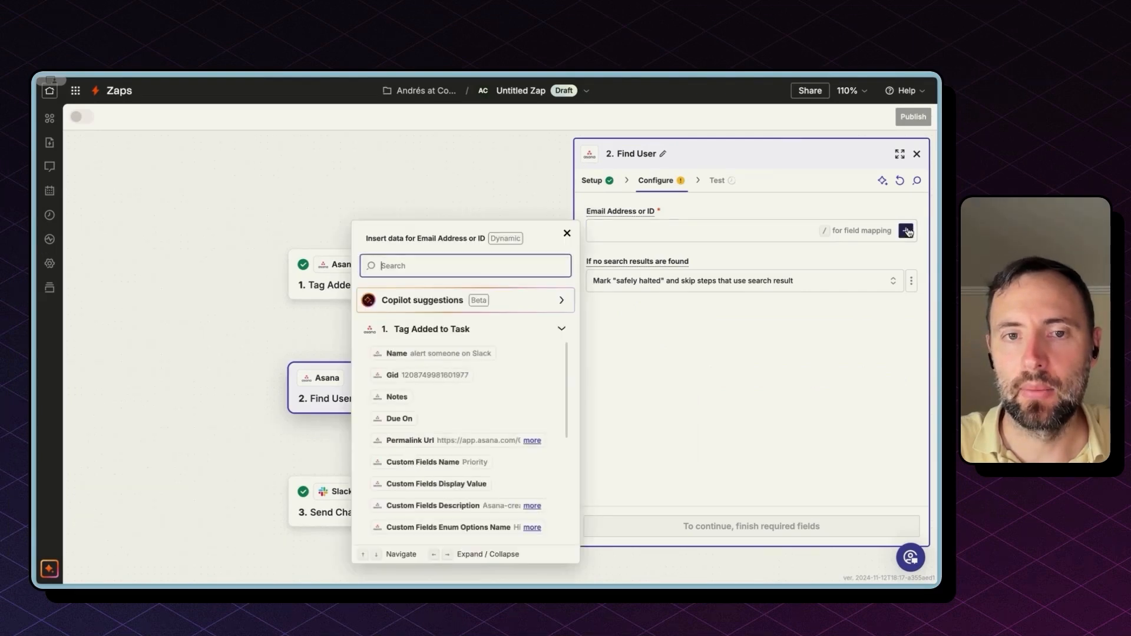
{"action": "type", "text": "assi"}
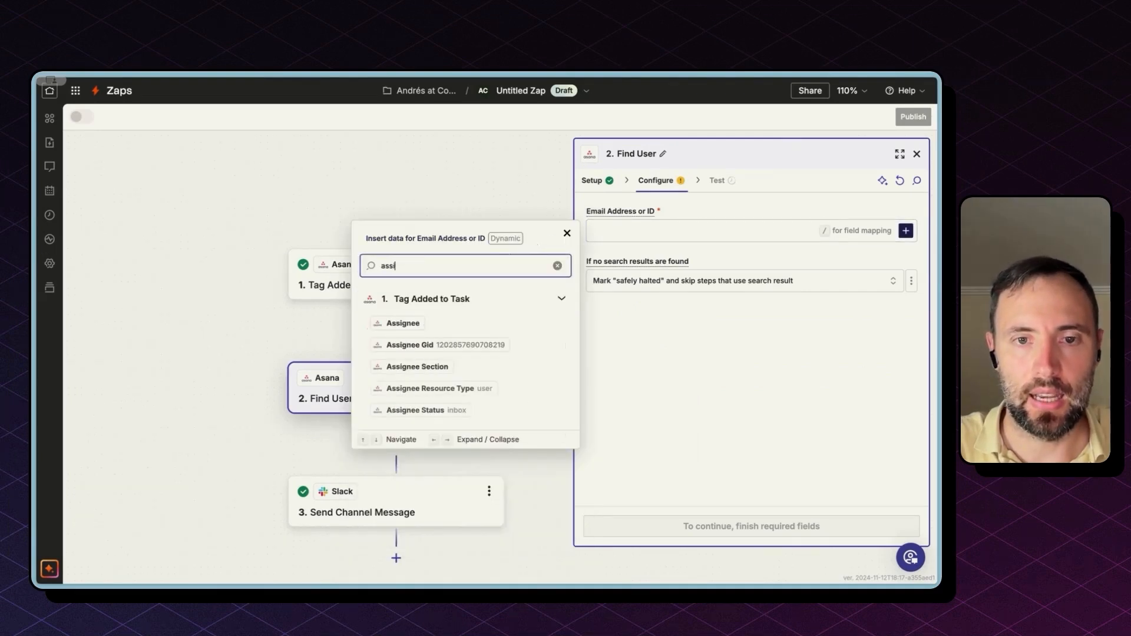
{"action": "left_click", "coordinate": [430, 345]}
{"action": "left_click", "coordinate": [707, 525]}
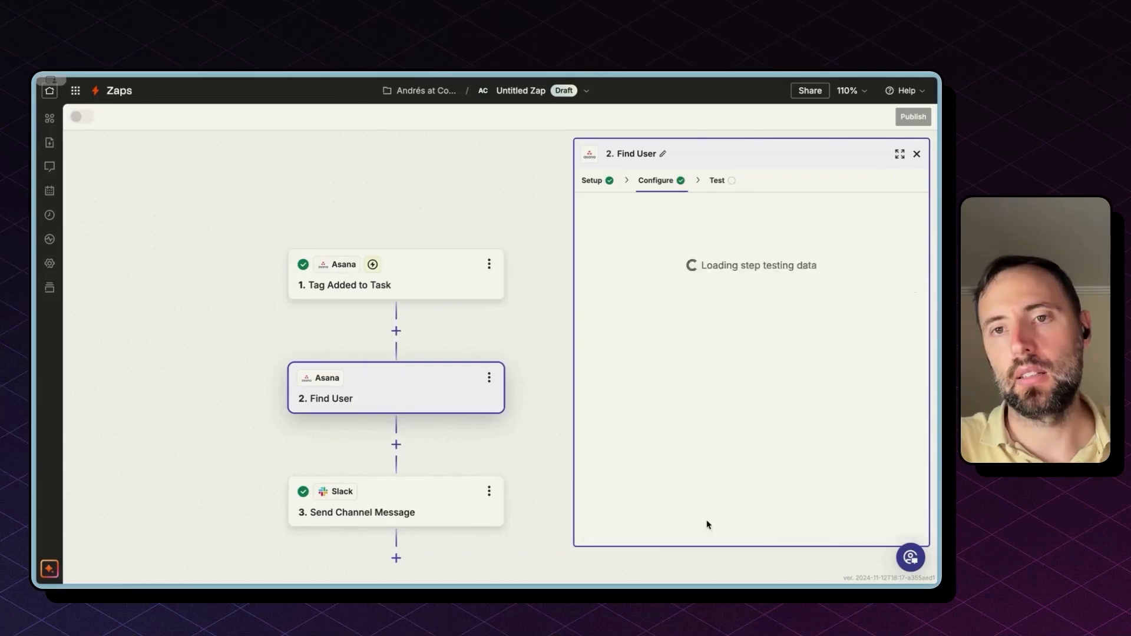
{"action": "left_click", "coordinate": [805, 524]}
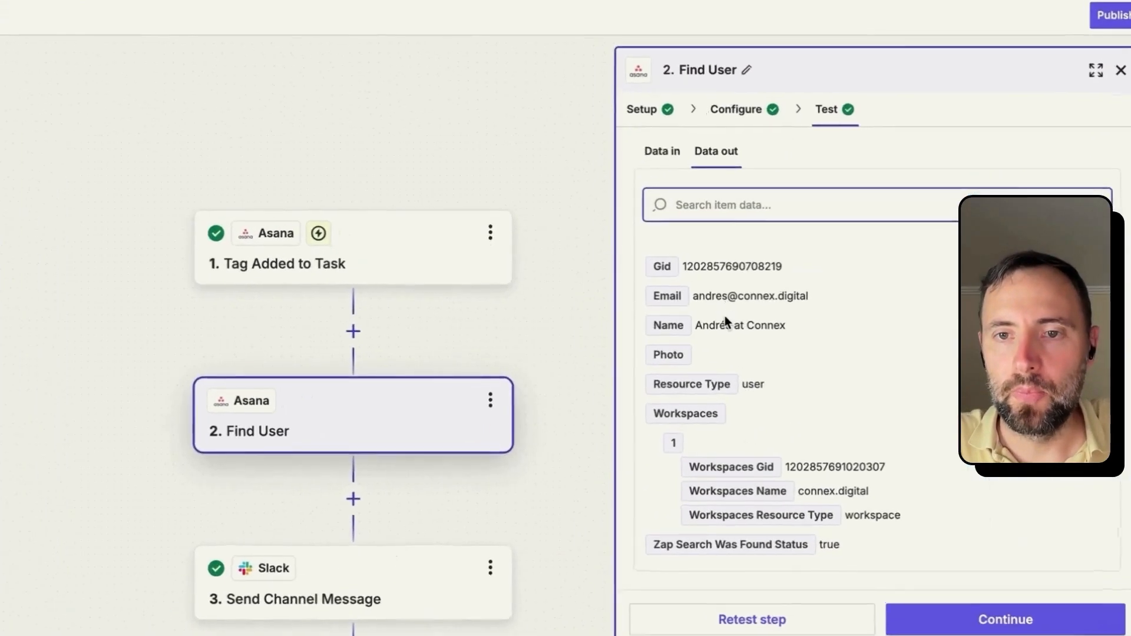
{"action": "triple_click", "coordinate": [725, 321]}
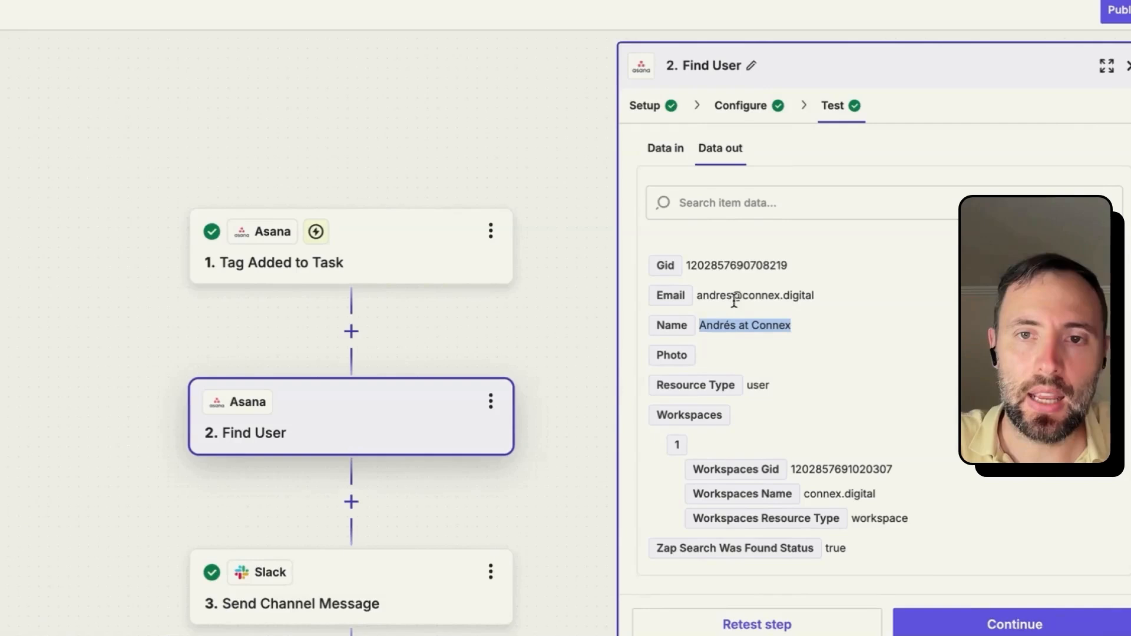
{"action": "triple_click", "coordinate": [736, 296]}
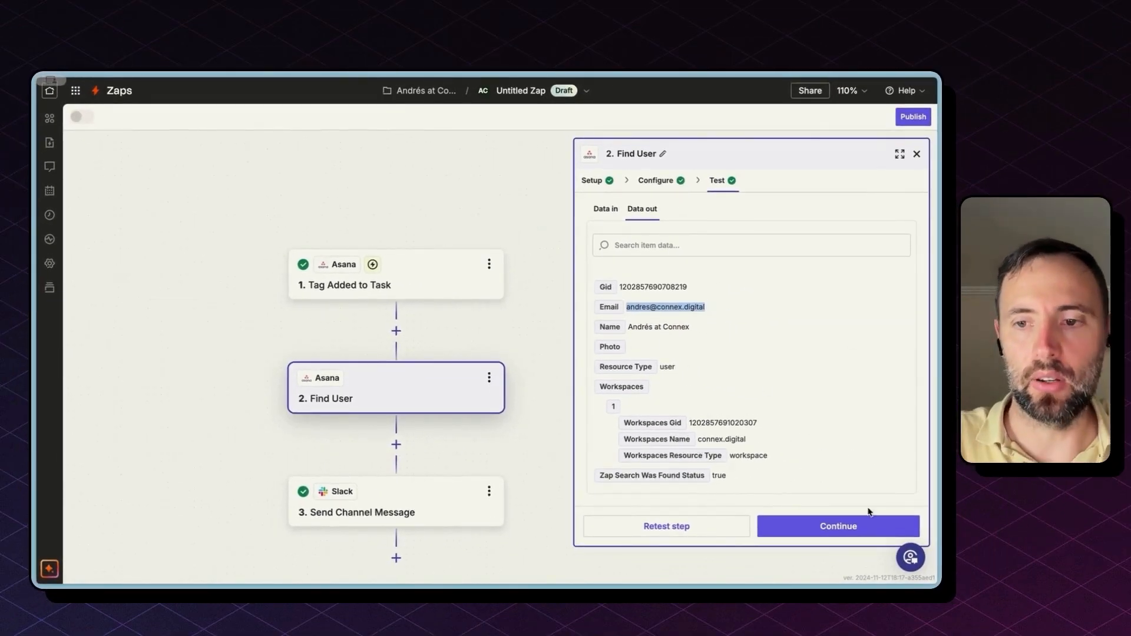
Step: Add a Slack step 3 after Find User with the Find User by Email event
{"action": "left_click", "coordinate": [395, 444]}
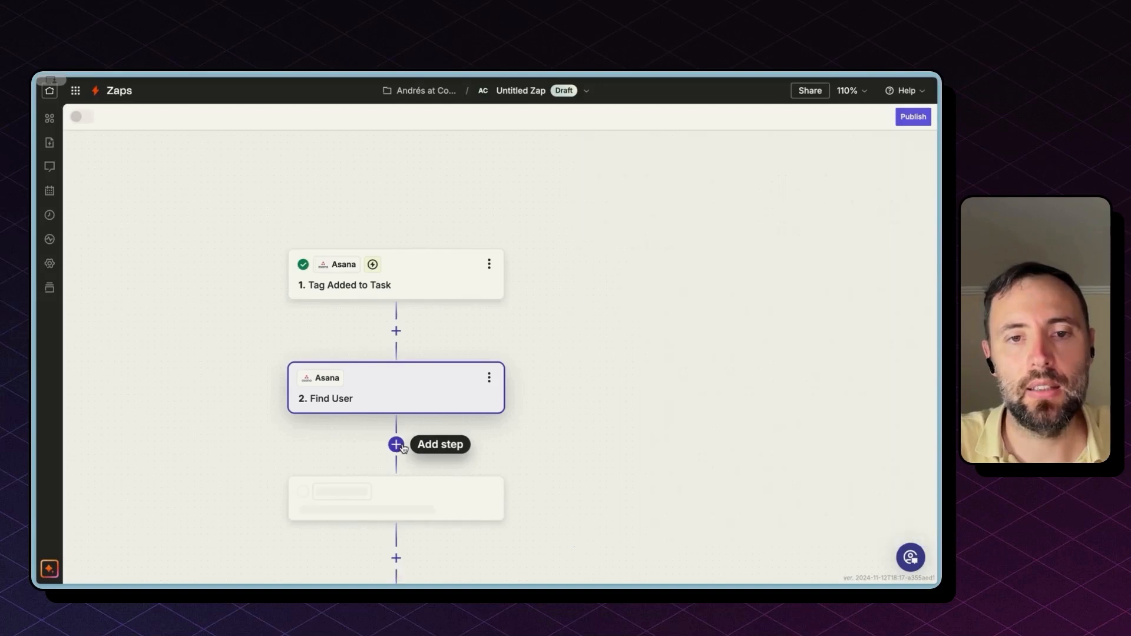
{"action": "type", "text": "slack"}
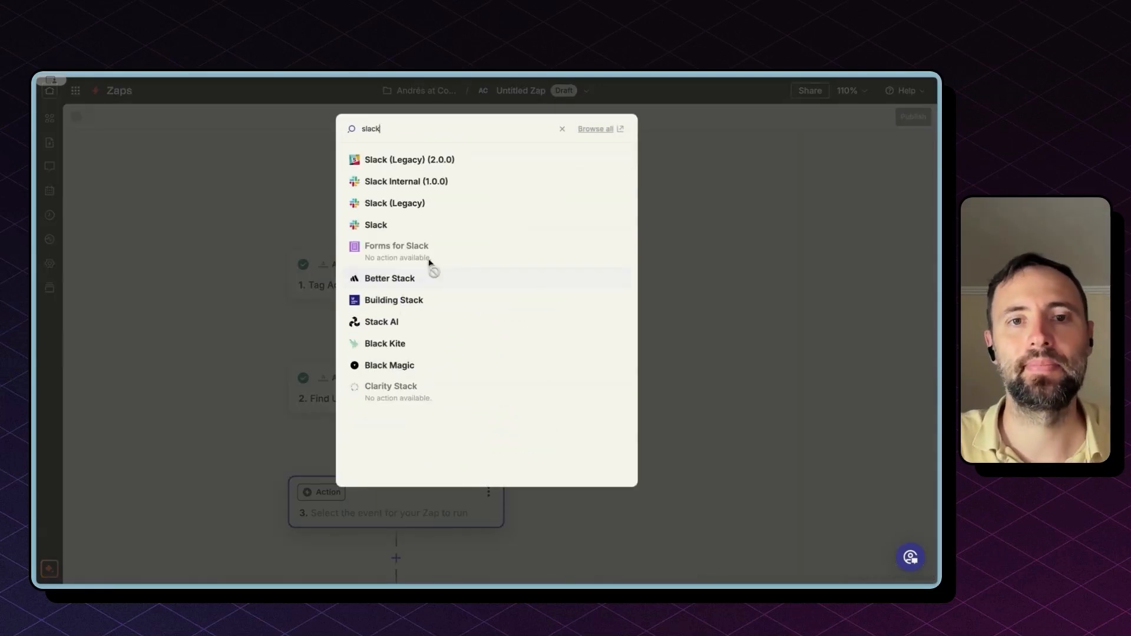
{"action": "left_click", "coordinate": [431, 222]}
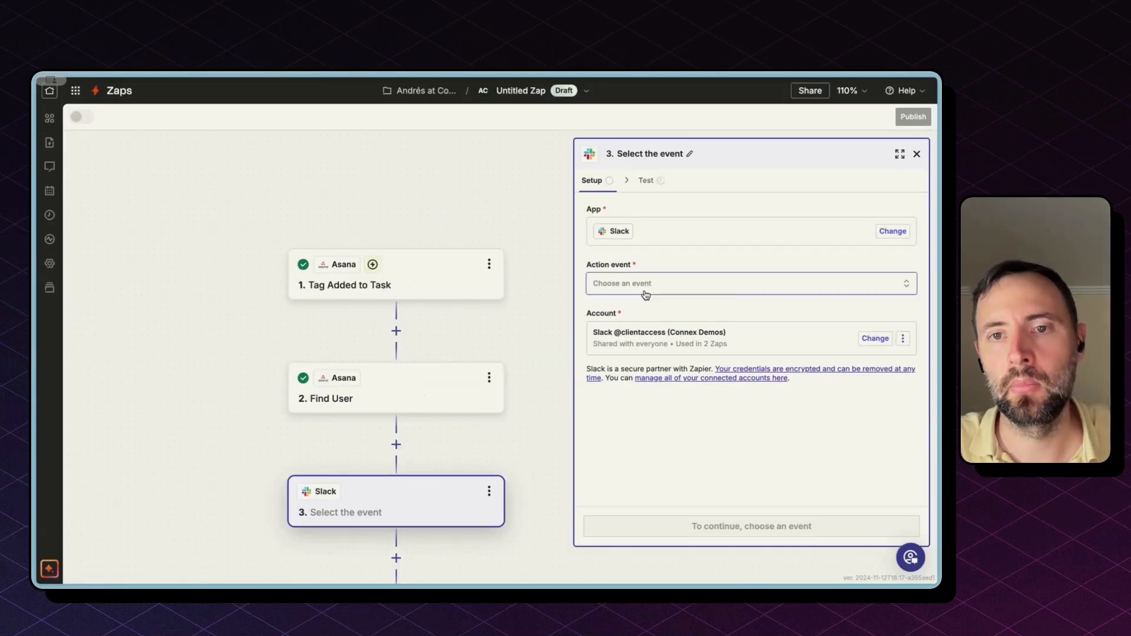
{"action": "left_click", "coordinate": [647, 284]}
{"action": "type", "text": "user"}
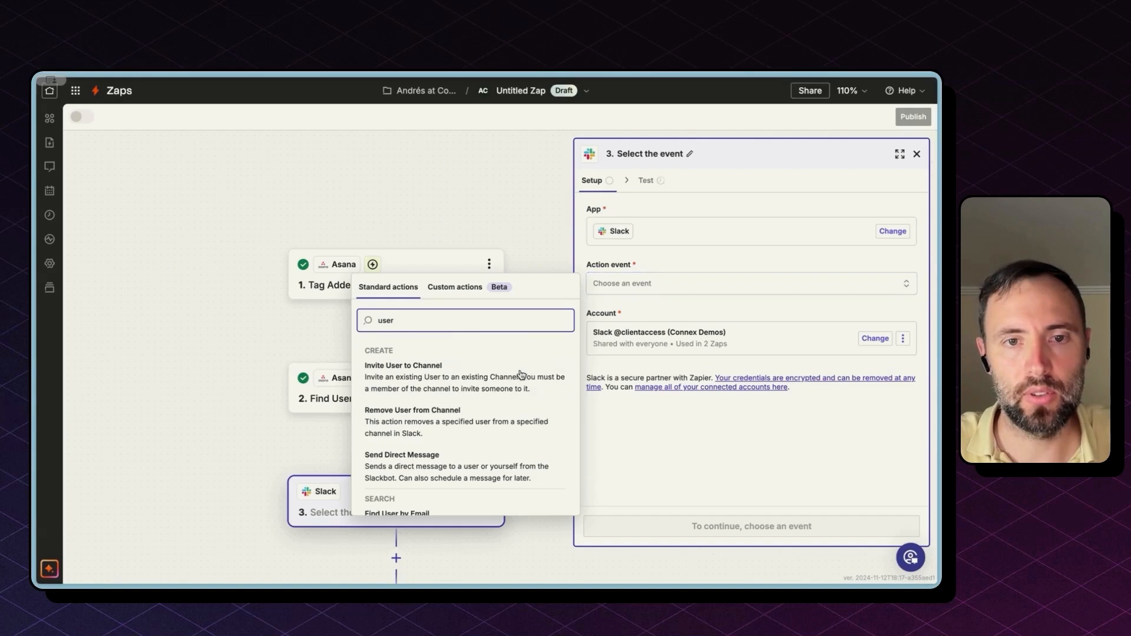
{"action": "scroll", "coordinate": [463, 396], "scroll_direction": "down", "scroll_amount": 2}
{"action": "scroll", "coordinate": [459, 386], "scroll_direction": "down", "scroll_amount": 2}
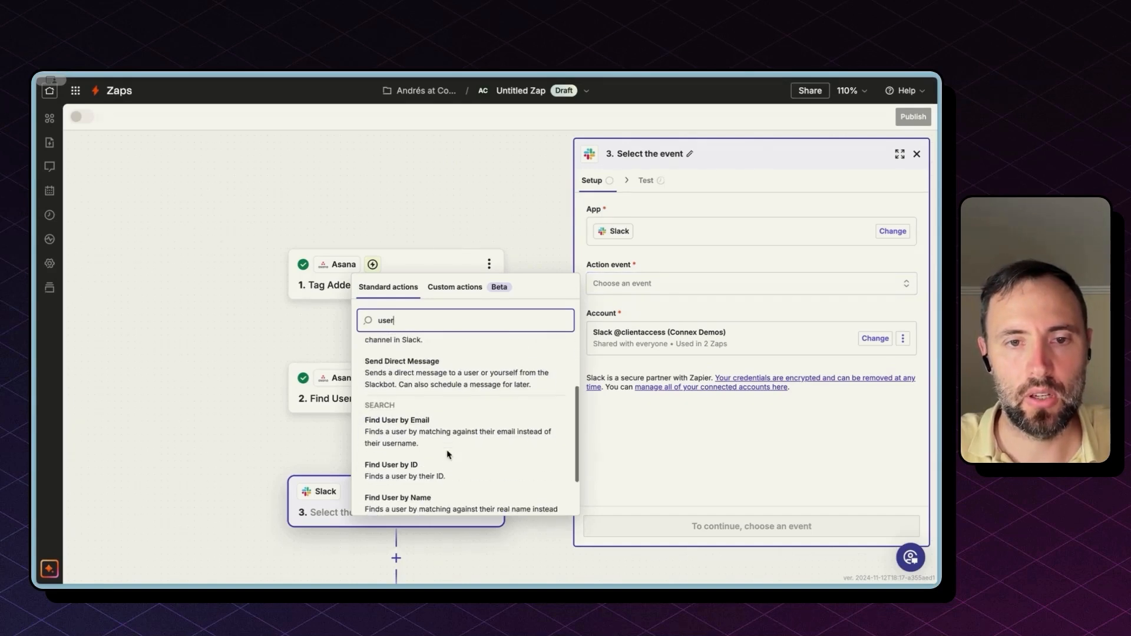
{"action": "scroll", "coordinate": [451, 471], "scroll_direction": "down", "scroll_amount": 2}
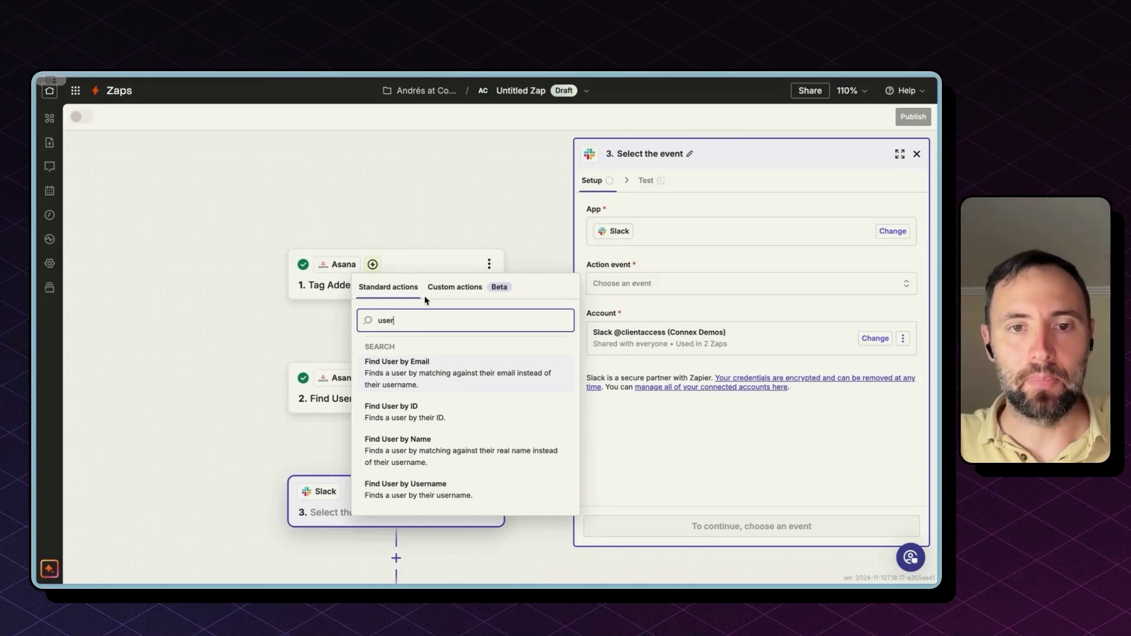
{"action": "left_click", "coordinate": [406, 381]}
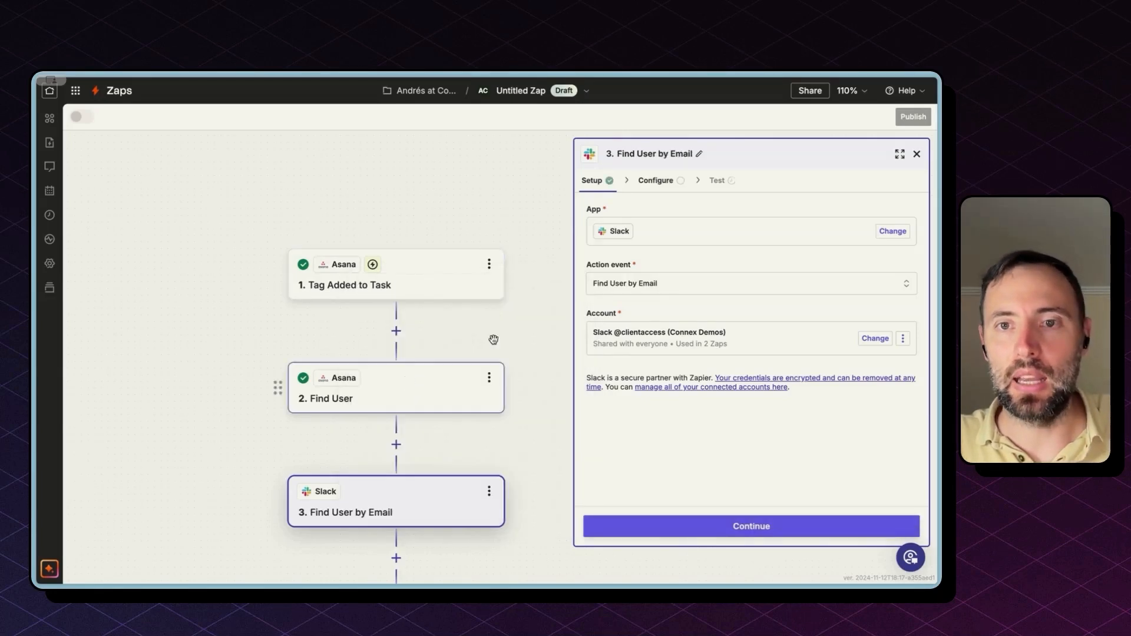
Step: Map step 2's Email into the Slack lookup's Email field and test it, finding the user's ID
{"action": "left_click", "coordinate": [735, 527]}
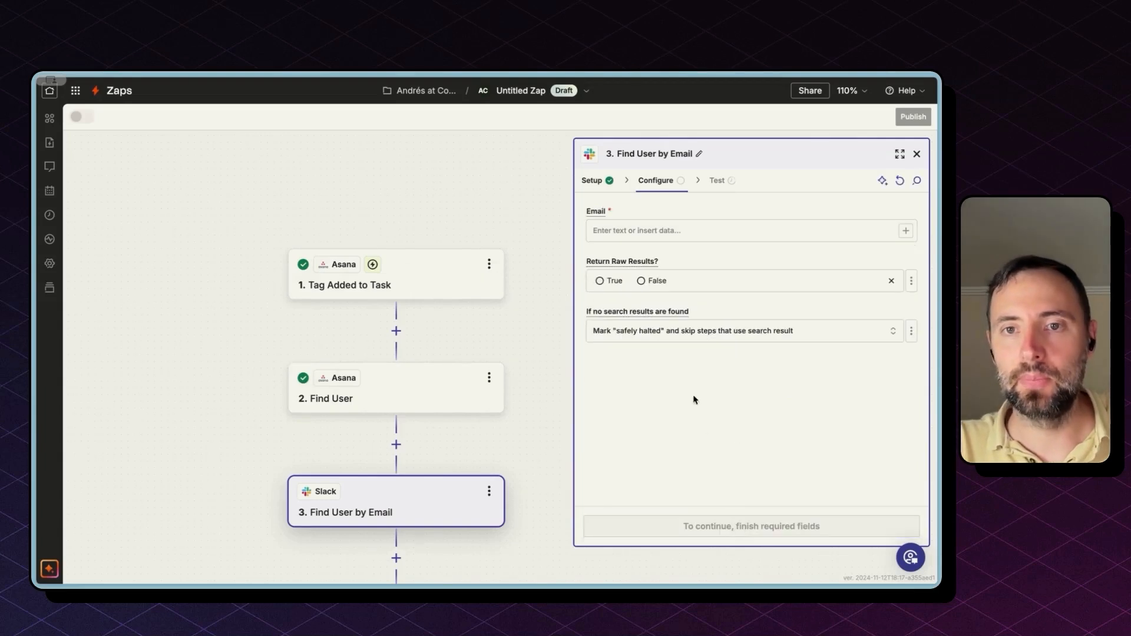
{"action": "left_click", "coordinate": [905, 231]}
{"action": "left_click", "coordinate": [451, 352]}
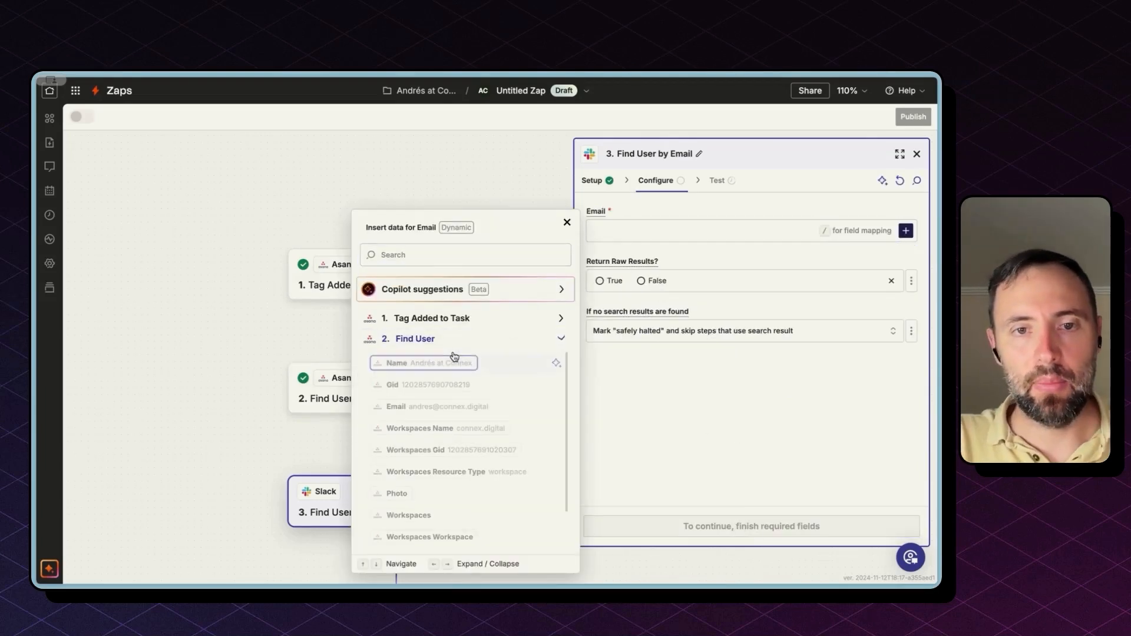
{"action": "left_click", "coordinate": [439, 407]}
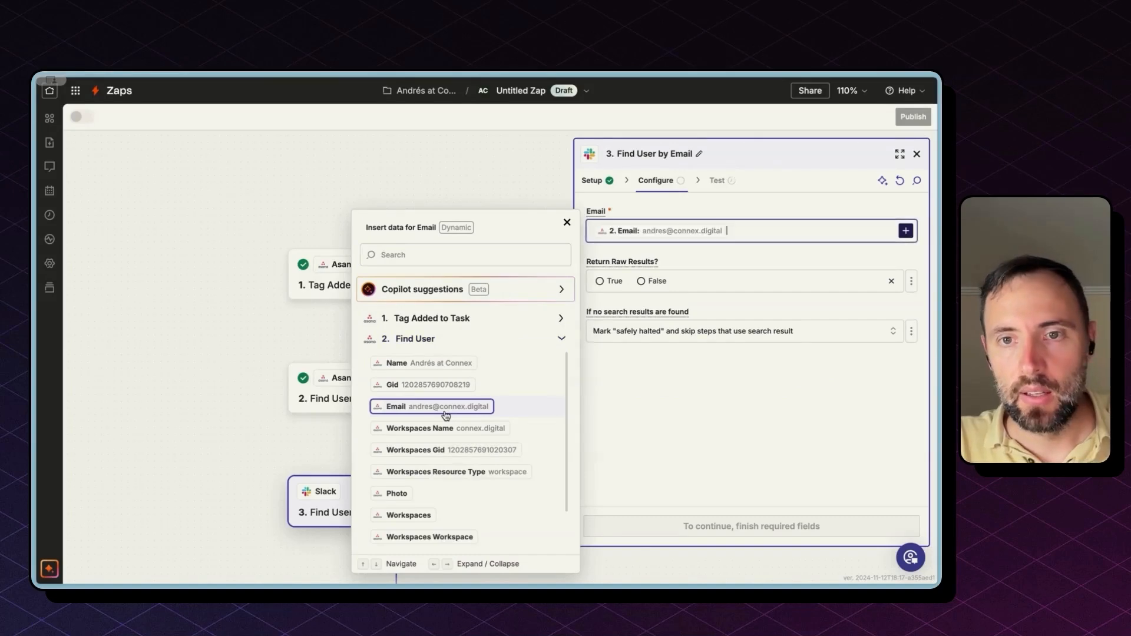
{"action": "left_click", "coordinate": [724, 526]}
{"action": "left_click", "coordinate": [793, 526]}
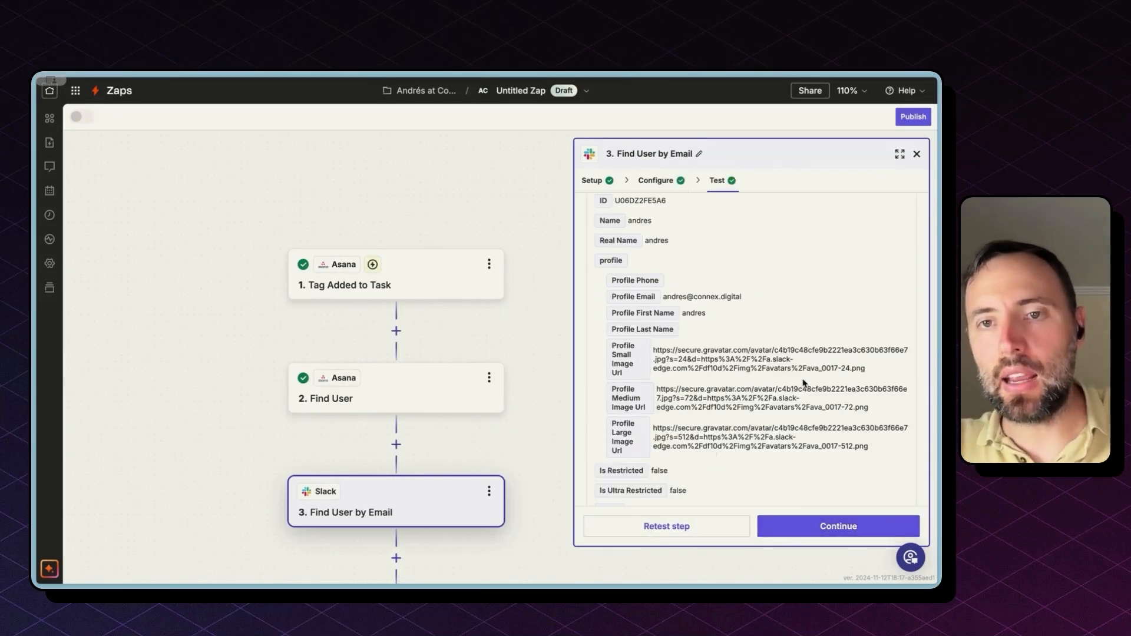
{"action": "scroll", "coordinate": [803, 384], "scroll_direction": "up", "scroll_amount": 2}
{"action": "scroll", "coordinate": [803, 384], "scroll_direction": "up", "scroll_amount": 2}
{"action": "double_click", "coordinate": [639, 358]}
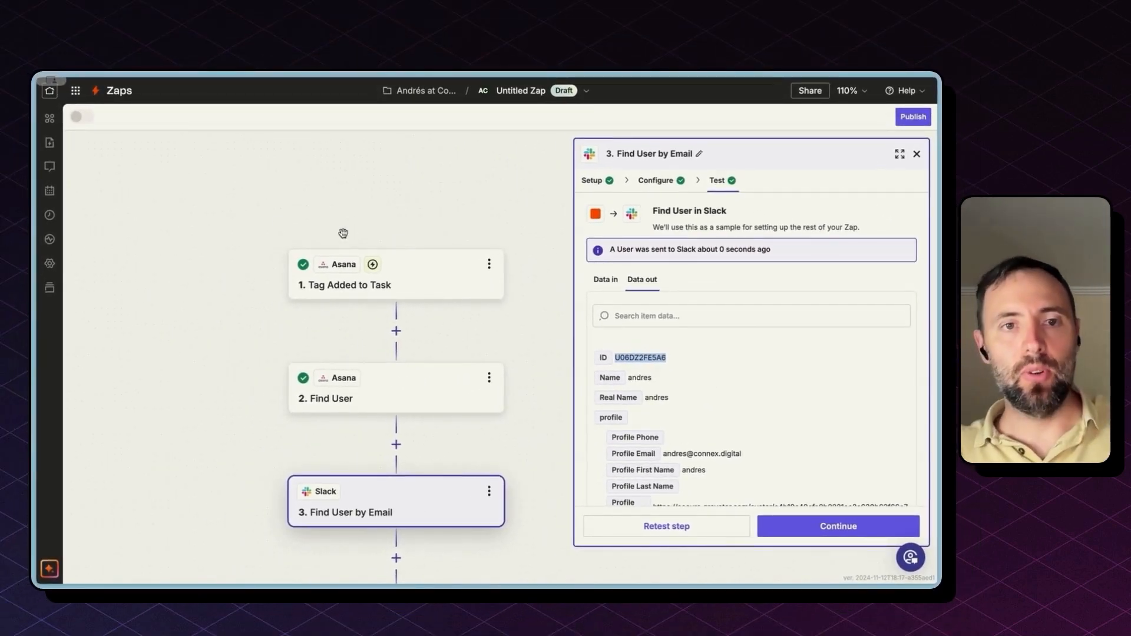
Step: Reopen the Send Channel Message step and continue to its settings
{"action": "scroll", "coordinate": [395, 499], "scroll_direction": "down", "scroll_amount": 3}
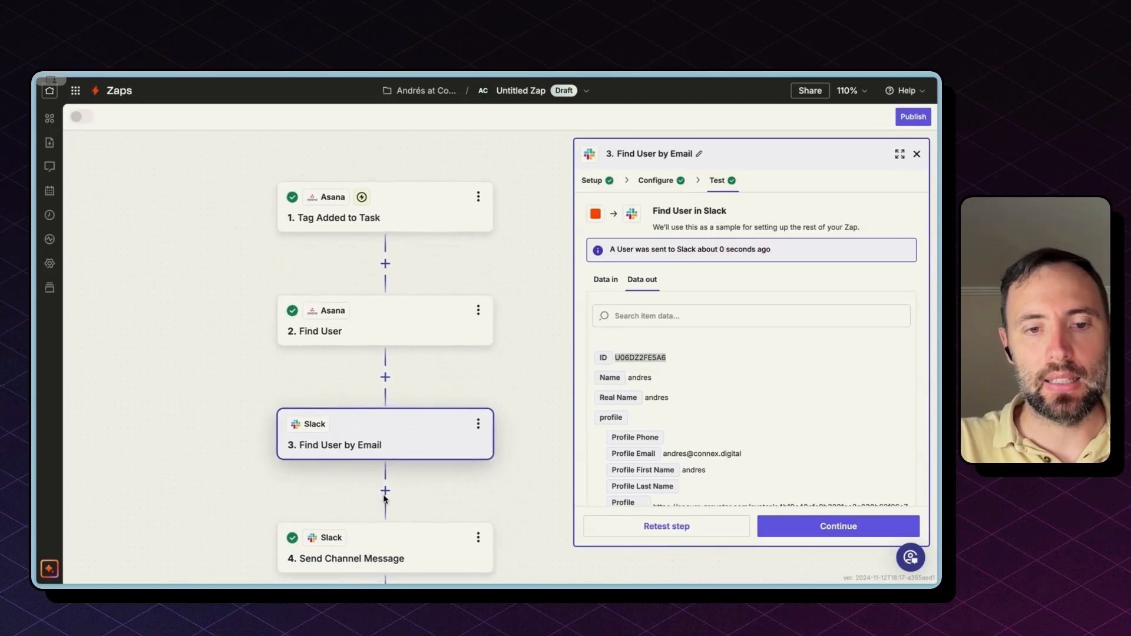
{"action": "left_click", "coordinate": [383, 542]}
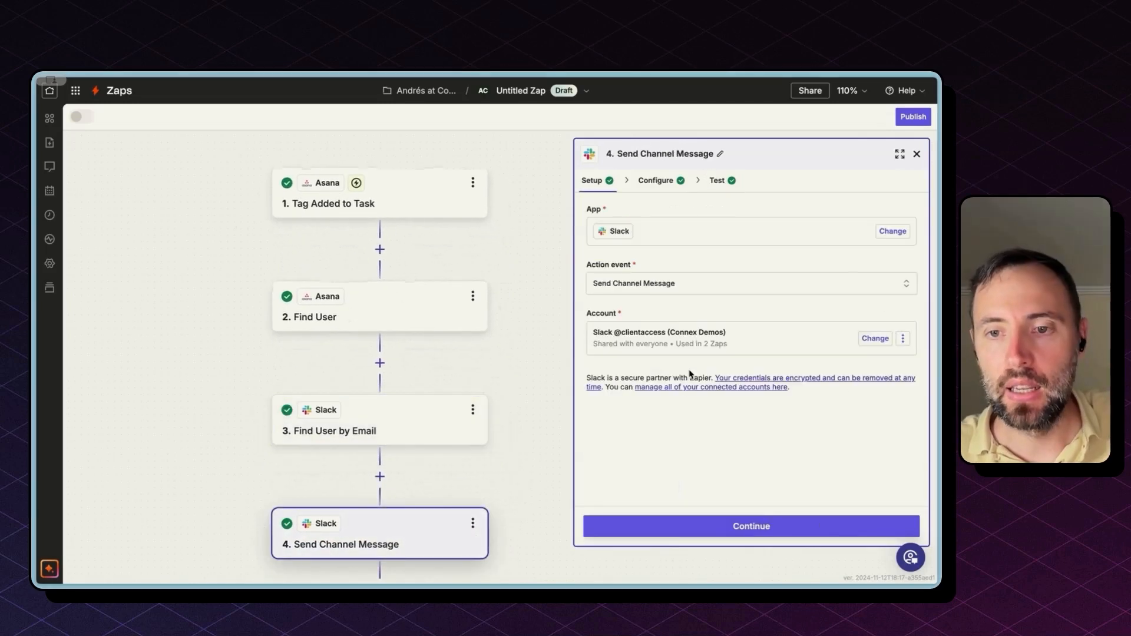
{"action": "left_click", "coordinate": [800, 531]}
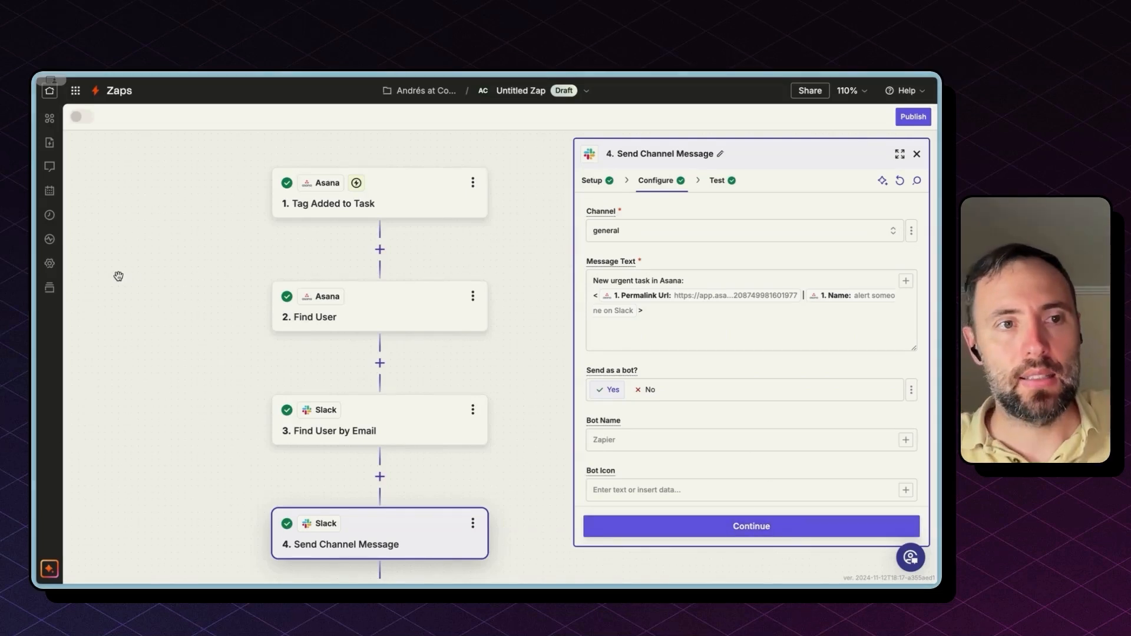
{"action": "key", "text": "super+t"}
{"action": "type", "text": "slack"}
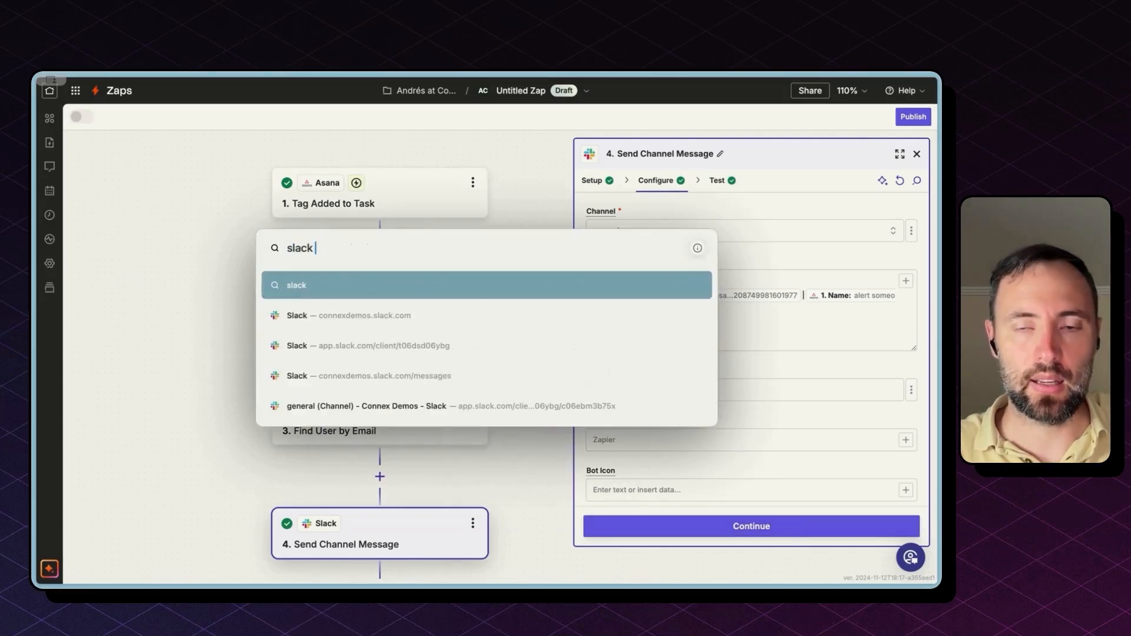
{"action": "type", "text": " message tag api"}
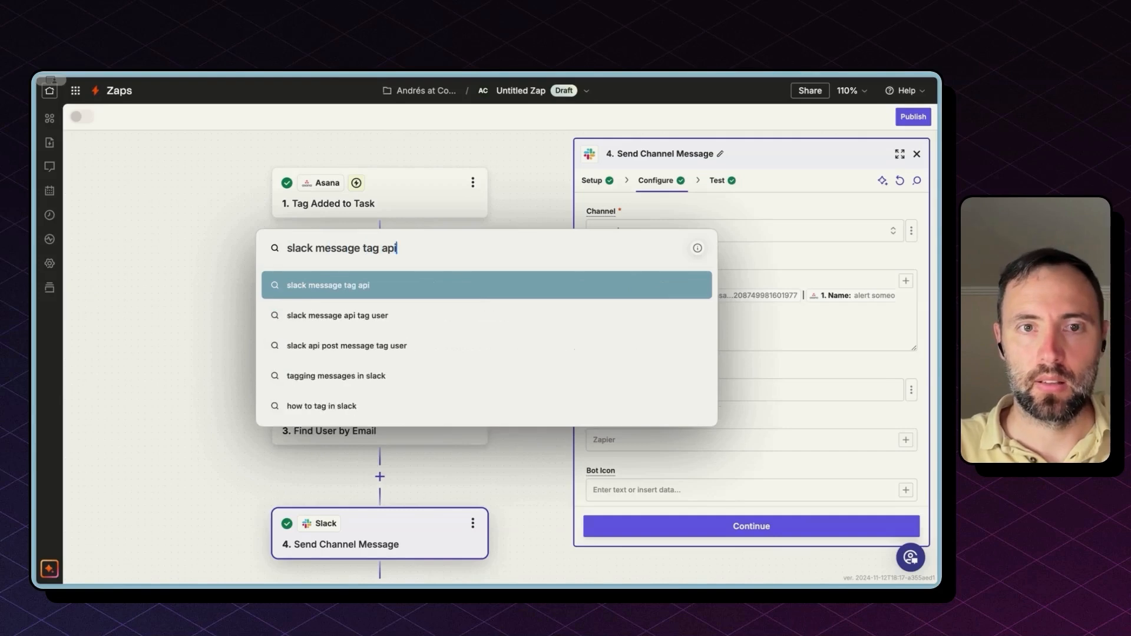
{"action": "key", "text": "Return"}
{"action": "left_click", "coordinate": [236, 108]}
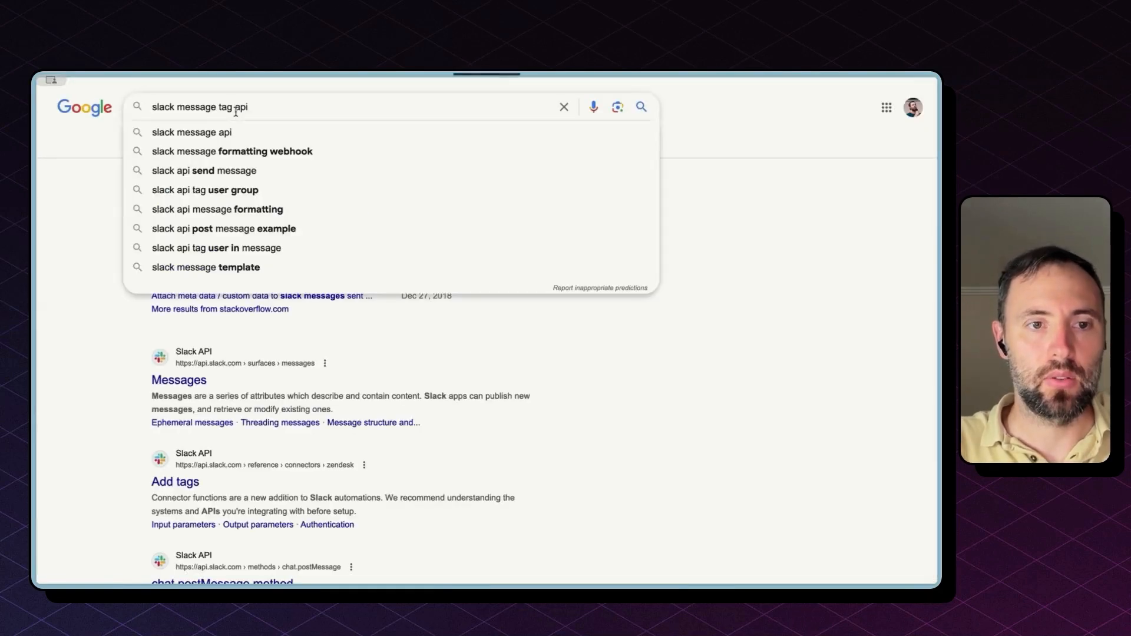
{"action": "type", "text": "user"}
{"action": "key", "text": "Return"}
{"action": "left_click", "coordinate": [465, 396]}
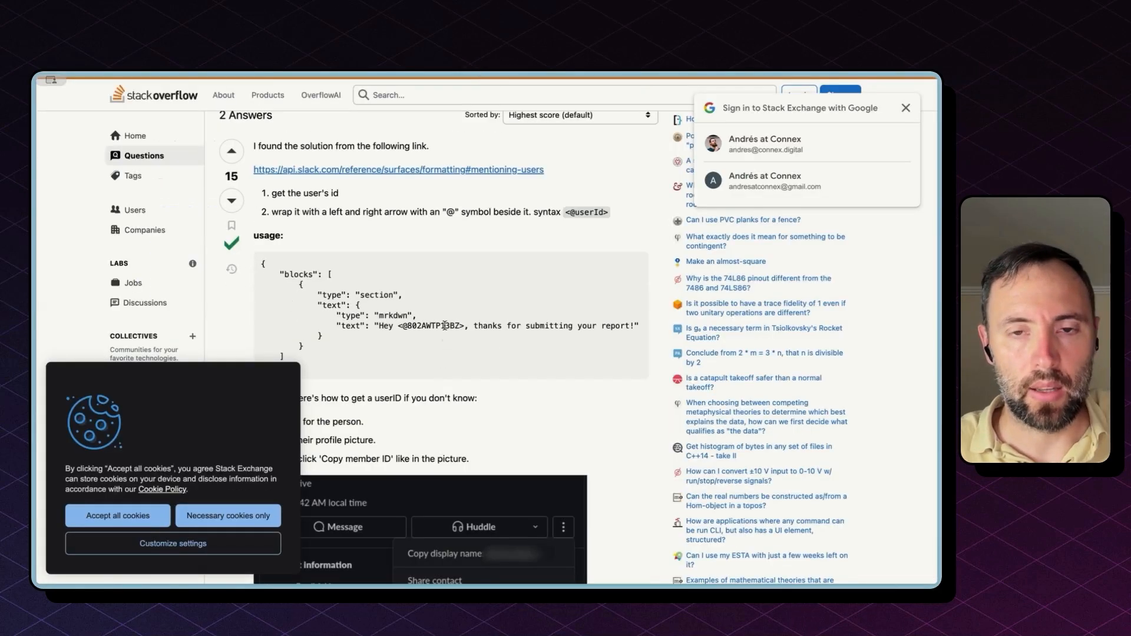
{"action": "scroll", "coordinate": [445, 326], "scroll_direction": "down", "scroll_amount": 1}
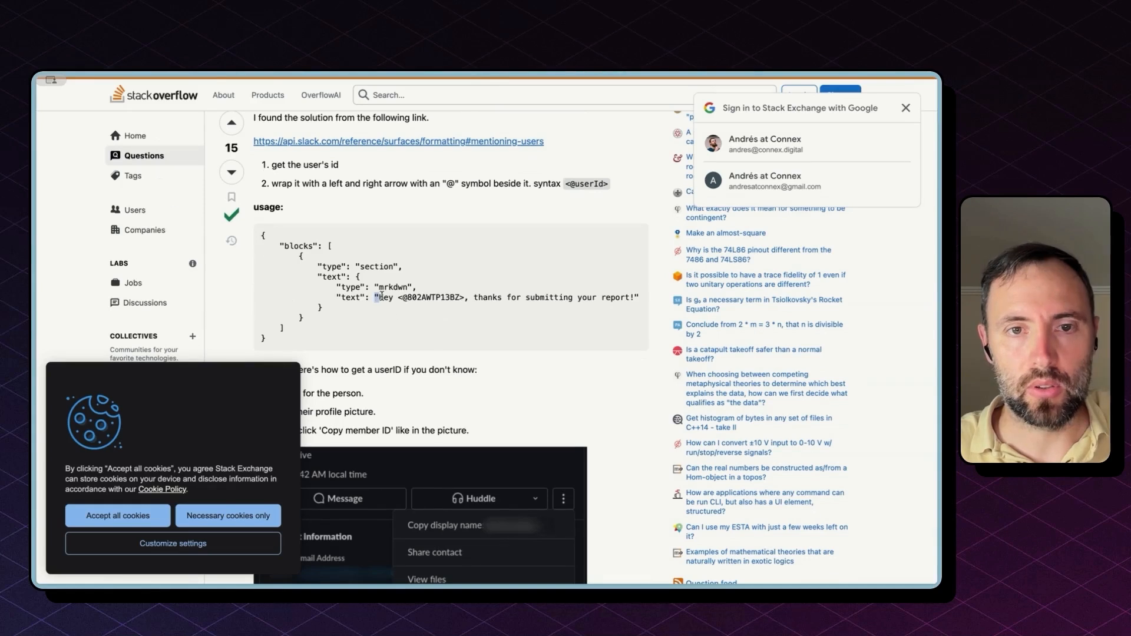
{"action": "mouse_move", "coordinate": [381, 297]}
{"action": "left_mouse_down"}
{"action": "mouse_move", "coordinate": [462, 294]}
{"action": "mouse_move", "coordinate": [399, 296]}
{"action": "left_mouse_up"}
{"action": "key", "text": "ctrl+c"}
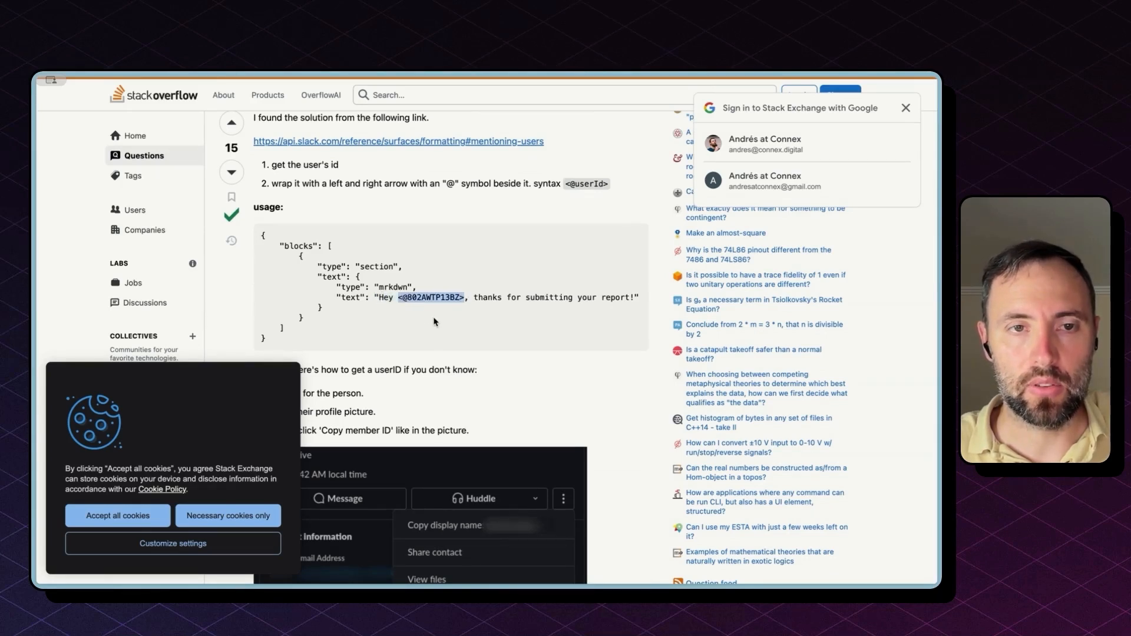
Step: Replace 'New' in the message with 'Hey <@…>' holding the Find User by Email step's ID pill
{"action": "mouse_move", "coordinate": [36, 281]}
{"action": "left_click", "coordinate": [91, 272]}
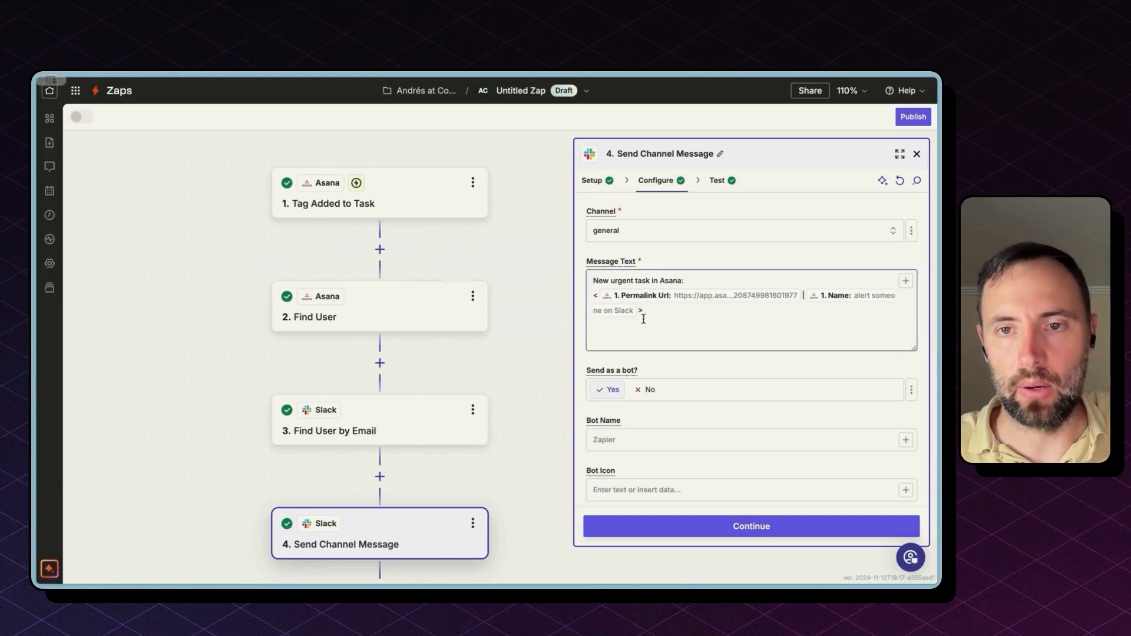
{"action": "double_click", "coordinate": [601, 280]}
{"action": "type", "text": "Hey"}
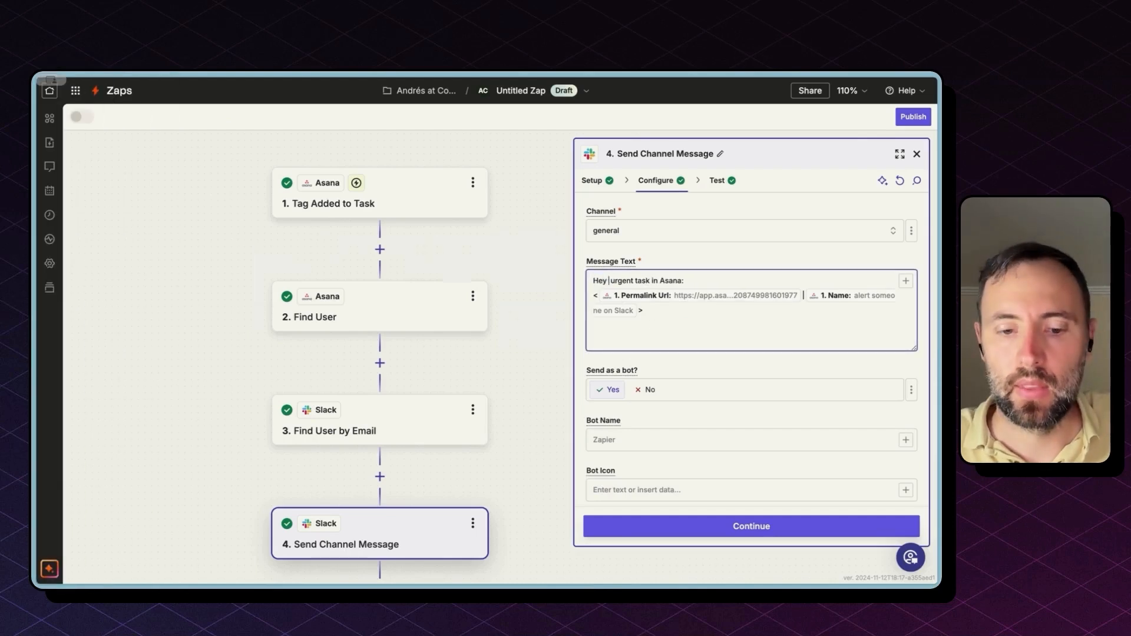
{"action": "key", "text": "ctrl+v"}
{"action": "double_click", "coordinate": [639, 281]}
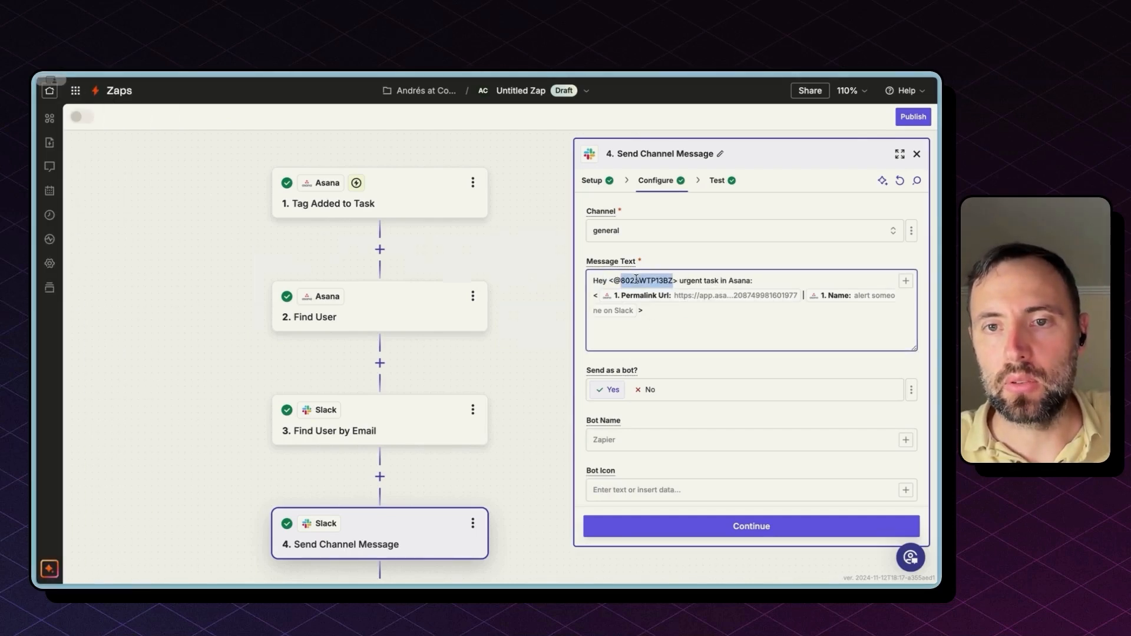
{"action": "key", "text": "BackSpace"}
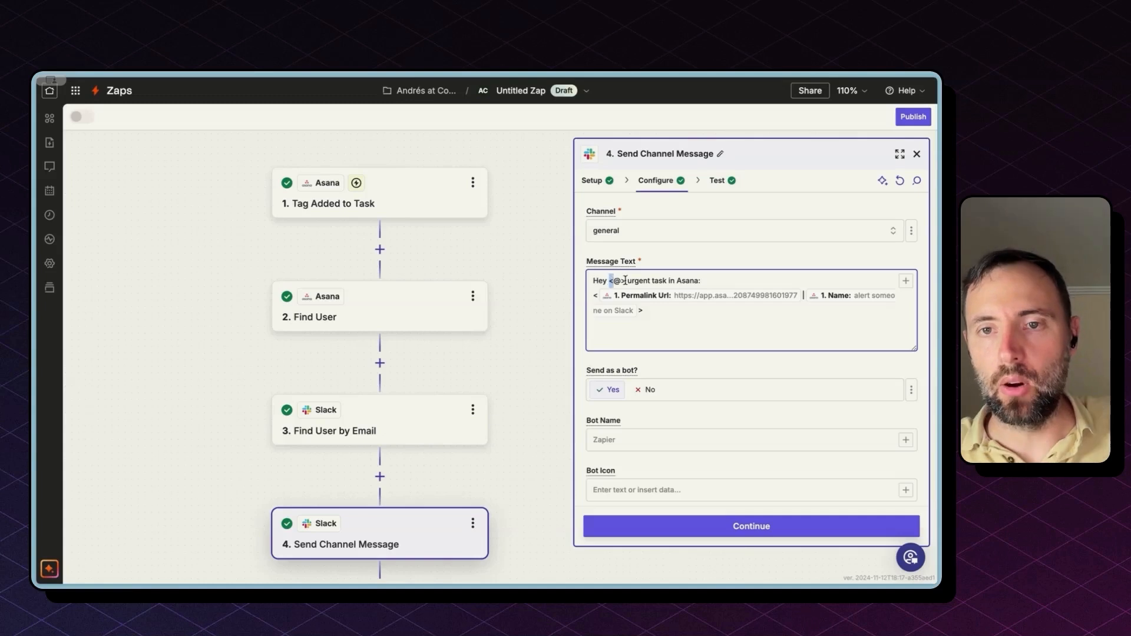
{"action": "left_click", "coordinate": [625, 281]}
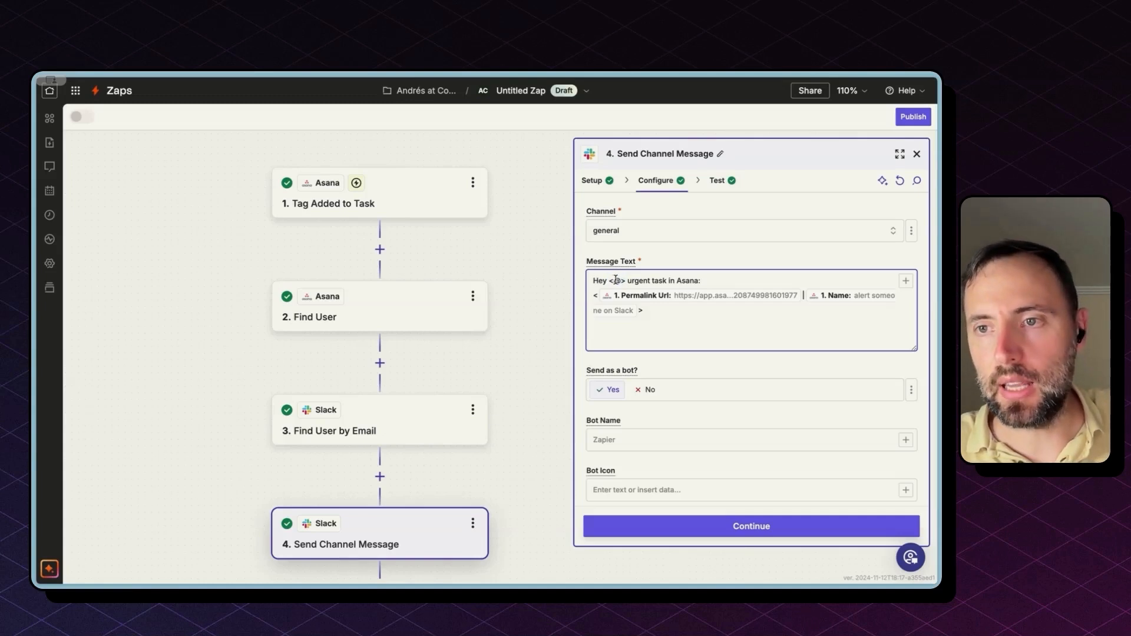
{"action": "left_click", "coordinate": [616, 281]}
{"action": "left_click", "coordinate": [447, 425]}
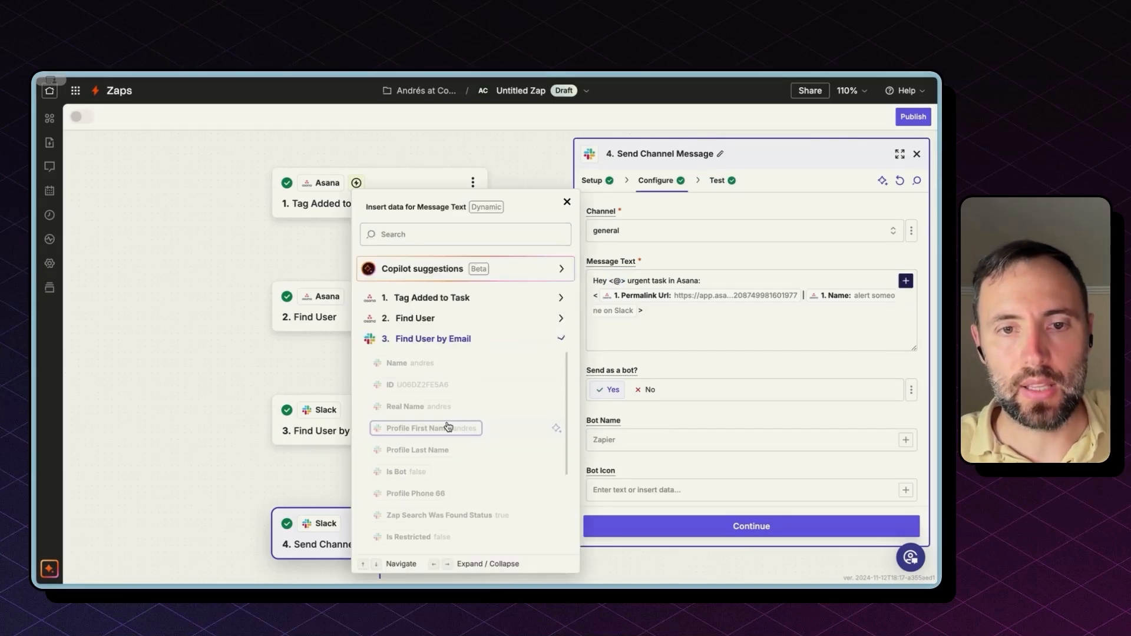
{"action": "left_click", "coordinate": [441, 393]}
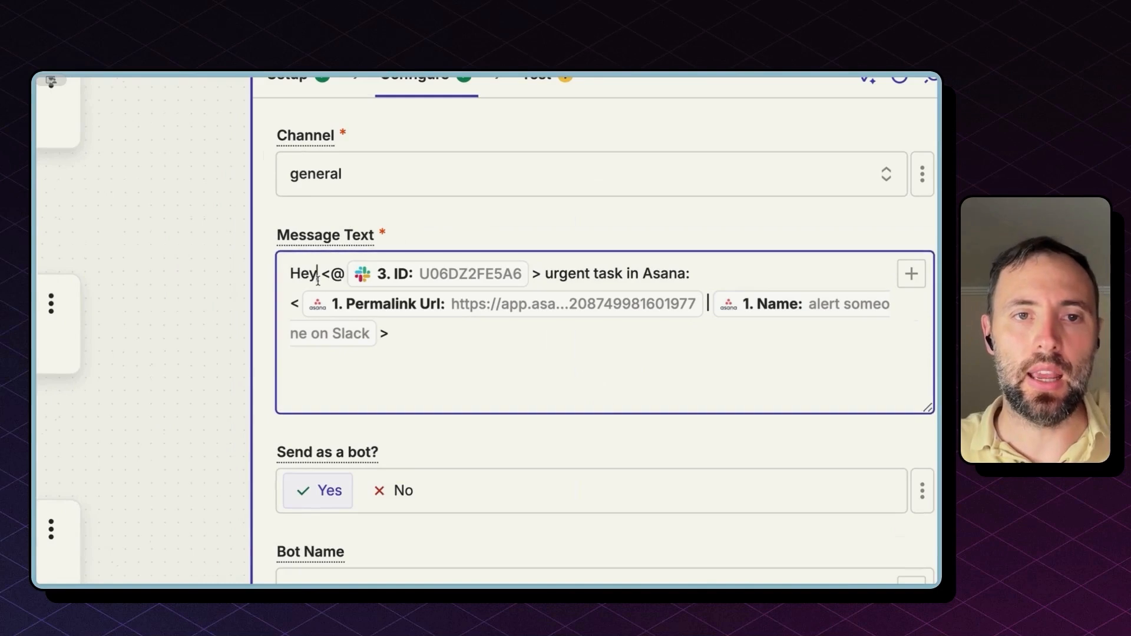
Step: Add ', there's an' after the mention and send a test message to Slack
{"action": "left_click", "coordinate": [332, 279]}
{"action": "left_click", "coordinate": [538, 274]}
{"action": "type", "text": ", there's na"}
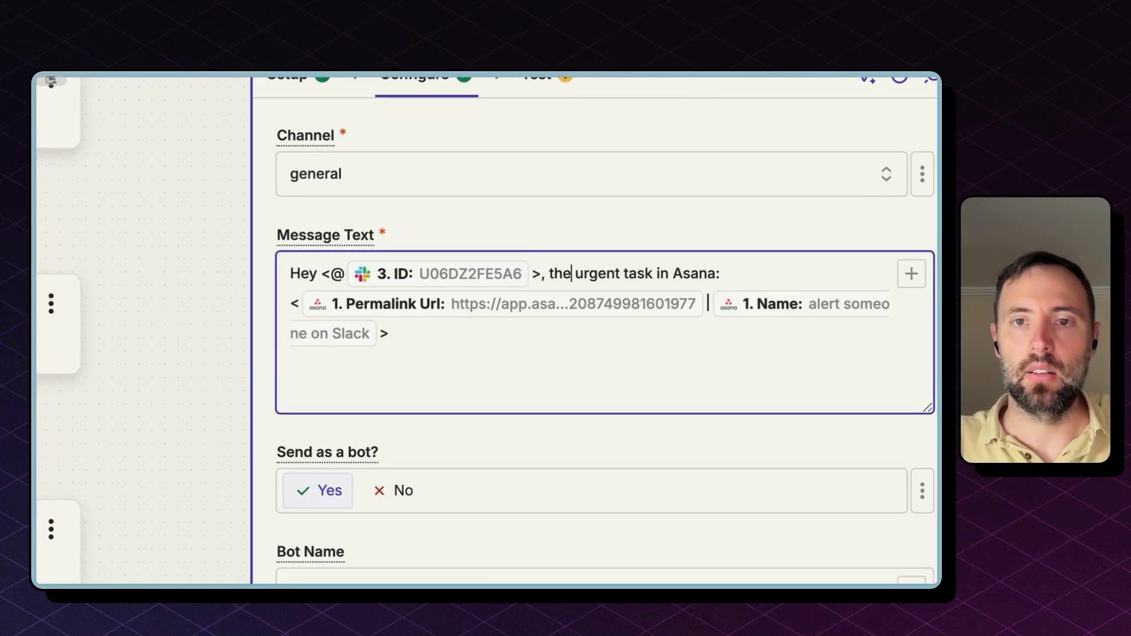
{"action": "key", "text": "BackSpace"}
{"action": "key", "text": "BackSpace"}
{"action": "type", "text": "an"}
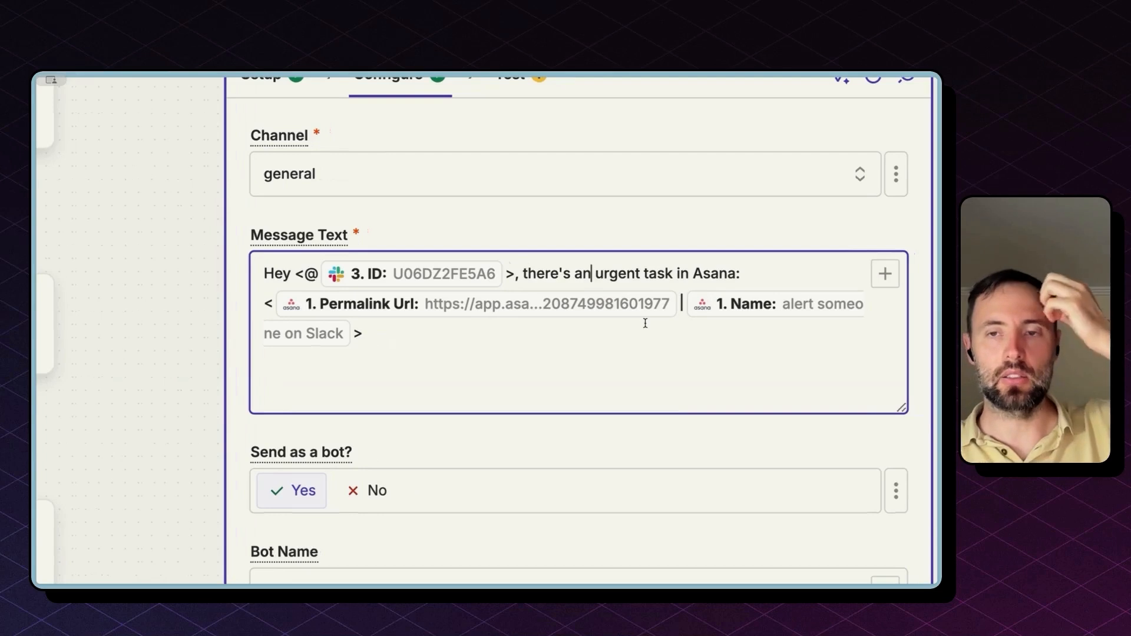
{"action": "triple_click", "coordinate": [378, 311]}
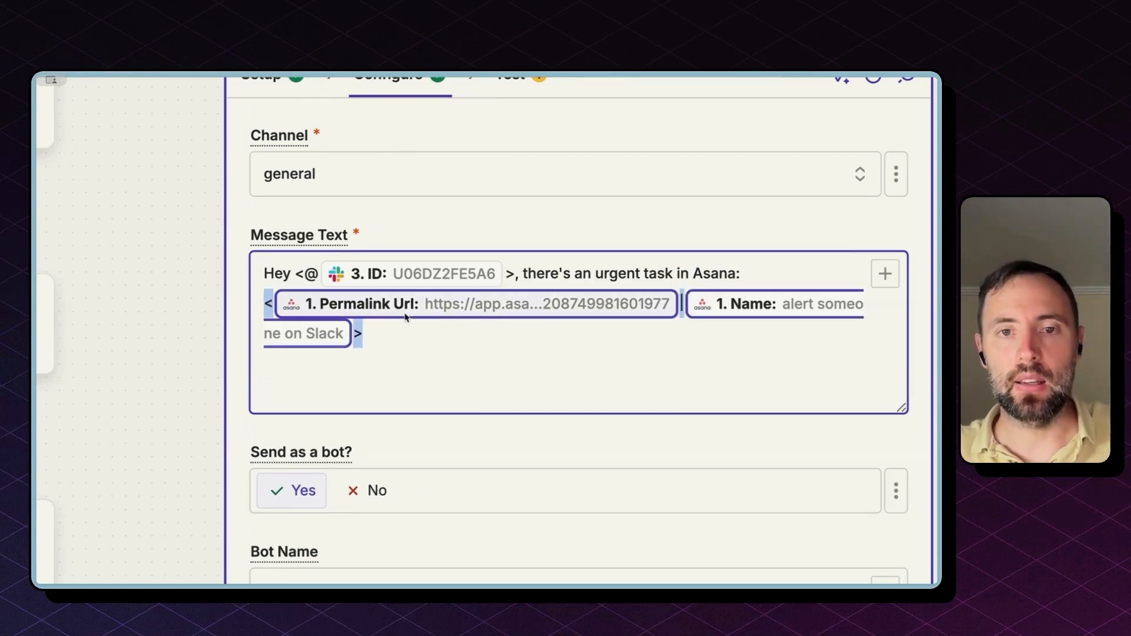
{"action": "left_click", "coordinate": [410, 335]}
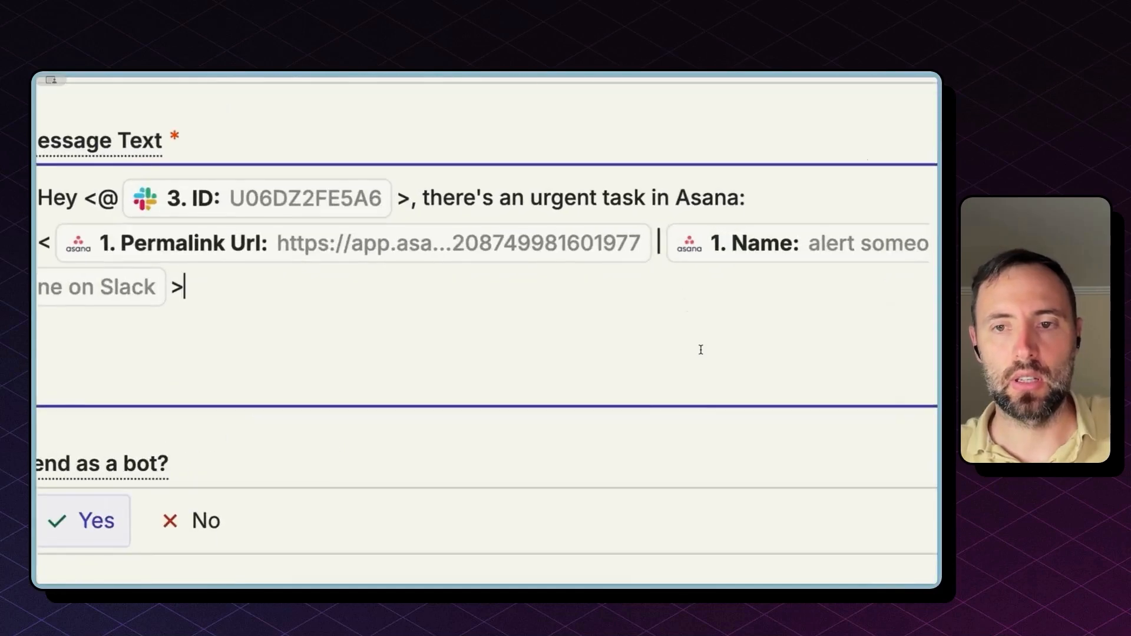
{"action": "left_click", "coordinate": [692, 528]}
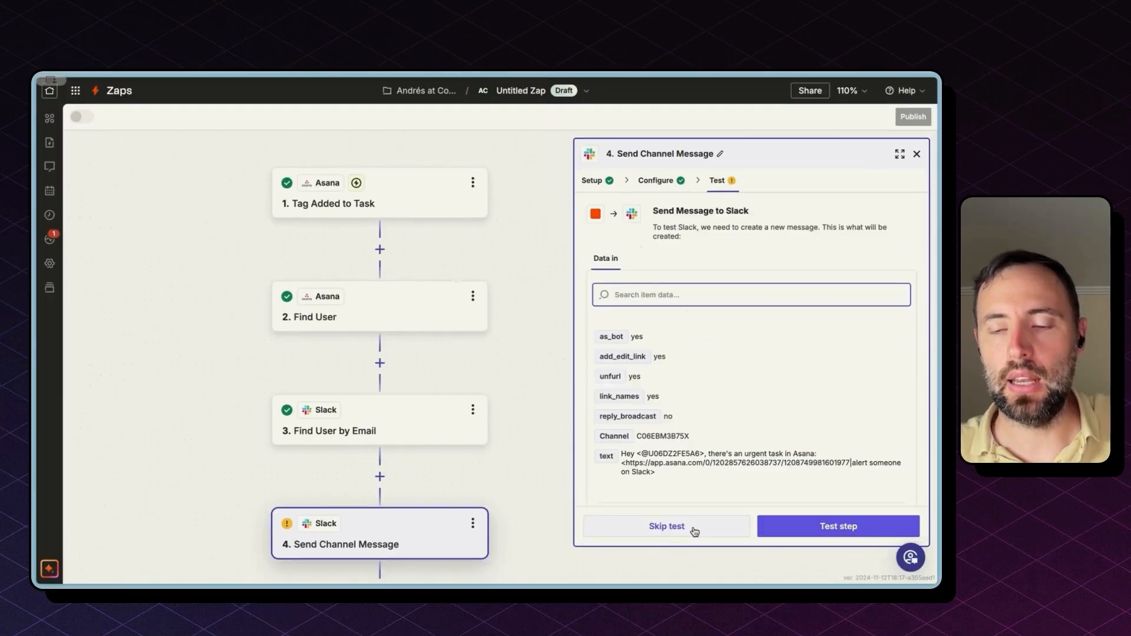
{"action": "left_click", "coordinate": [805, 530]}
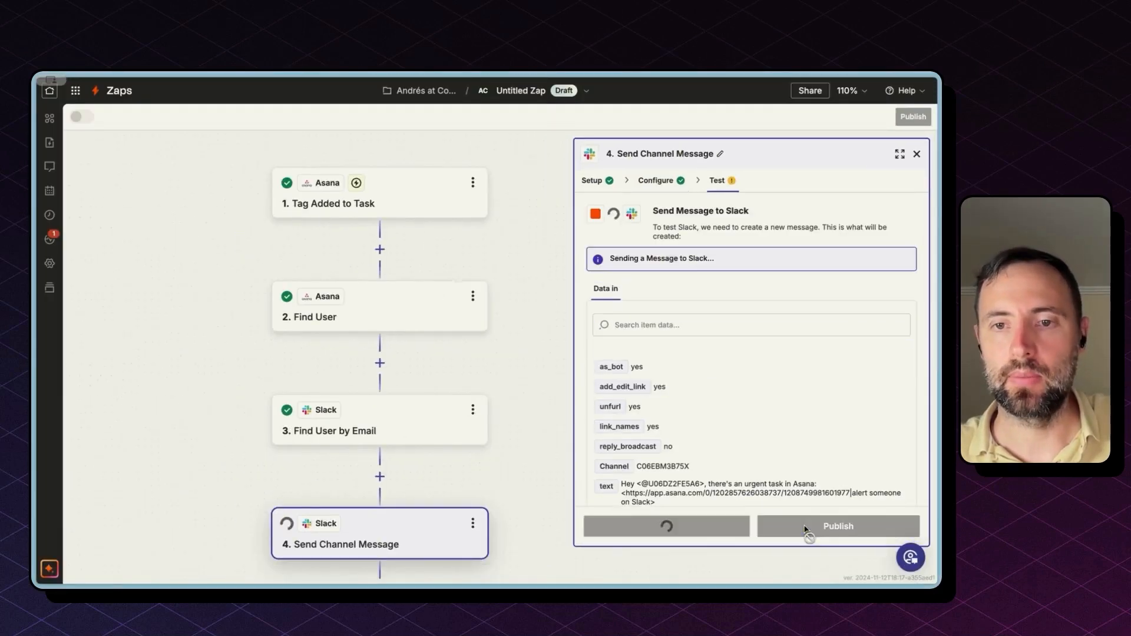
Step: Switch to Slack's #general channel to view the test message mentioning the assignee
{"action": "mouse_move", "coordinate": [35, 236]}
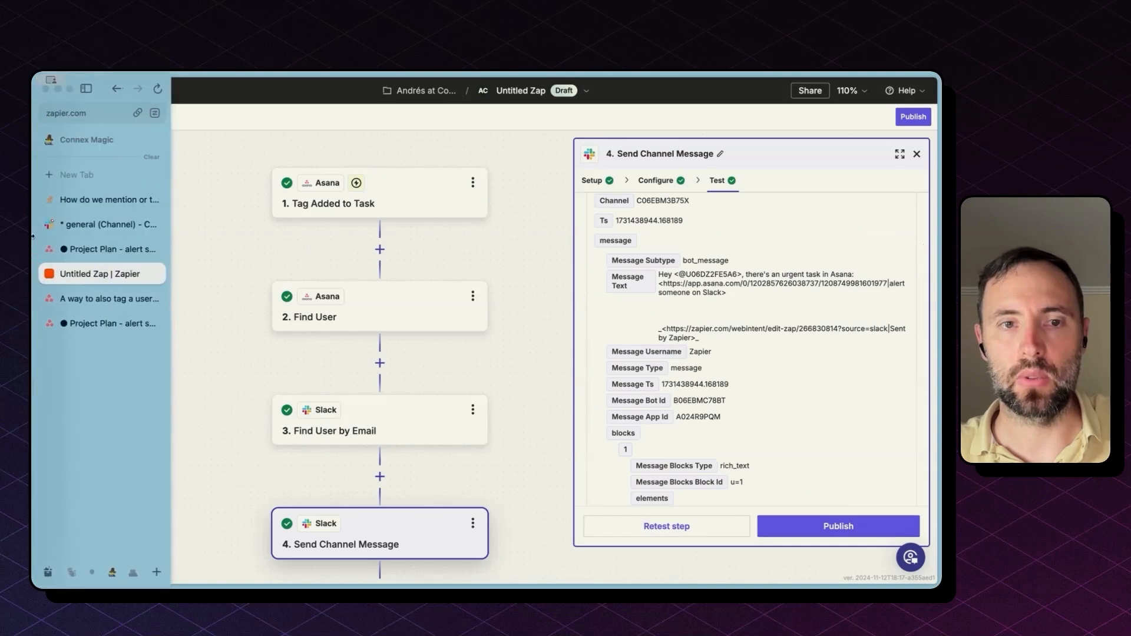
{"action": "left_click", "coordinate": [76, 225]}
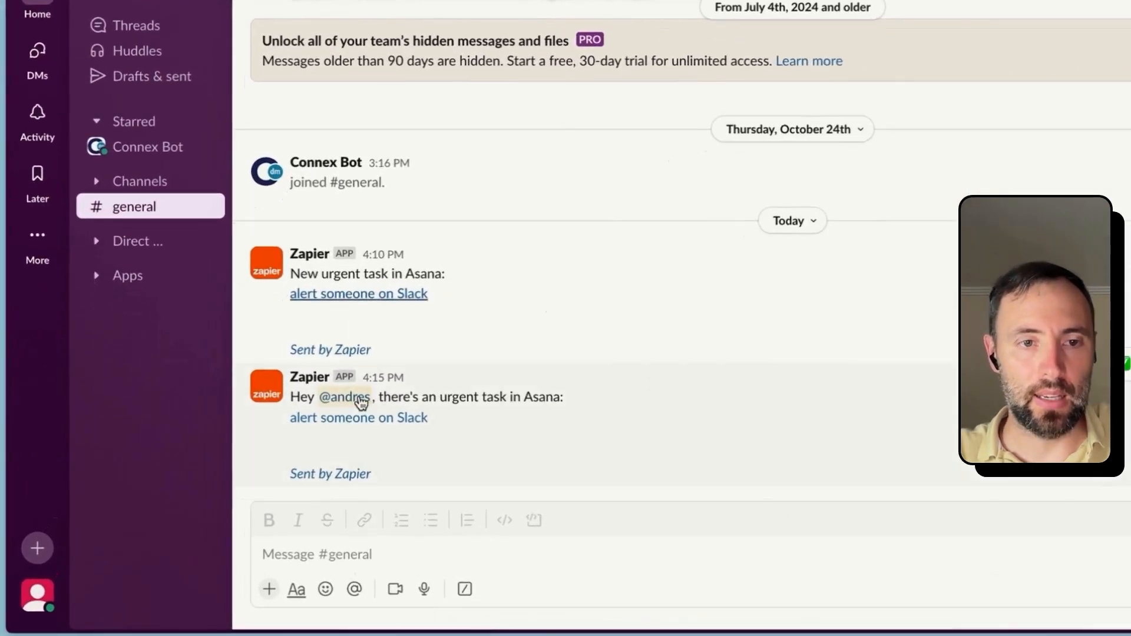
{"action": "mouse_move", "coordinate": [269, 428]}
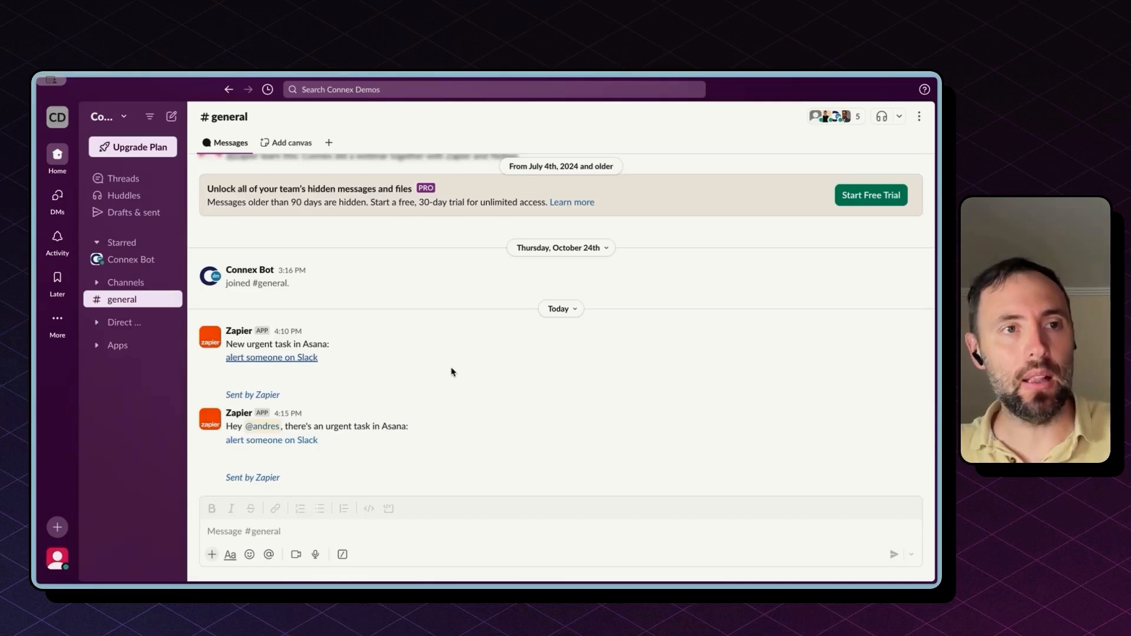
Step: Add a Slack Send Direct Message step after the channel message step
{"action": "mouse_move", "coordinate": [45, 340]}
{"action": "left_click", "coordinate": [88, 272]}
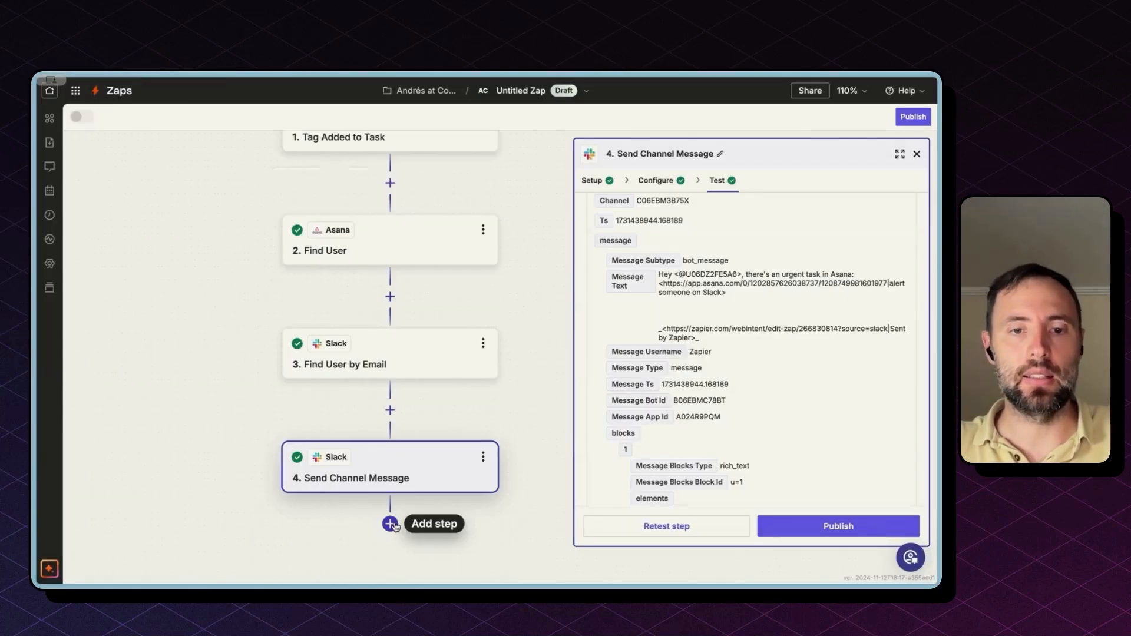
{"action": "left_click", "coordinate": [390, 524]}
{"action": "type", "text": "slack"}
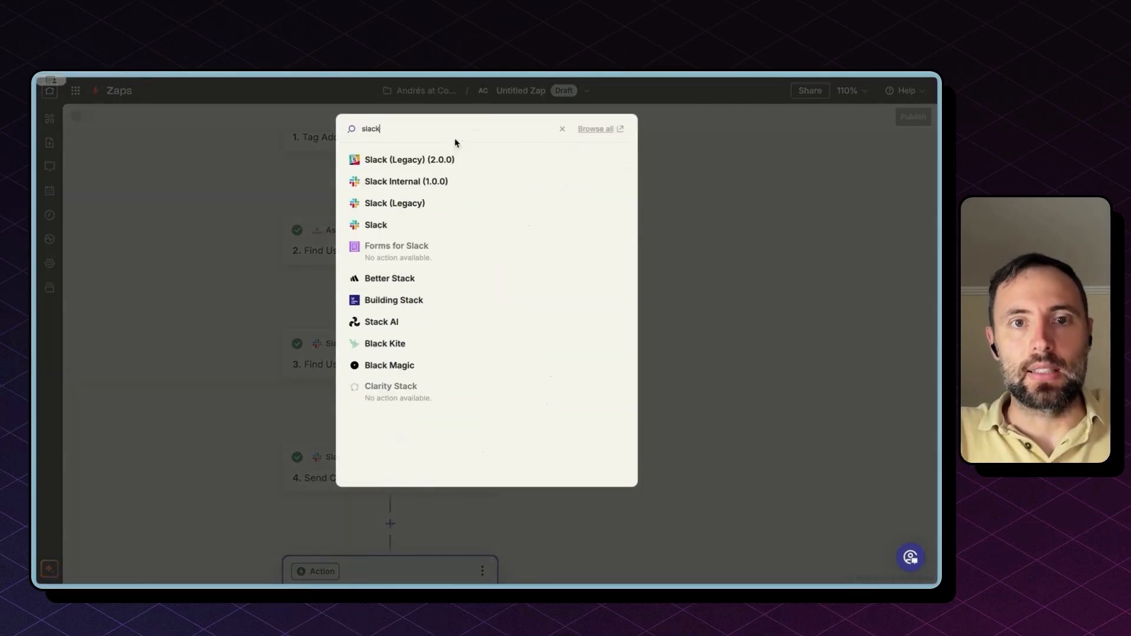
{"action": "left_click", "coordinate": [407, 226]}
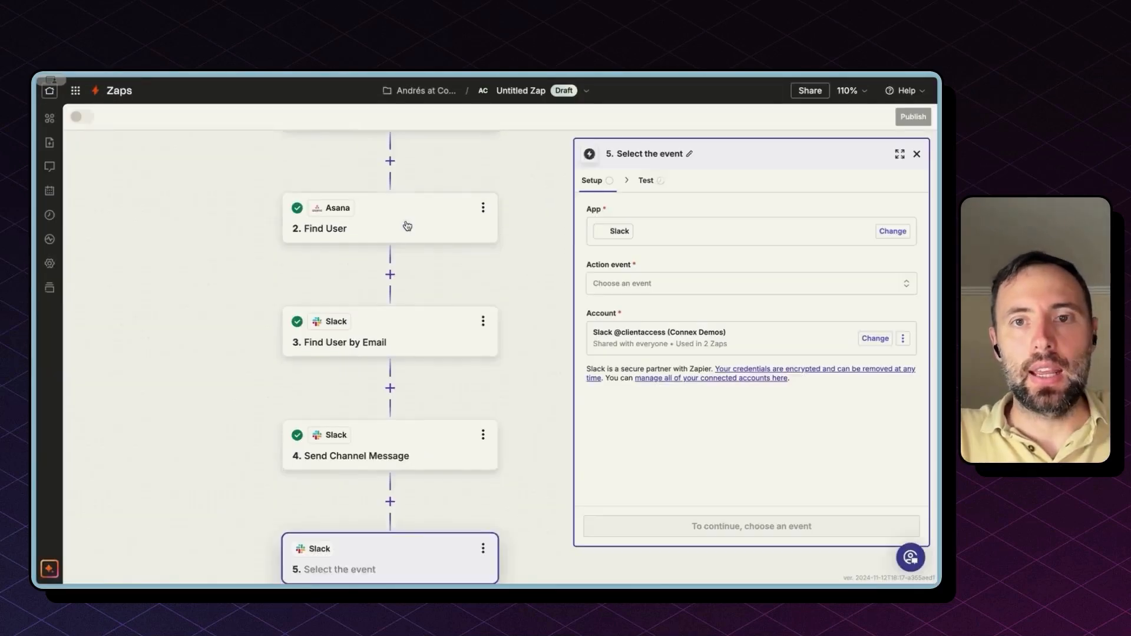
{"action": "left_click", "coordinate": [664, 291]}
{"action": "type", "text": "send"}
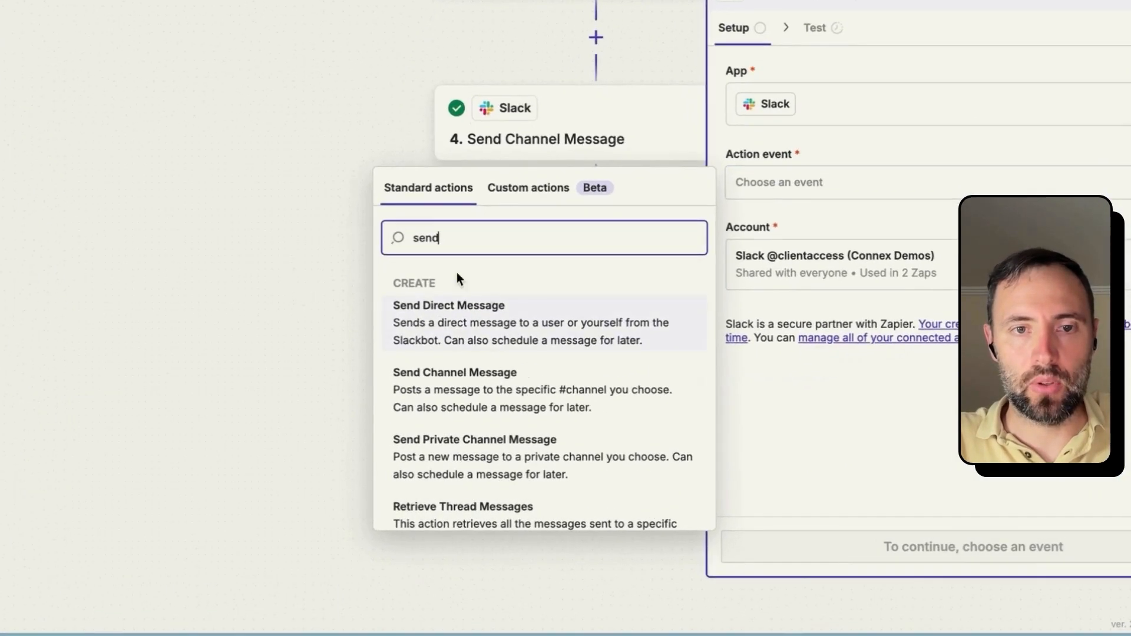
{"action": "left_click", "coordinate": [440, 339]}
{"action": "left_click", "coordinate": [943, 545]}
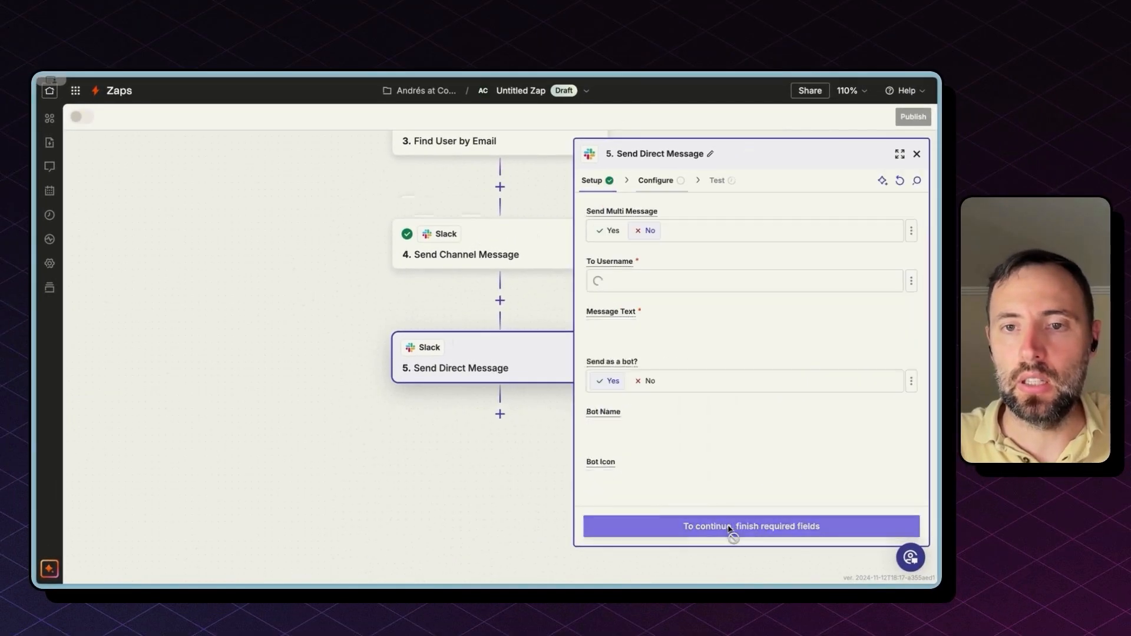
Step: Set the DM recipient to a custom value: the Find User by Email step's ID
{"action": "left_click", "coordinate": [646, 282]}
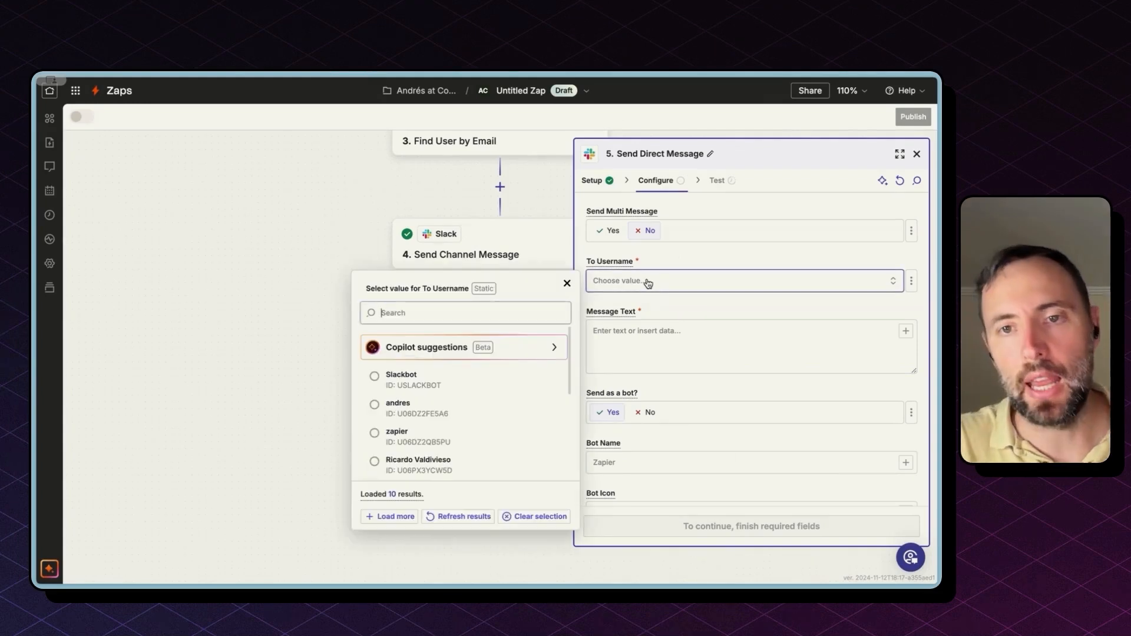
{"action": "left_click", "coordinate": [415, 412]}
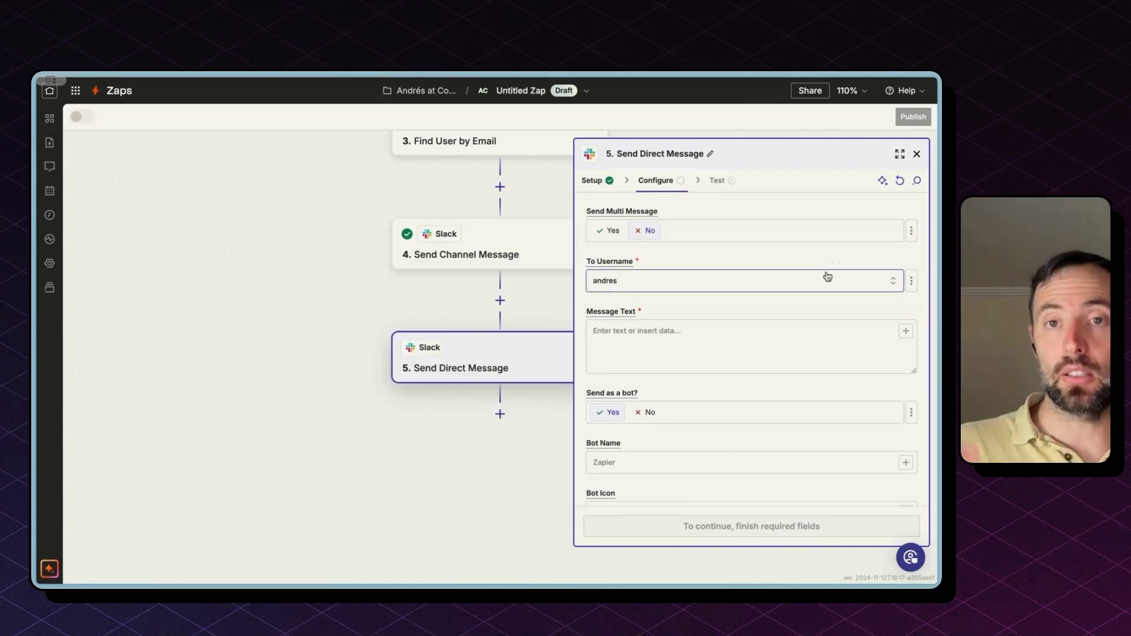
{"action": "left_click", "coordinate": [912, 283]}
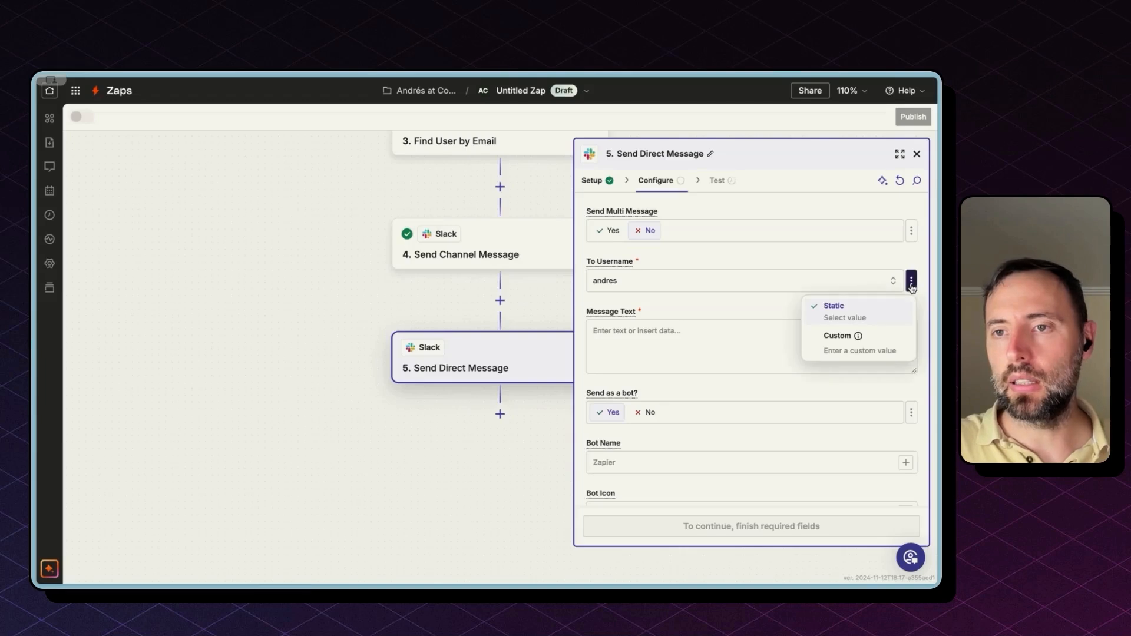
{"action": "left_click", "coordinate": [867, 345]}
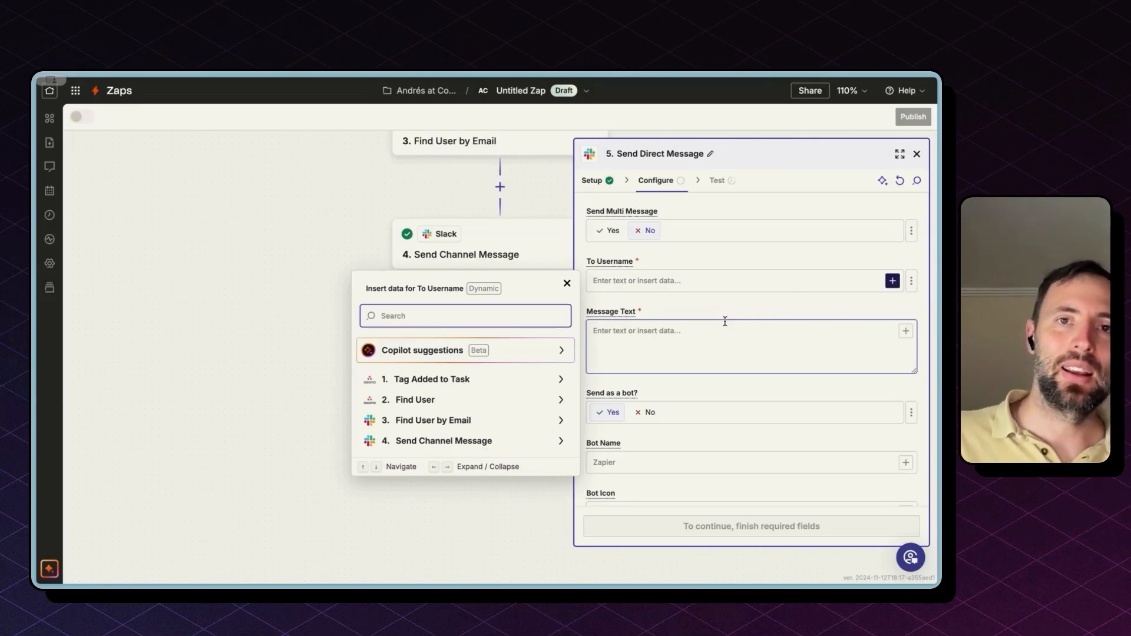
{"action": "left_click", "coordinate": [618, 260]}
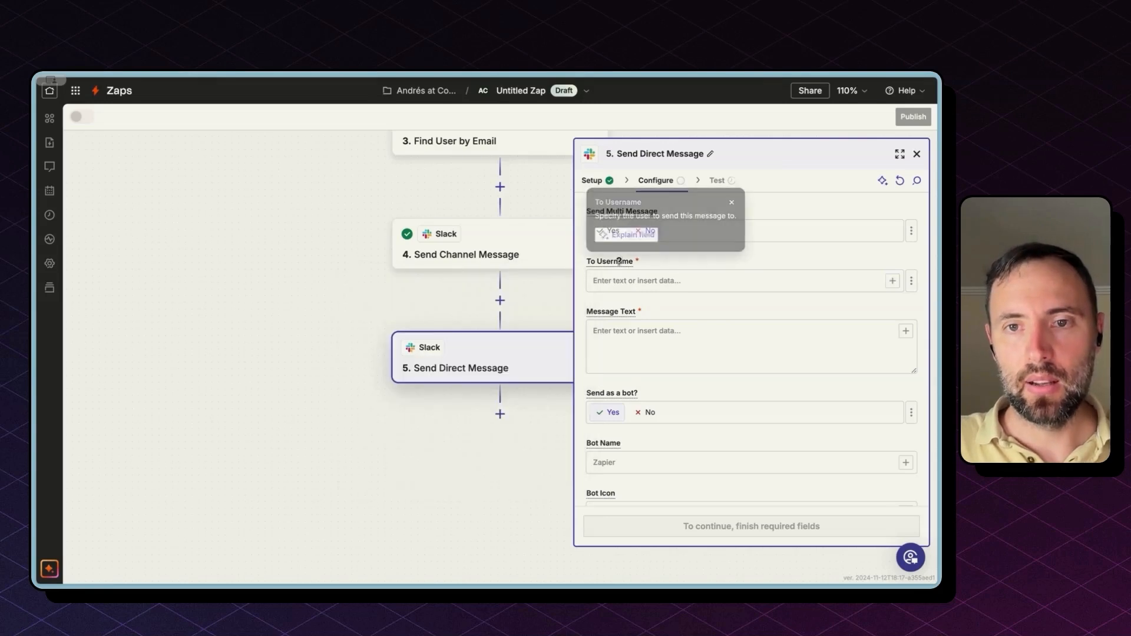
{"action": "left_click", "coordinate": [893, 280]}
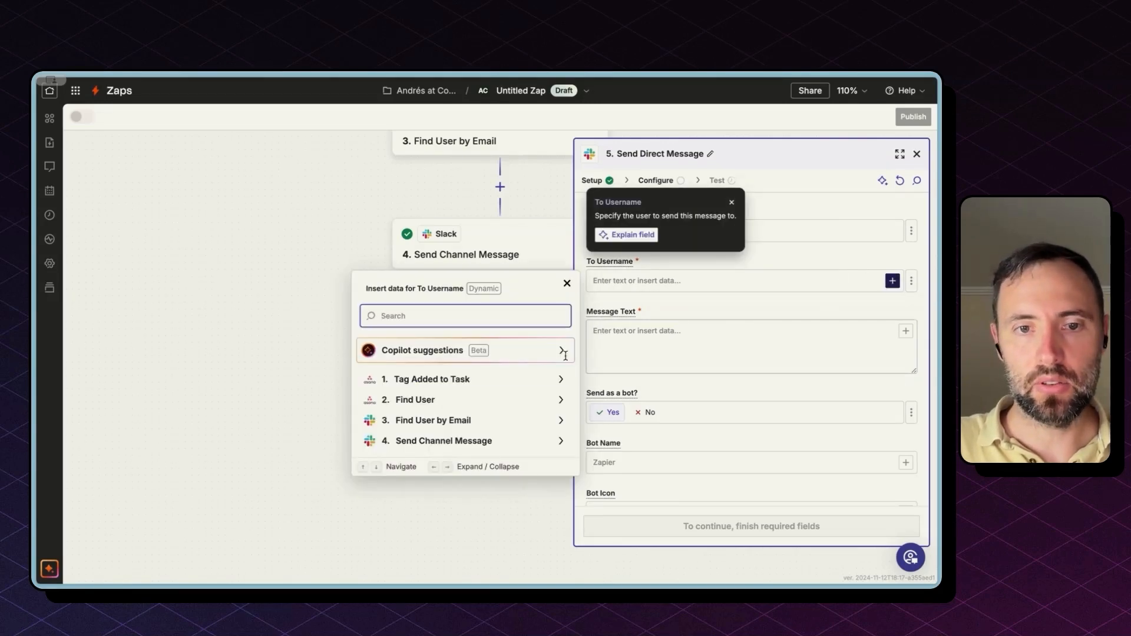
{"action": "left_click", "coordinate": [445, 420]}
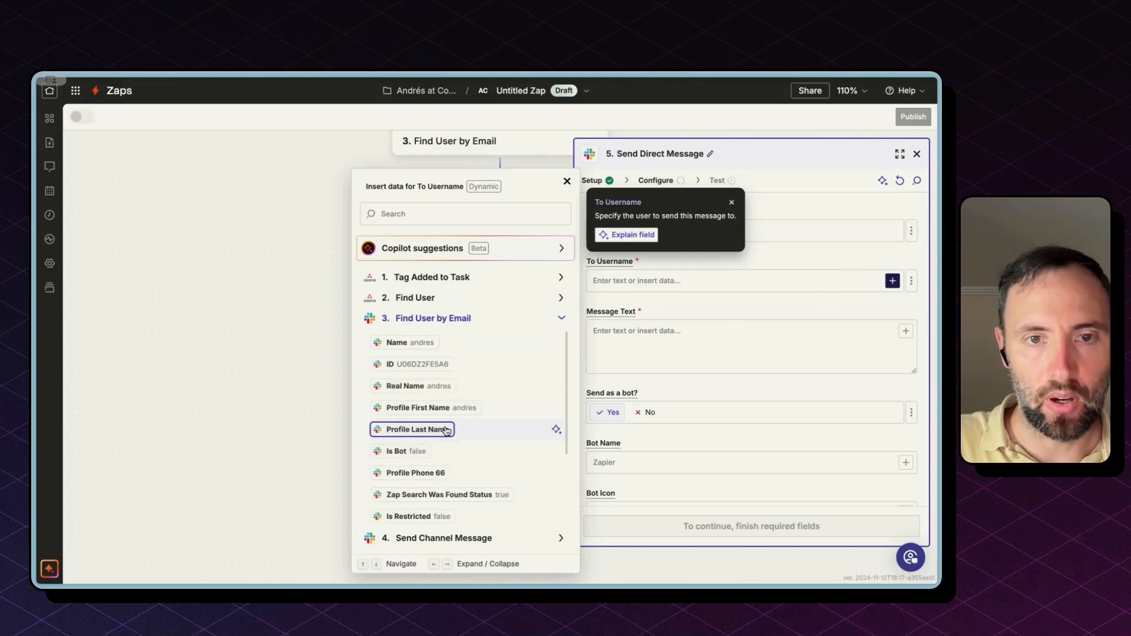
{"action": "left_click", "coordinate": [441, 370]}
Step: Copy the channel message text into the direct message's text field
{"action": "left_click", "coordinate": [629, 336]}
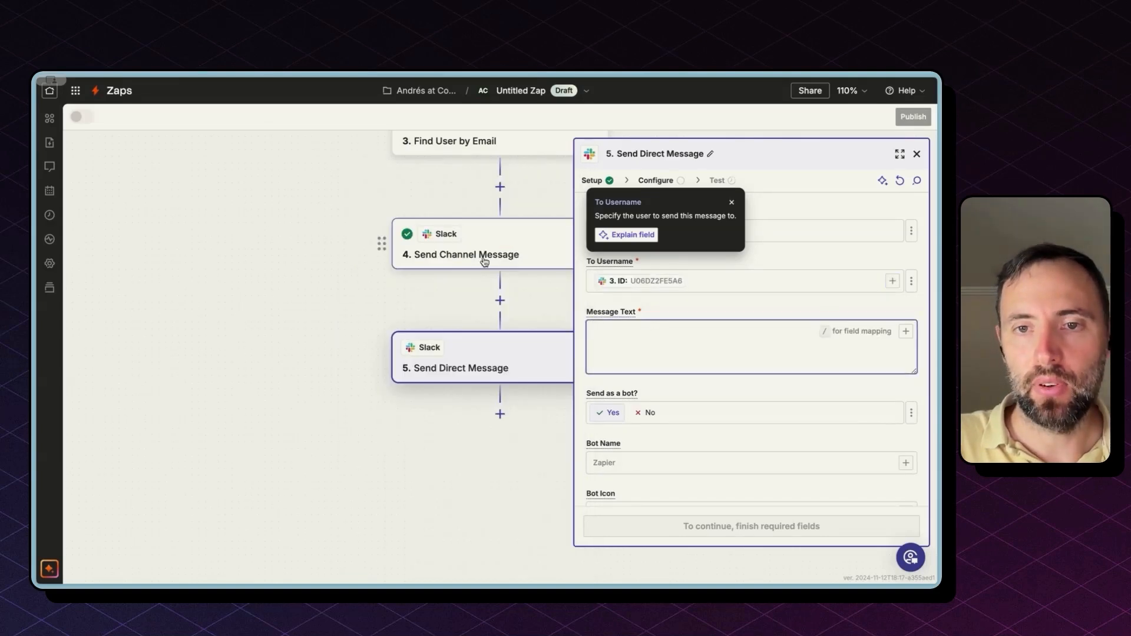
{"action": "left_click", "coordinate": [484, 262]}
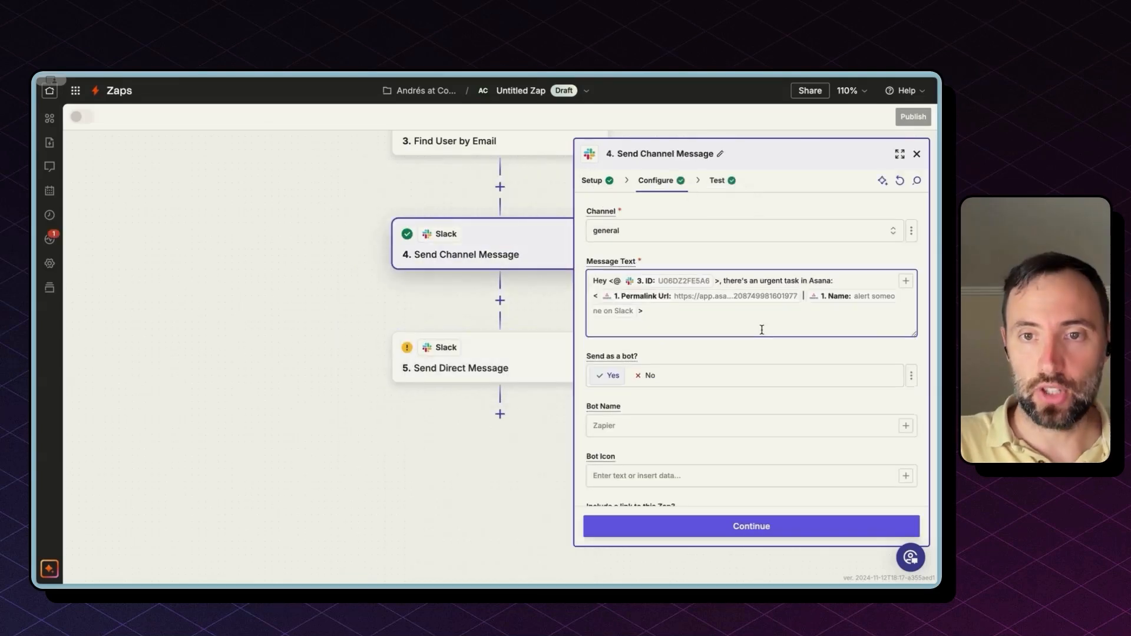
{"action": "left_click", "coordinate": [762, 329]}
{"action": "key", "text": "ctrl+a"}
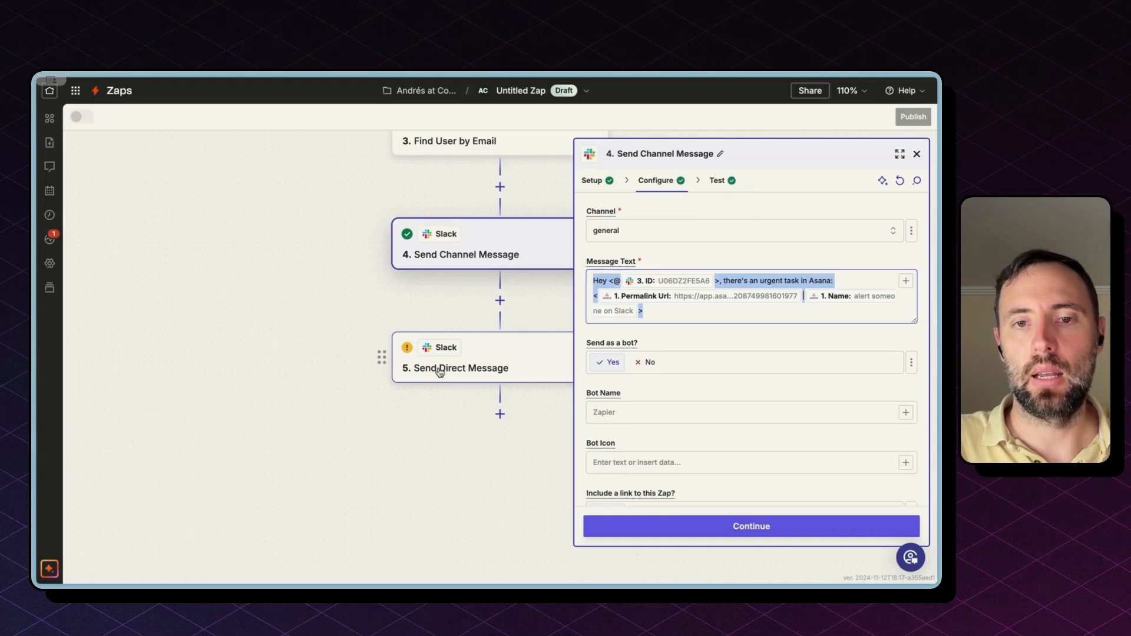
{"action": "left_click", "coordinate": [436, 371]}
{"action": "left_click", "coordinate": [636, 348]}
{"action": "key", "text": "ctrl+v"}
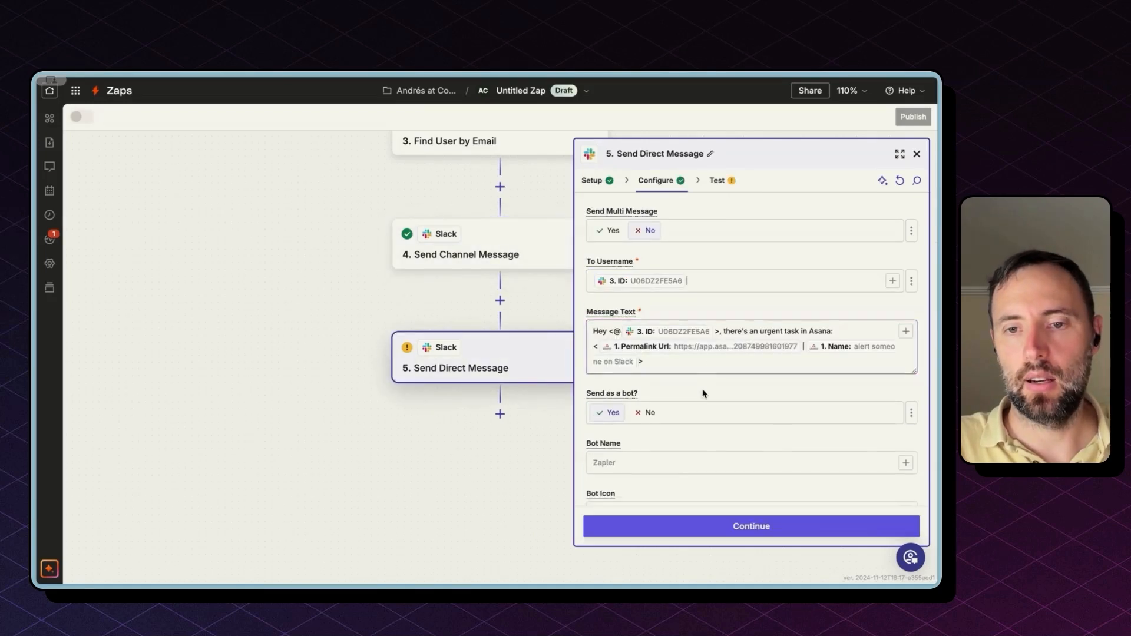
Step: Test the Send Direct Message step, then switch to Slack's #general channel
{"action": "scroll", "coordinate": [703, 394], "scroll_direction": "down", "scroll_amount": 2}
{"action": "left_click", "coordinate": [729, 526]}
{"action": "scroll", "coordinate": [737, 526], "scroll_direction": "down", "scroll_amount": 2}
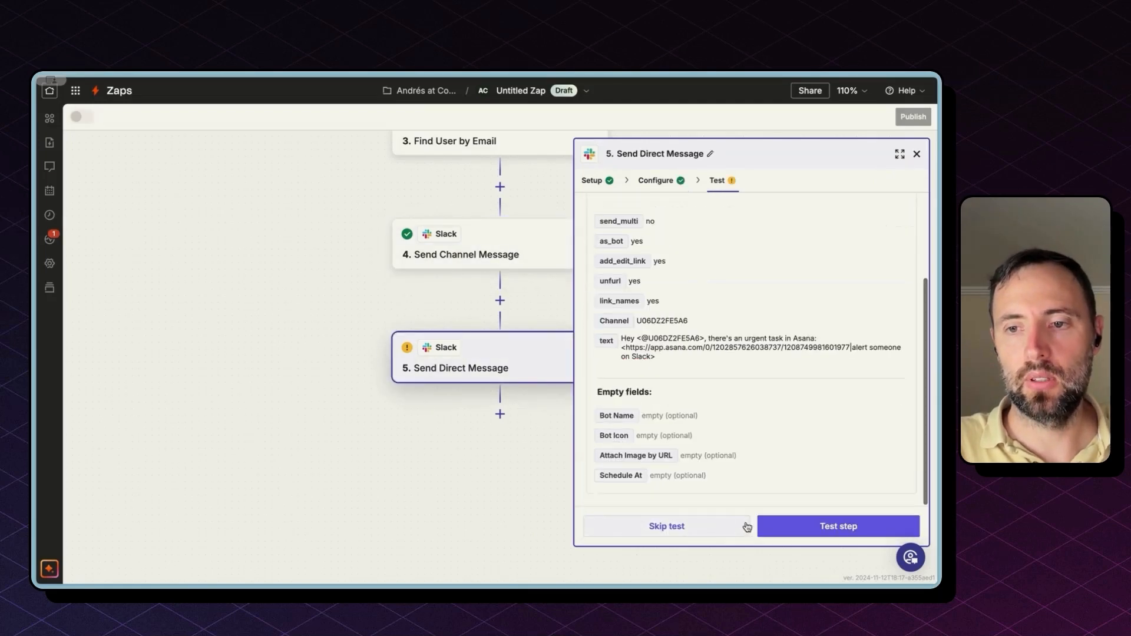
{"action": "left_click", "coordinate": [789, 526]}
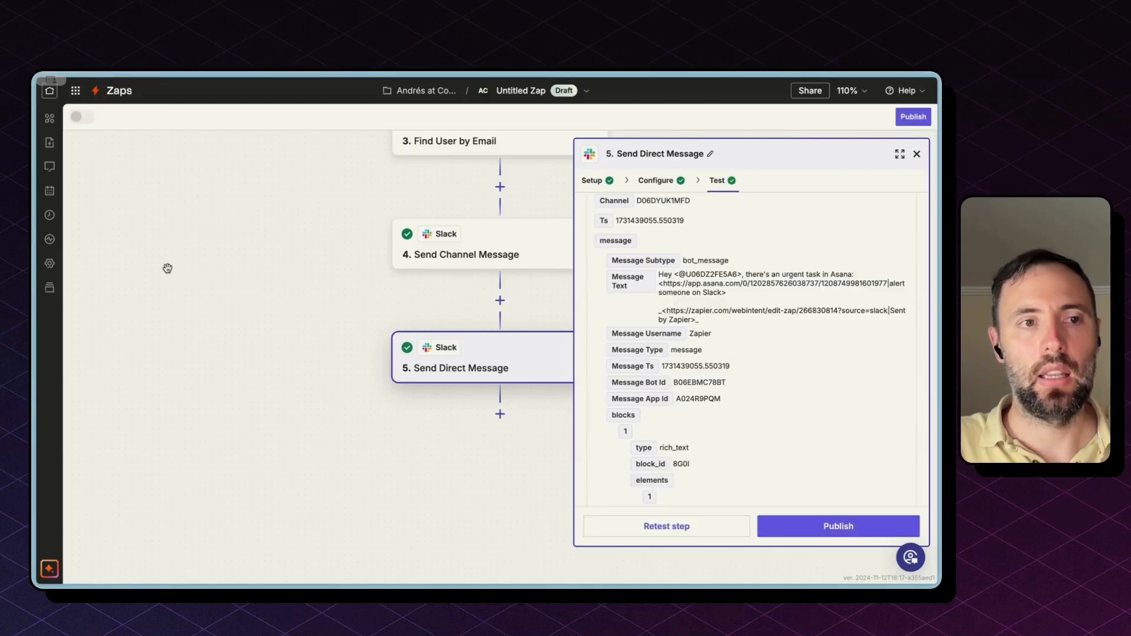
{"action": "mouse_move", "coordinate": [35, 235]}
{"action": "left_click", "coordinate": [77, 226]}
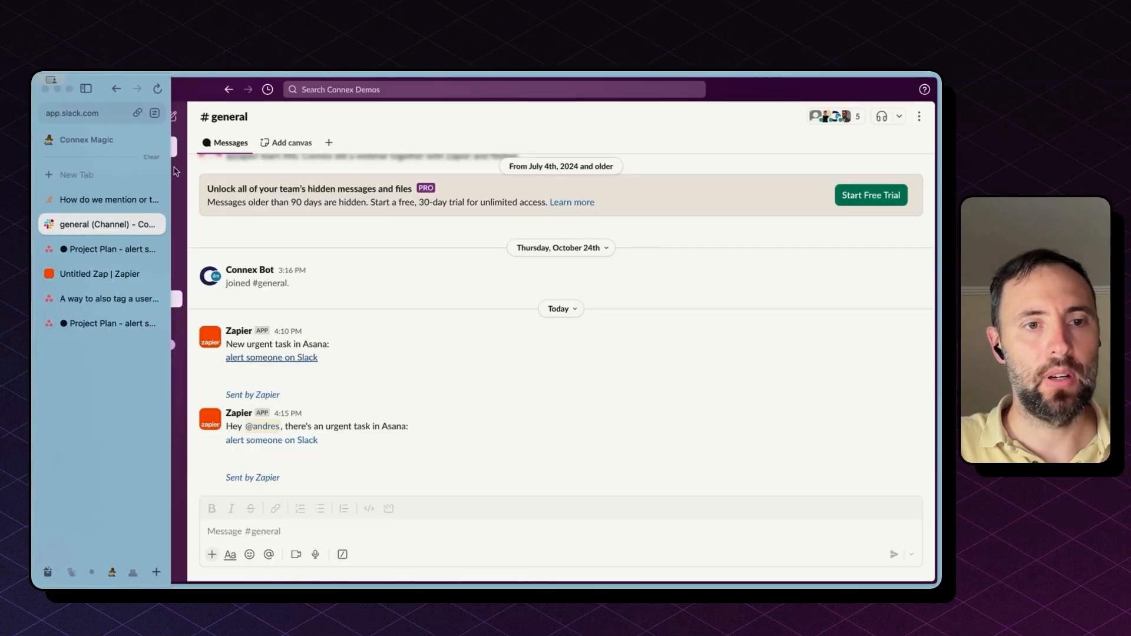
Step: Open Slackbot under Apps and highlight the Zapier DM's urgent task line
{"action": "left_click", "coordinate": [120, 346]}
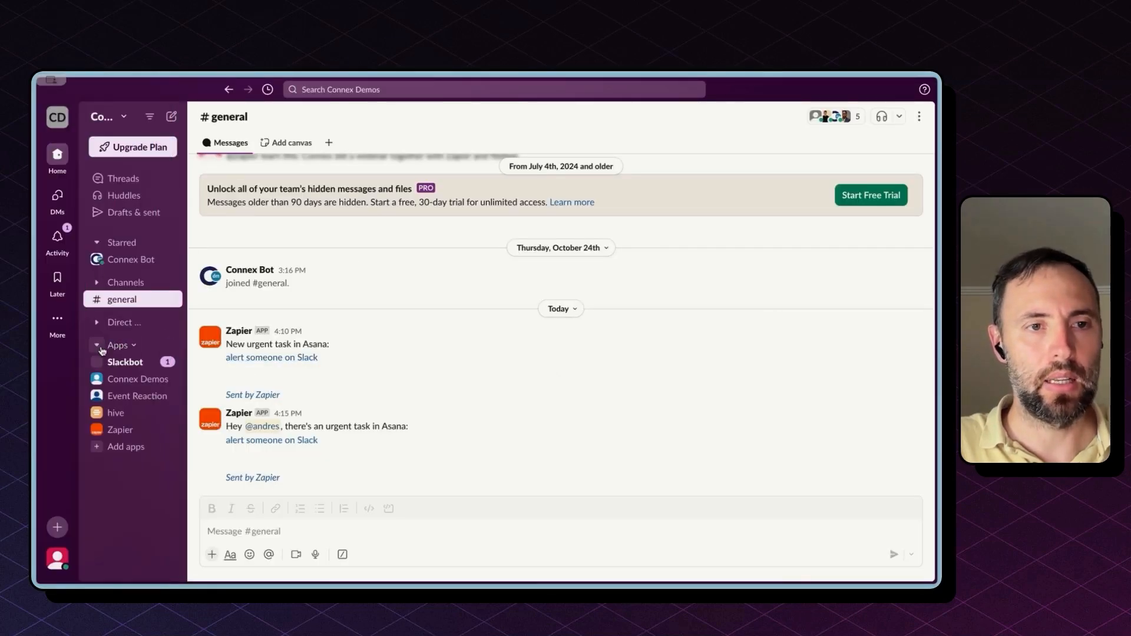
{"action": "left_click", "coordinate": [126, 363]}
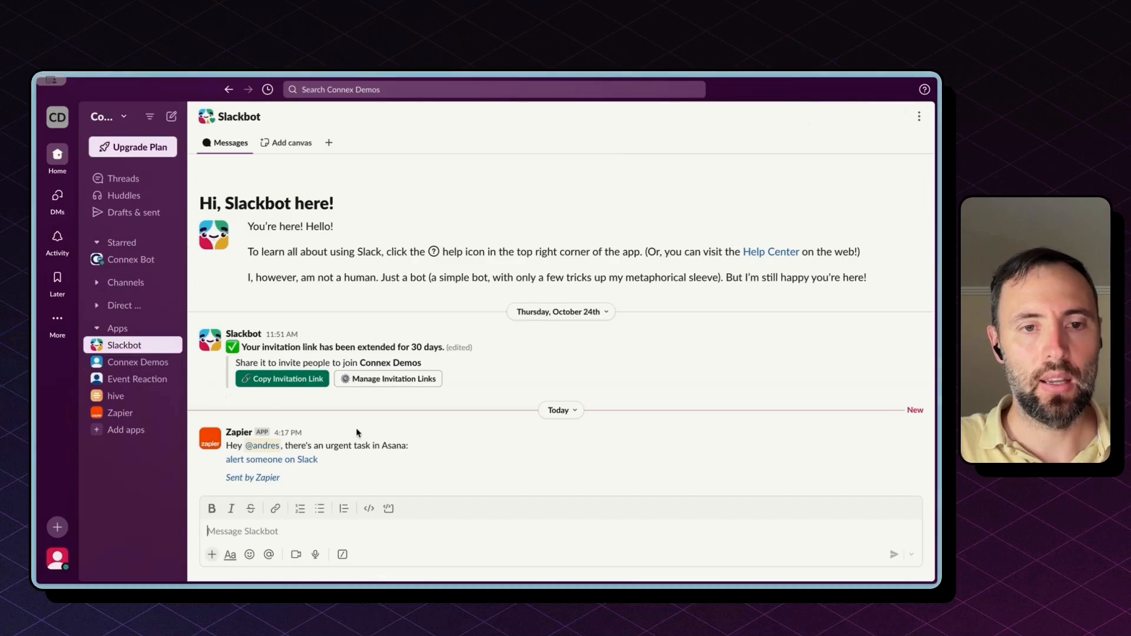
{"action": "triple_click", "coordinate": [376, 444]}
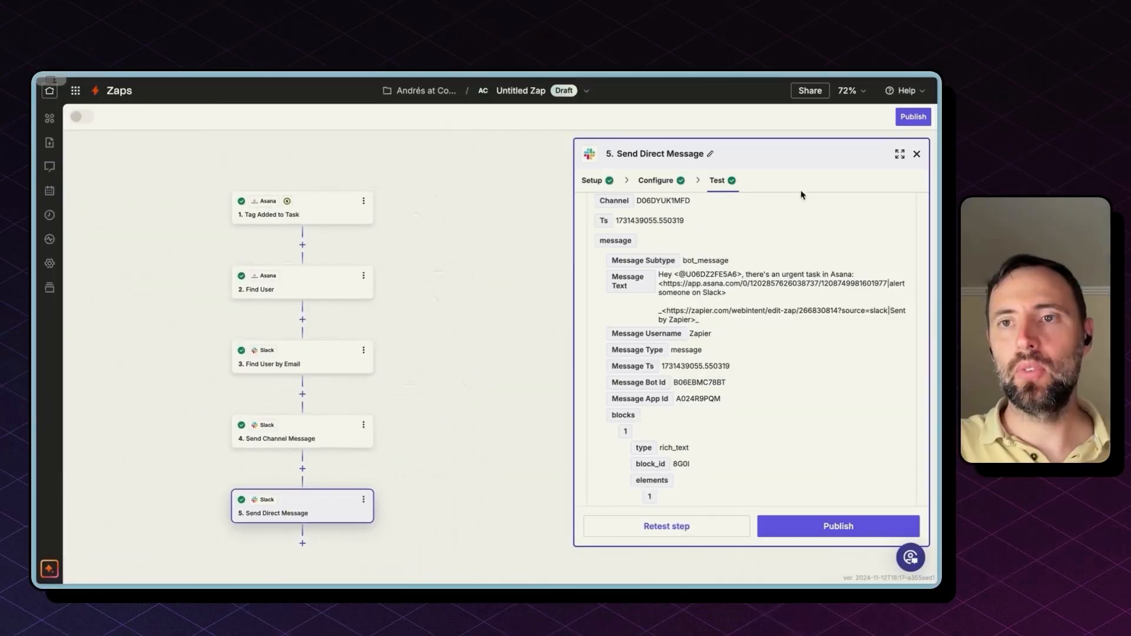
Step: Publish the five-step Zap as version v1, then reopen it as a new draft
{"action": "left_click", "coordinate": [827, 532]}
{"action": "left_click", "coordinate": [827, 532]}
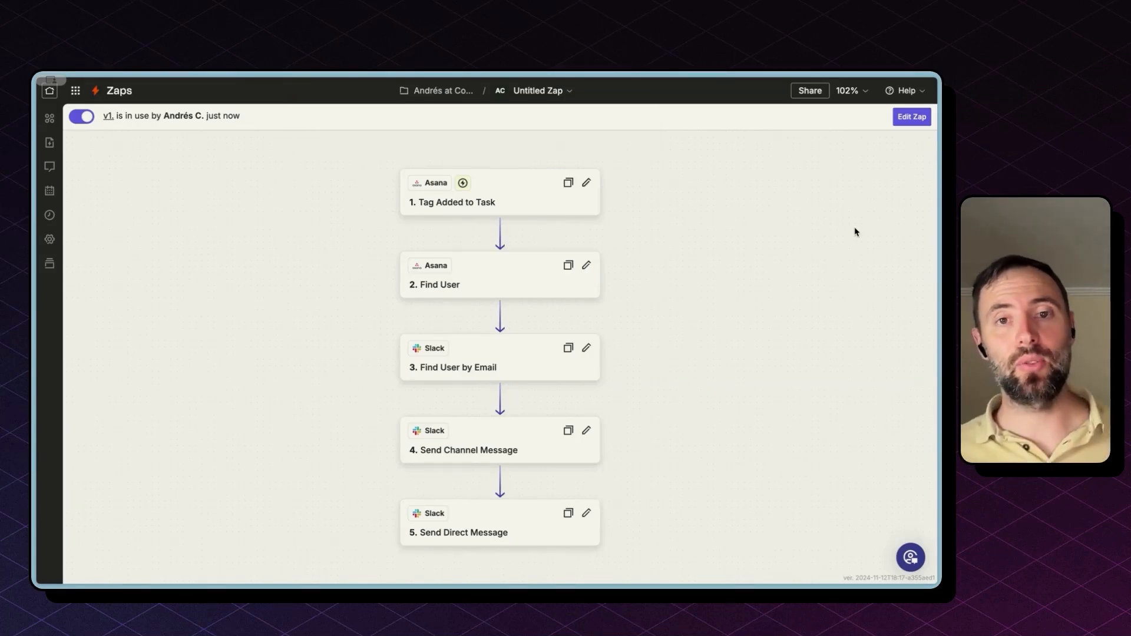
{"action": "left_click", "coordinate": [922, 122]}
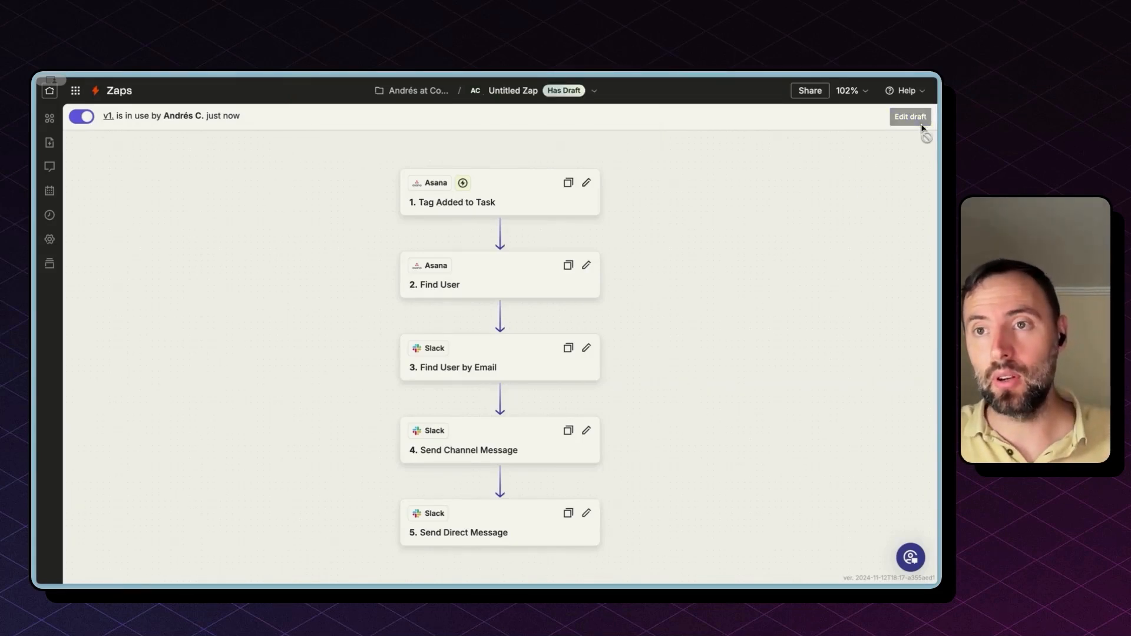
Step: Add a sixth step after Send Direct Message using Microsoft Teams
{"action": "left_click", "coordinate": [500, 541]}
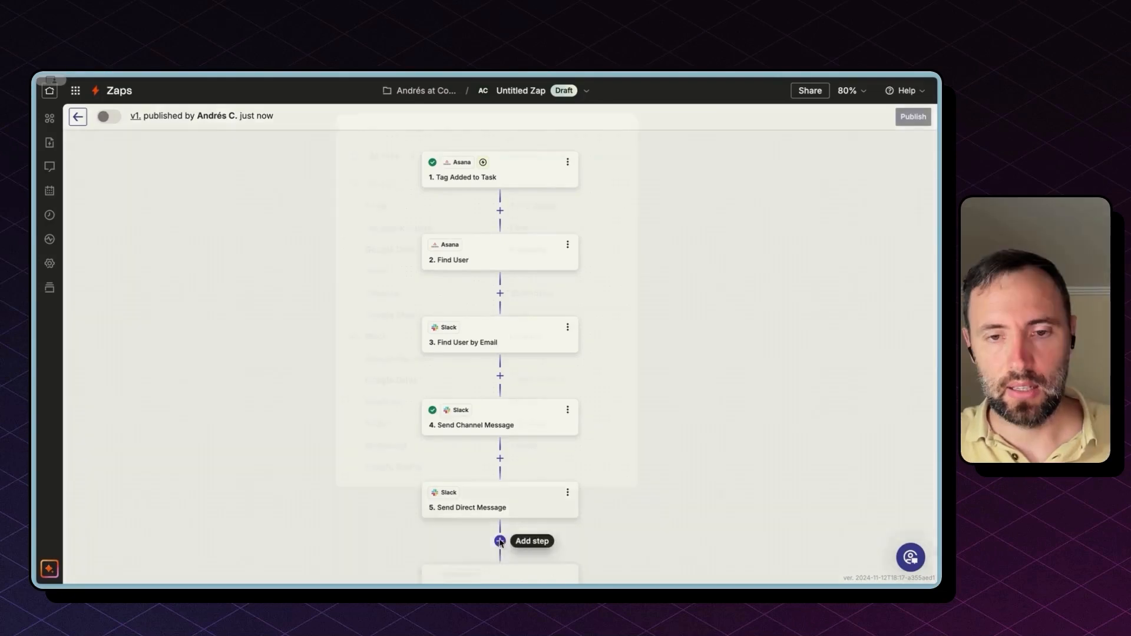
{"action": "type", "text": "sms"}
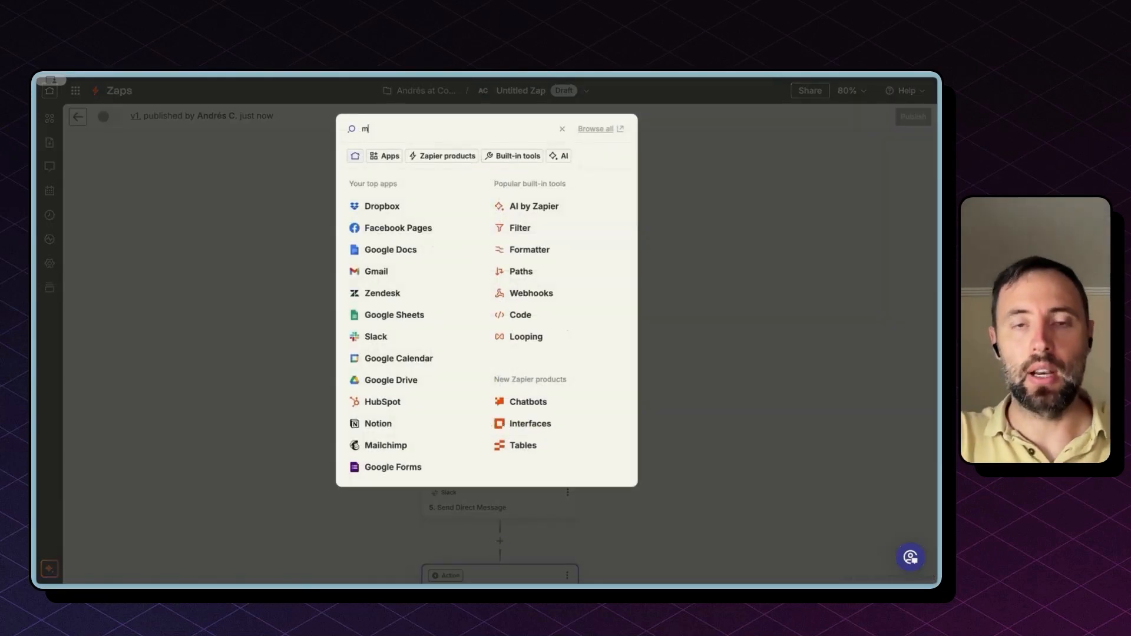
{"action": "type", "text": "teams"}
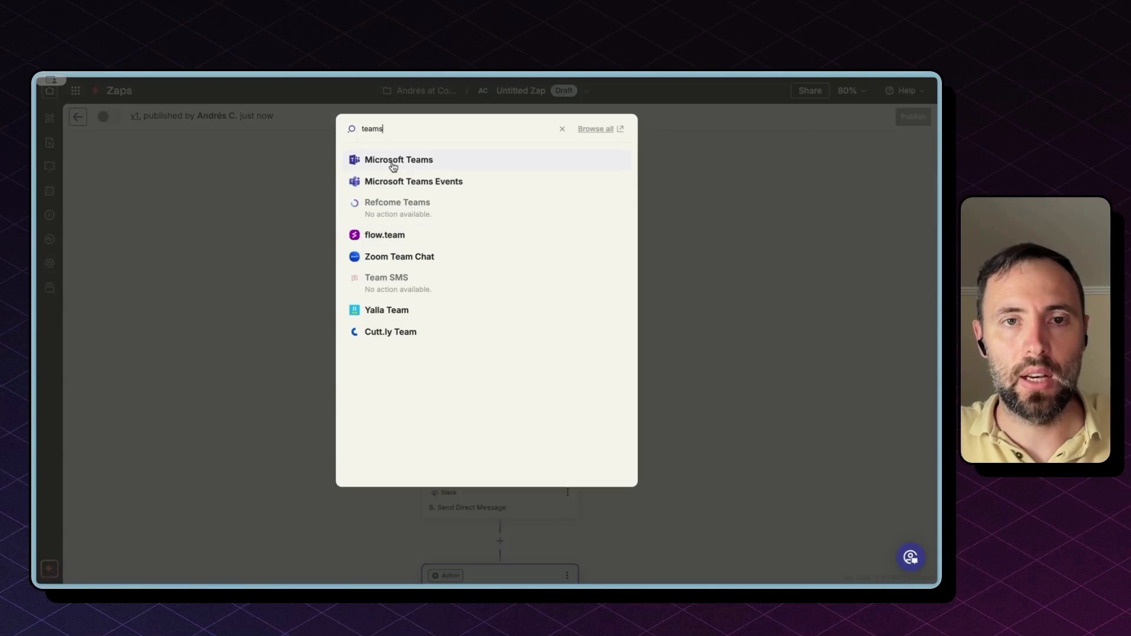
{"action": "left_click", "coordinate": [392, 166]}
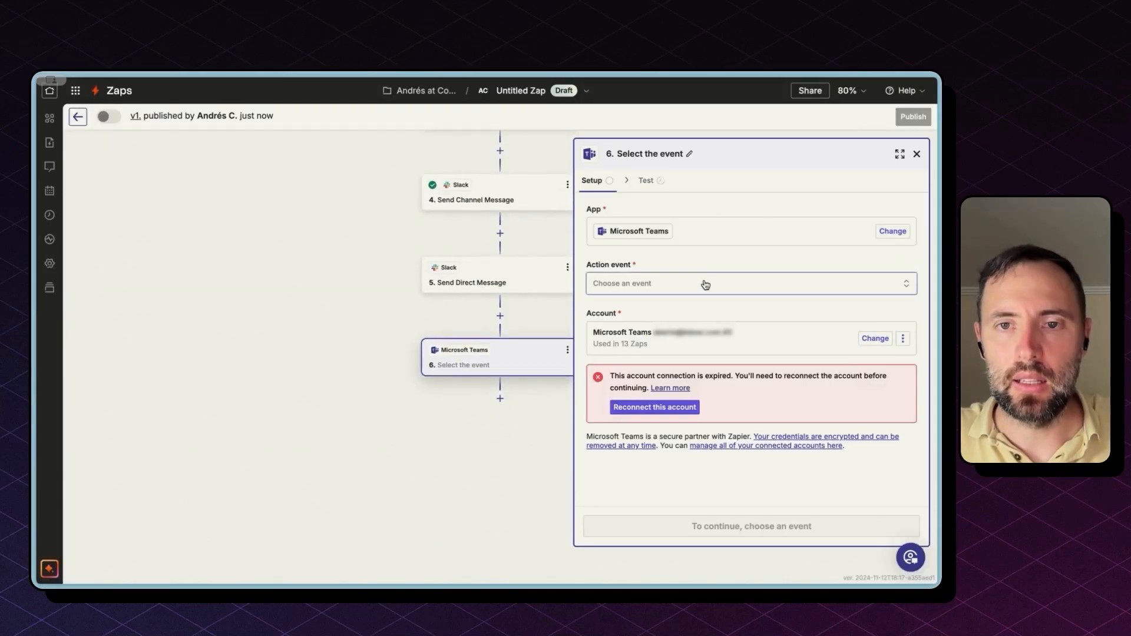
Step: Browse the Microsoft Teams action events, then start a web search for 'ms teams zapier tag user'
{"action": "left_click", "coordinate": [704, 284]}
{"action": "scroll", "coordinate": [429, 448], "scroll_direction": "down", "scroll_amount": 3}
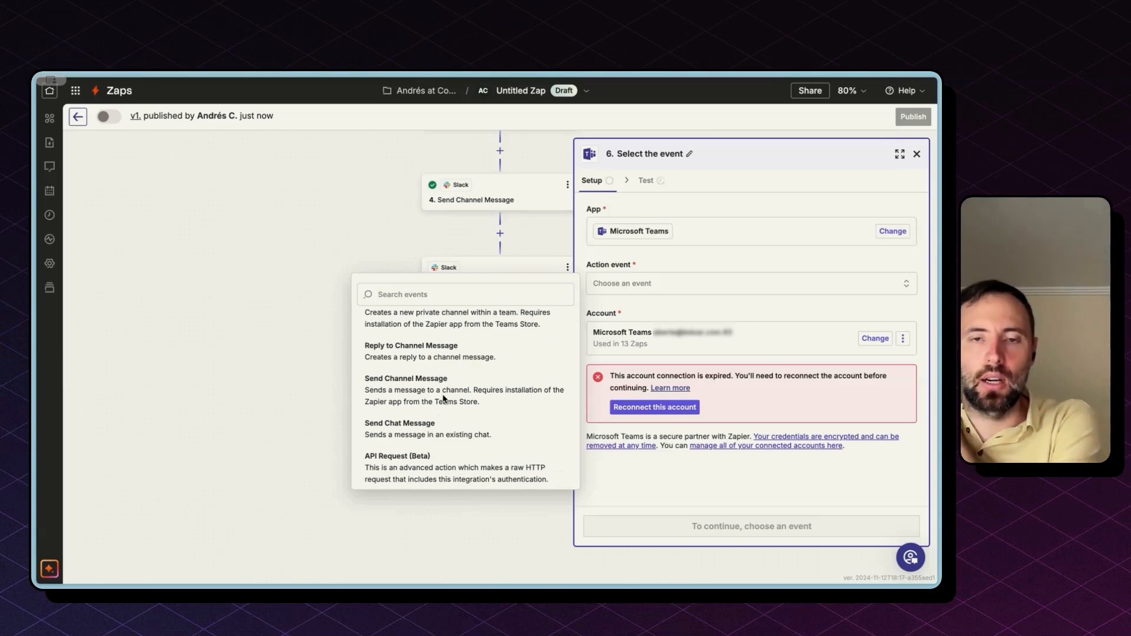
{"action": "scroll", "coordinate": [432, 415], "scroll_direction": "down", "scroll_amount": 1}
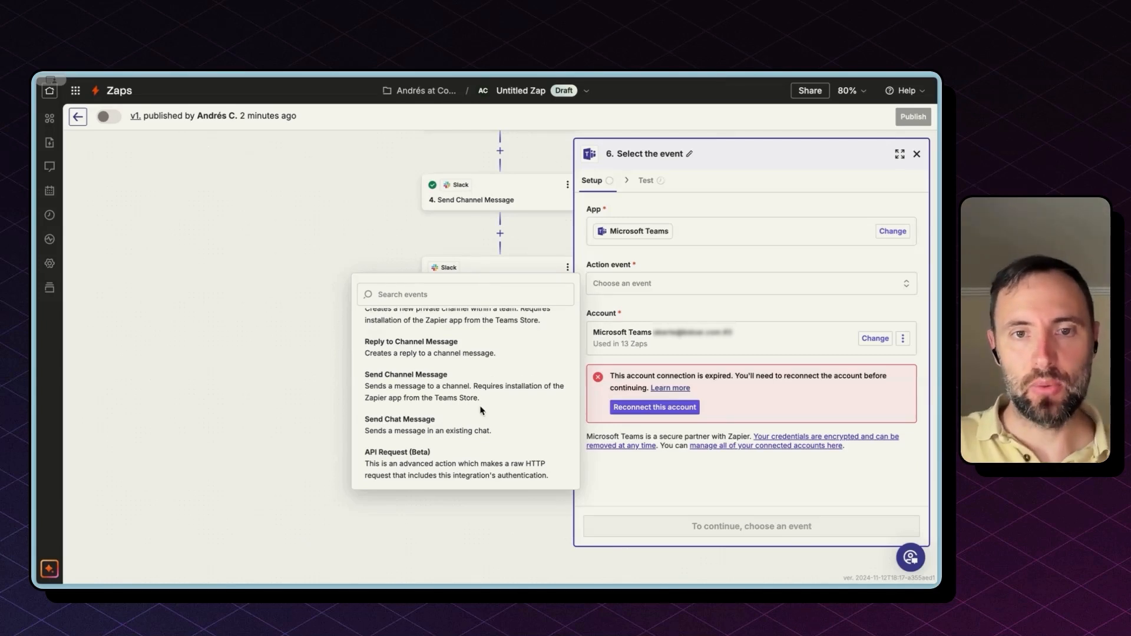
{"action": "scroll", "coordinate": [482, 409], "scroll_direction": "up", "scroll_amount": 3}
{"action": "scroll", "coordinate": [483, 409], "scroll_direction": "down", "scroll_amount": 3}
{"action": "scroll", "coordinate": [482, 409], "scroll_direction": "down", "scroll_amount": 2}
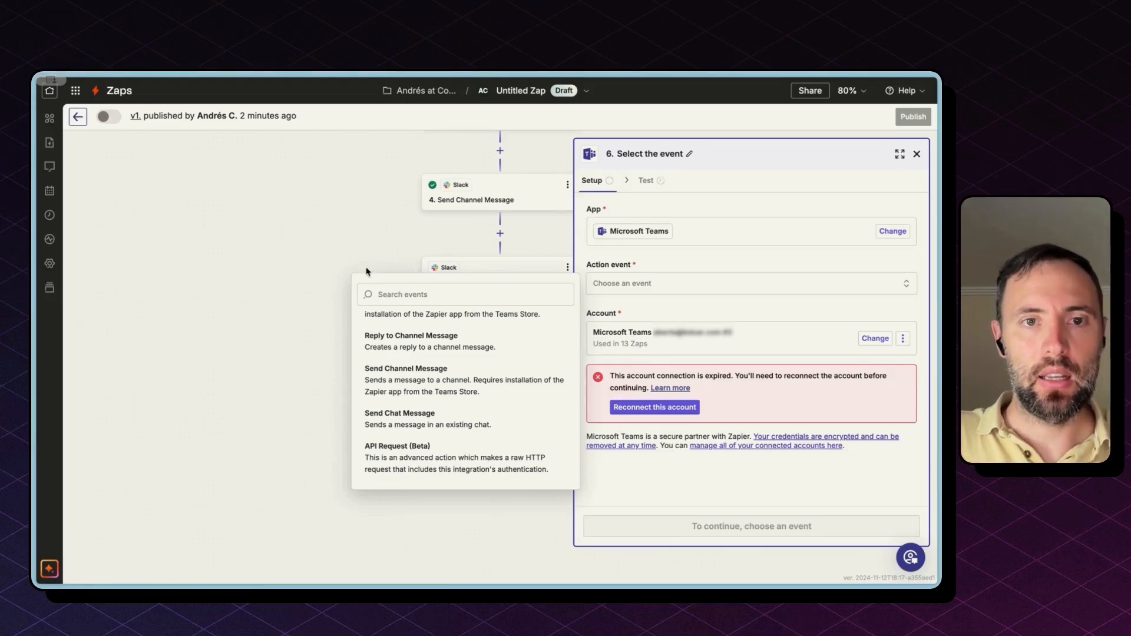
{"action": "key", "text": "super+t"}
{"action": "type", "text": "ms"}
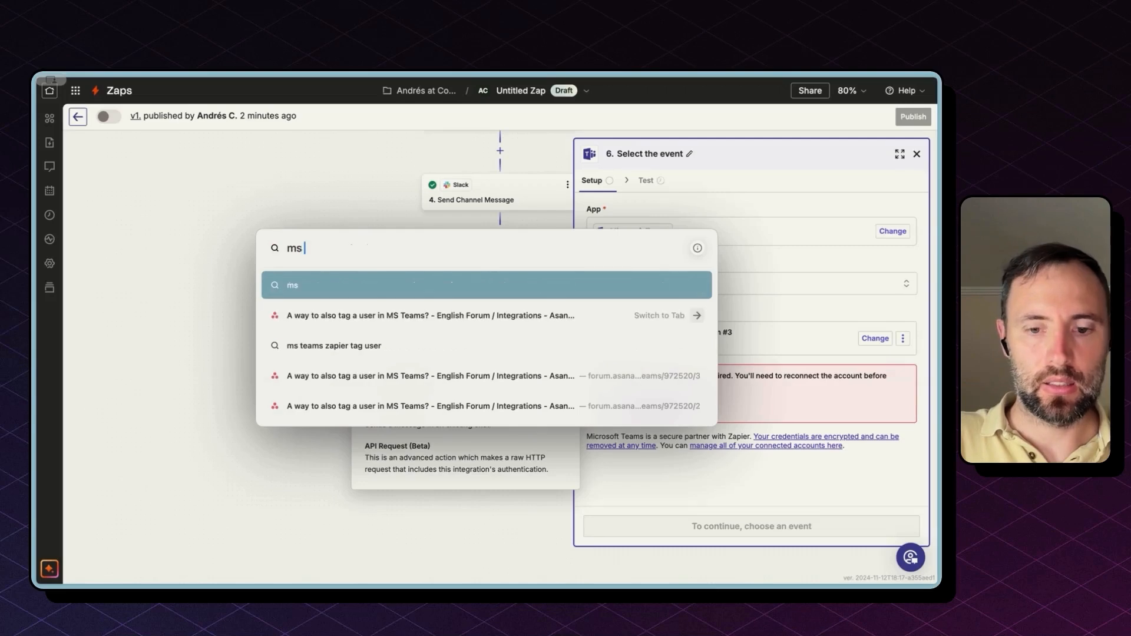
{"action": "type", "text": " teams zapi"}
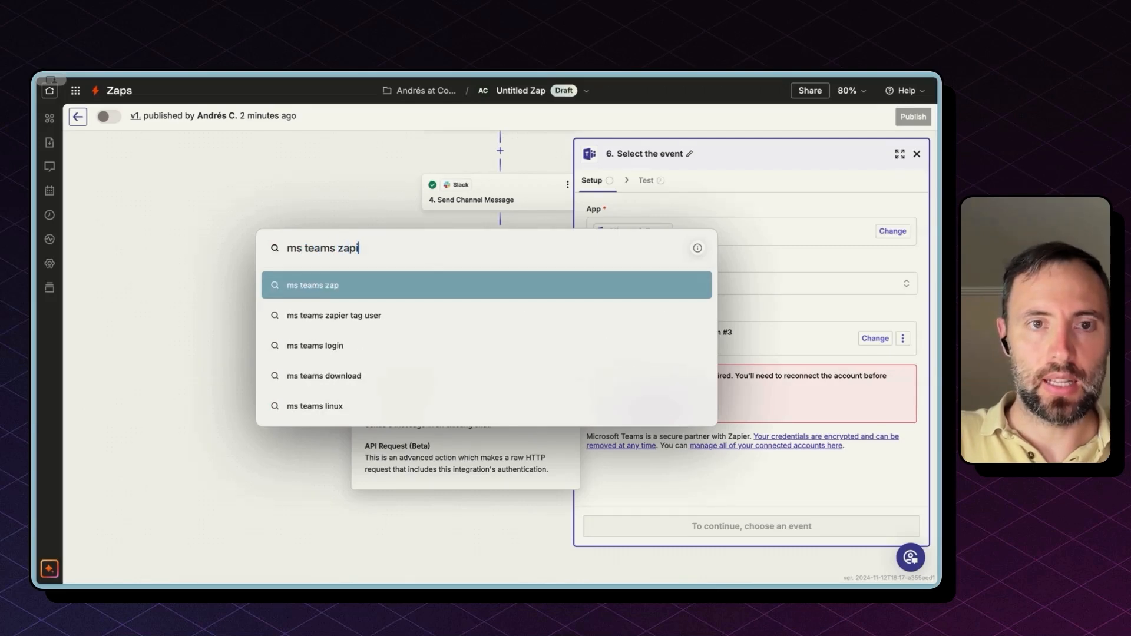
{"action": "type", "text": "er tag user"}
Step: Run the search and read the Zapier Community thread 'Tagging Users on Teams Chats Using Zapier'
{"action": "key", "text": "Return"}
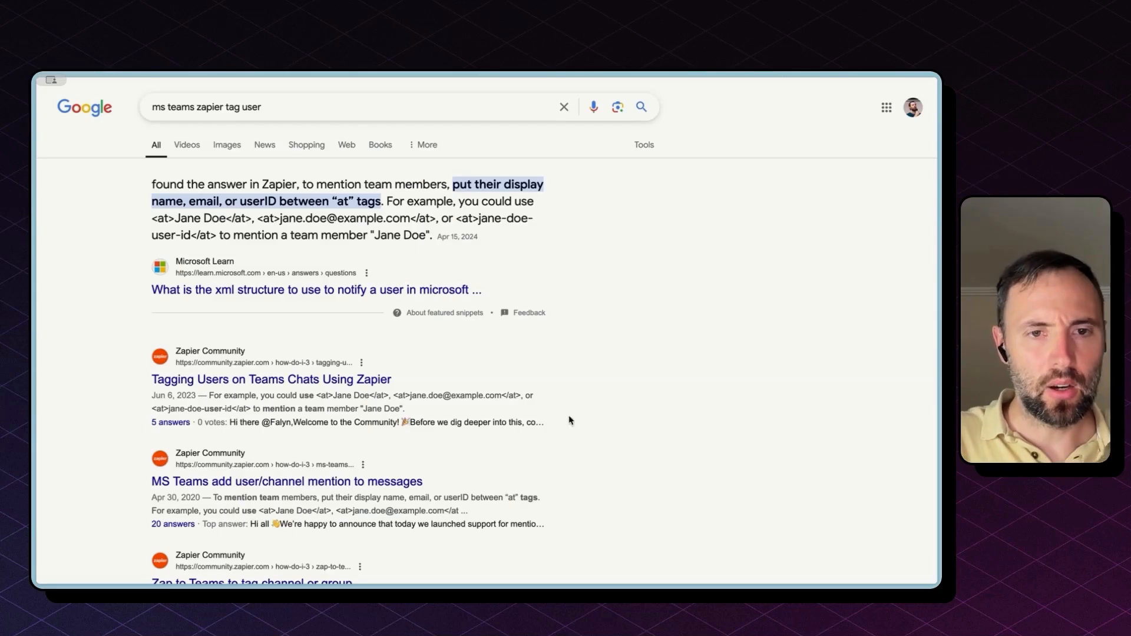
{"action": "left_click", "coordinate": [339, 380]}
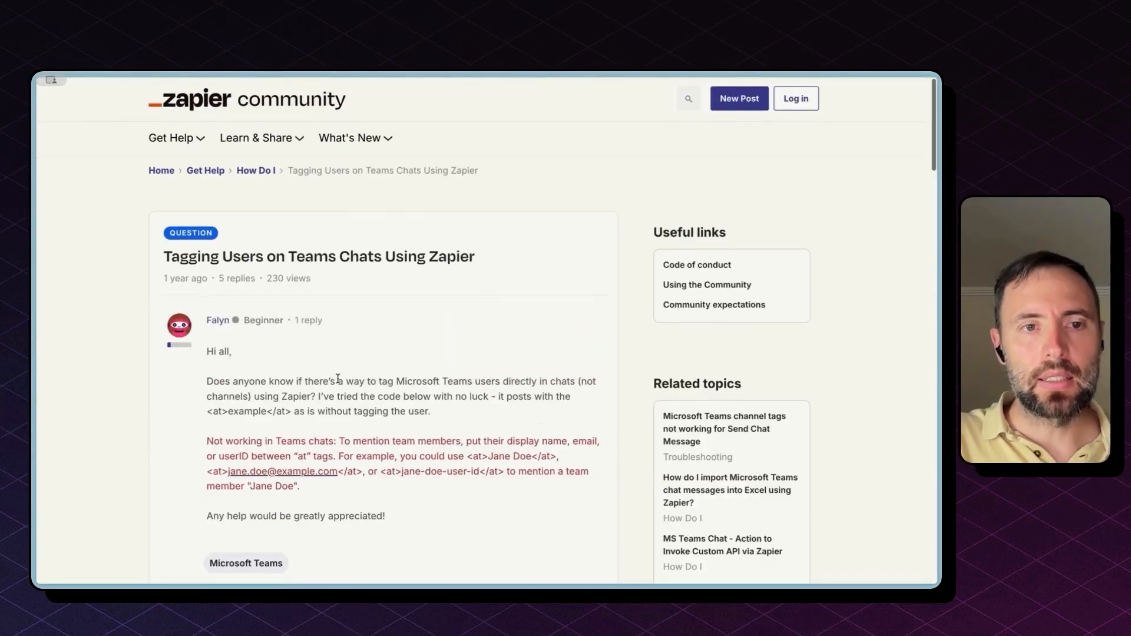
{"action": "scroll", "coordinate": [338, 379], "scroll_direction": "down", "scroll_amount": 2}
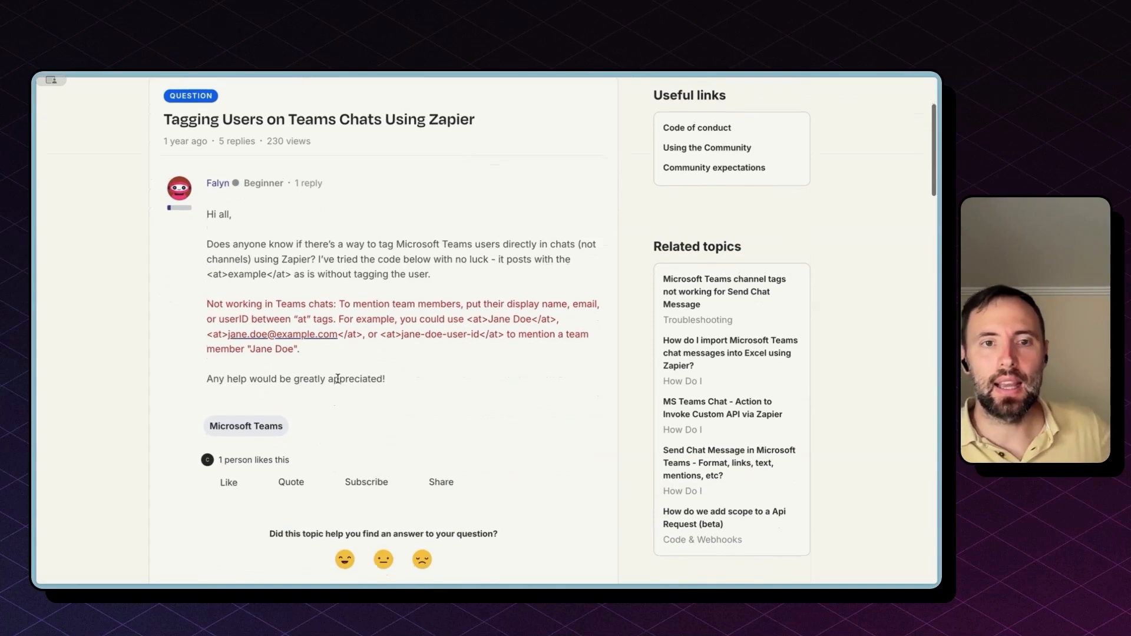
{"action": "double_click", "coordinate": [254, 274]}
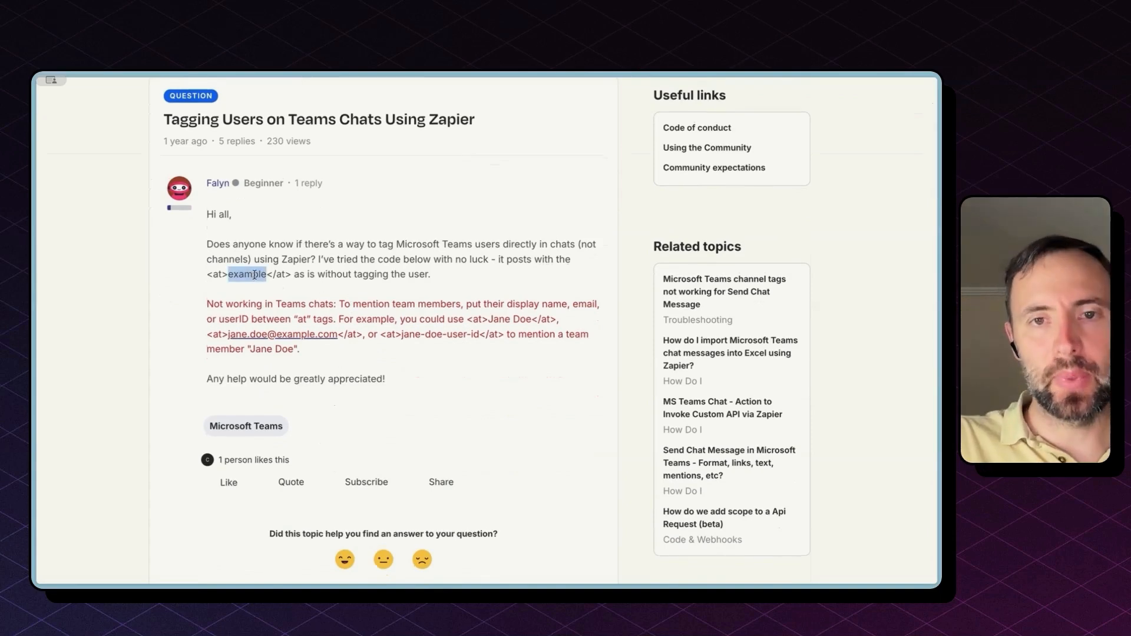
{"action": "scroll", "coordinate": [417, 314], "scroll_direction": "left", "scroll_amount": 5}
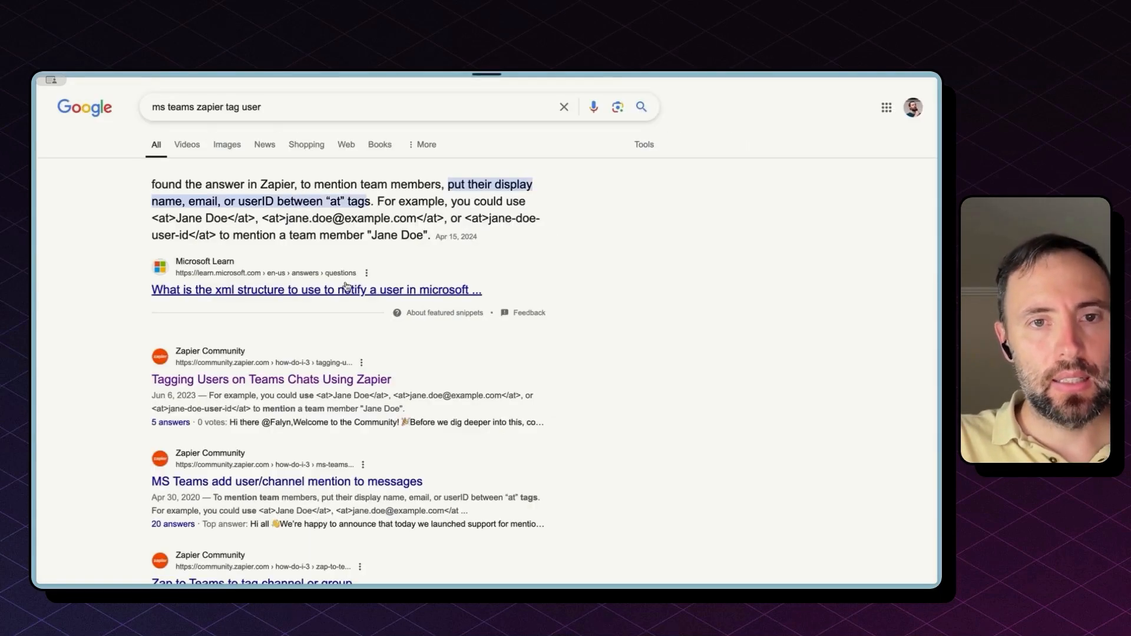
Step: Open the Microsoft Learn answer and highlight its user ID and e-mail examples wrapped in <at></at> tags
{"action": "left_click", "coordinate": [344, 289]}
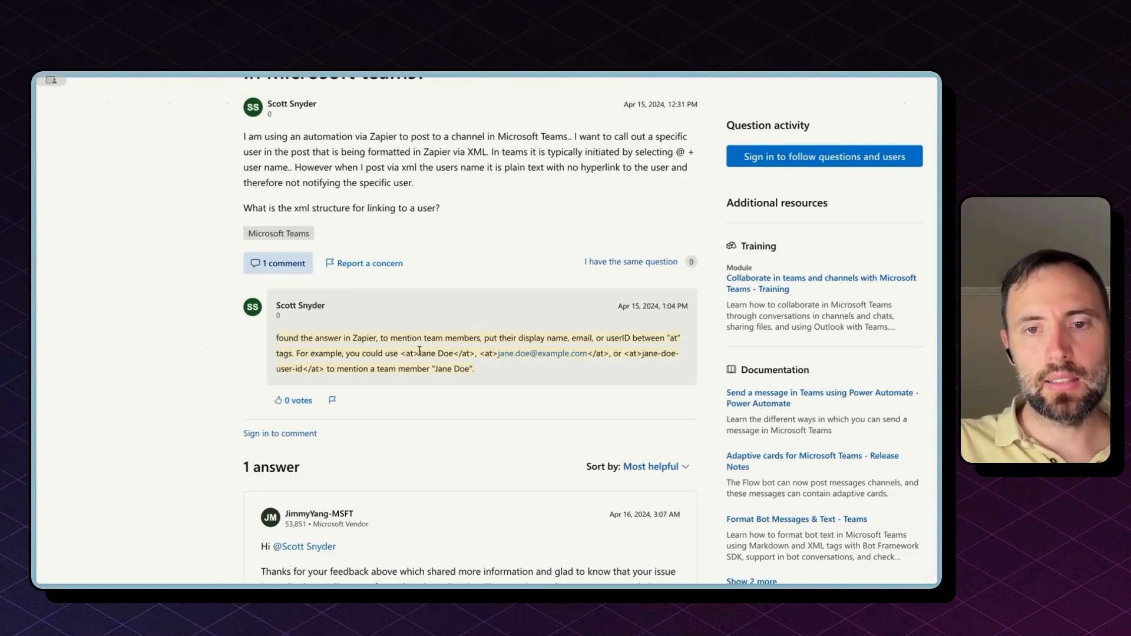
{"action": "left_click_drag", "start_coordinate": [479, 353], "coordinate": [318, 370]}
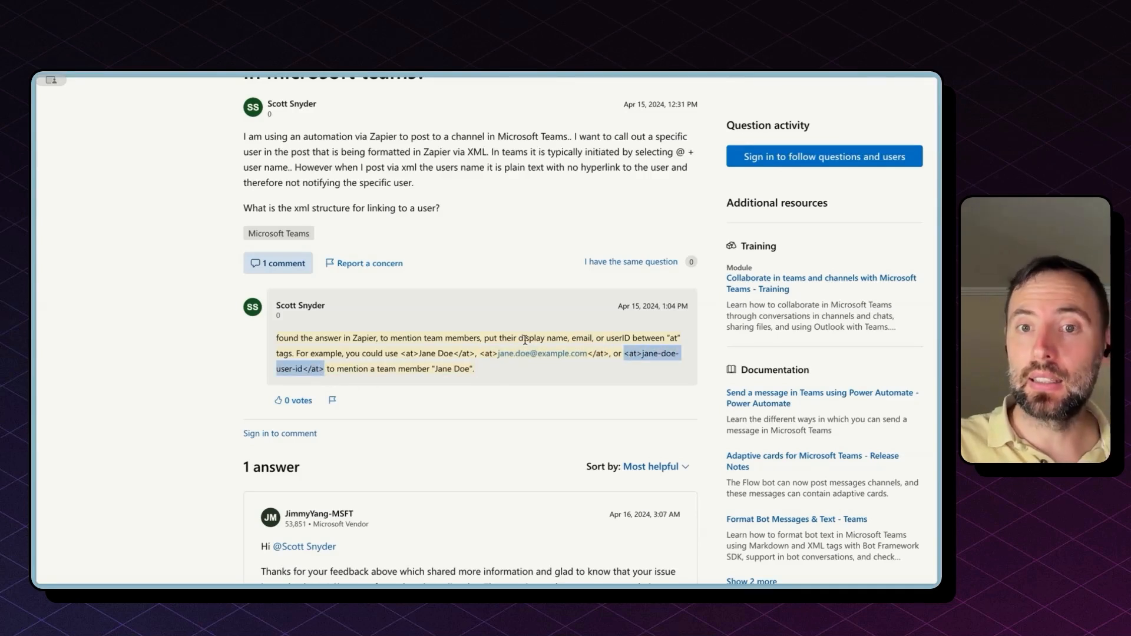
{"action": "left_click_drag", "start_coordinate": [627, 353], "coordinate": [318, 369]}
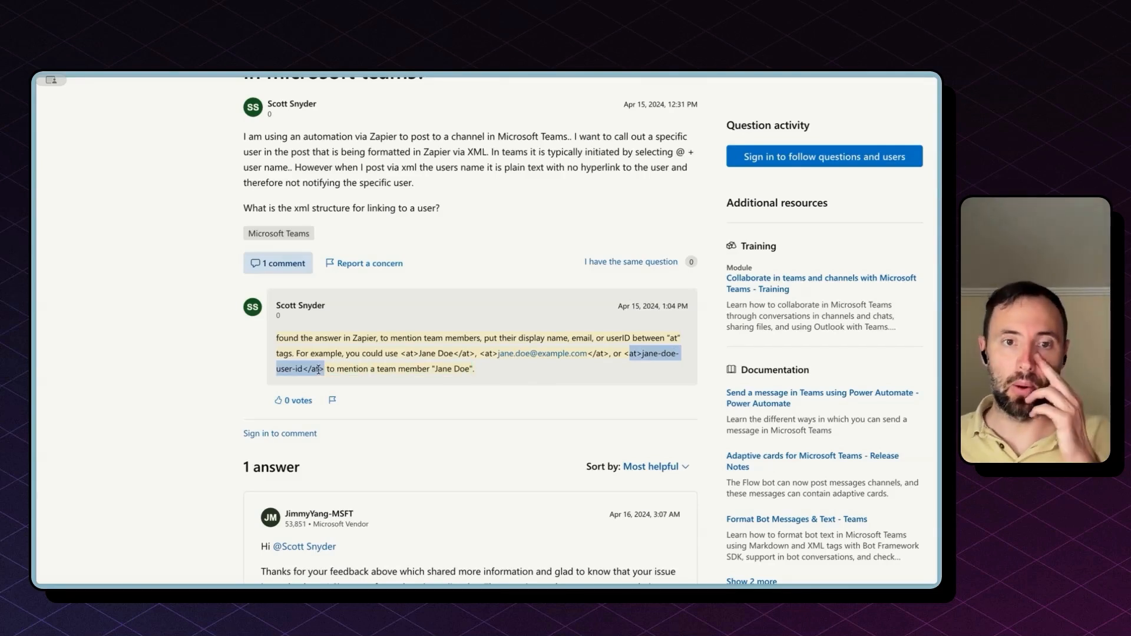
{"action": "left_click_drag", "start_coordinate": [484, 354], "coordinate": [602, 348]}
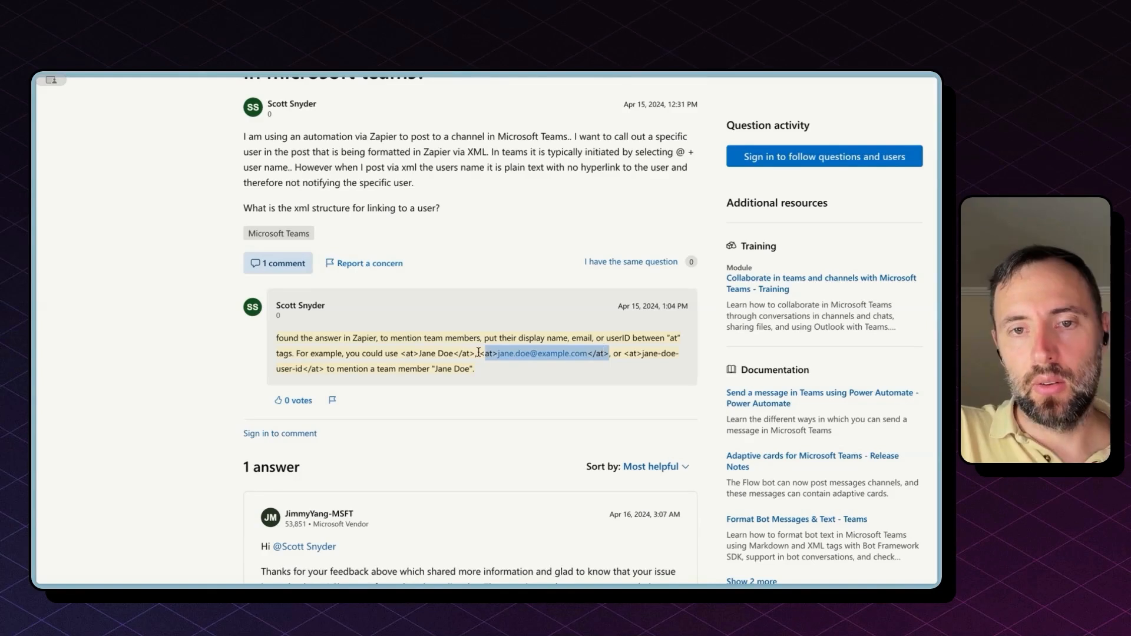
{"action": "left_click_drag", "start_coordinate": [479, 353], "coordinate": [606, 352]}
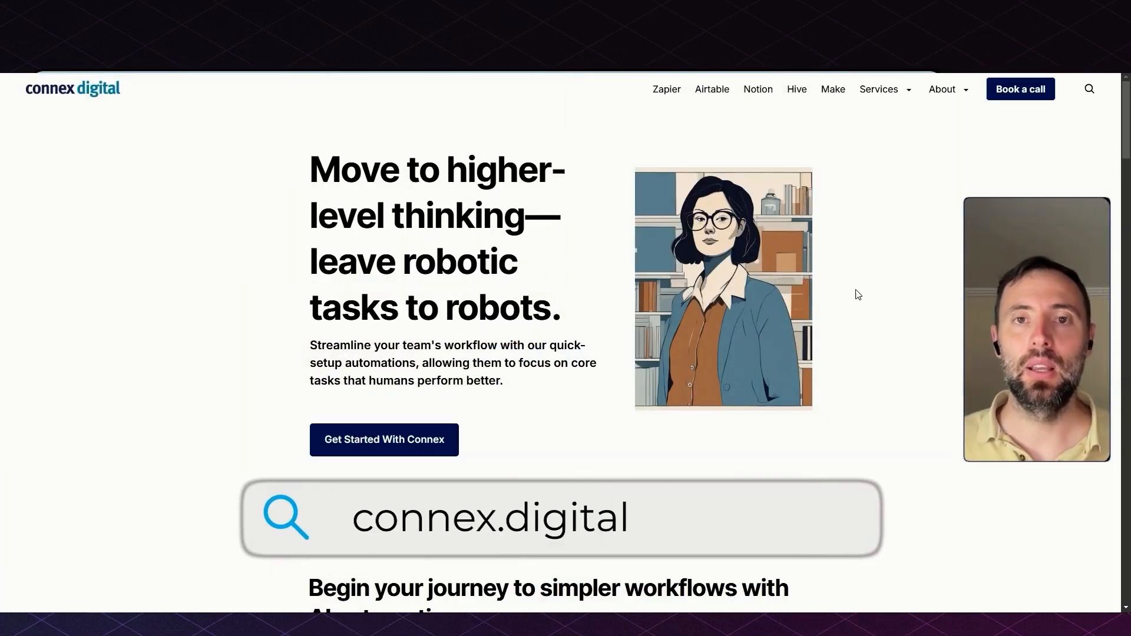
{"action": "scroll", "coordinate": [857, 292], "scroll_direction": "down", "scroll_amount": 7}
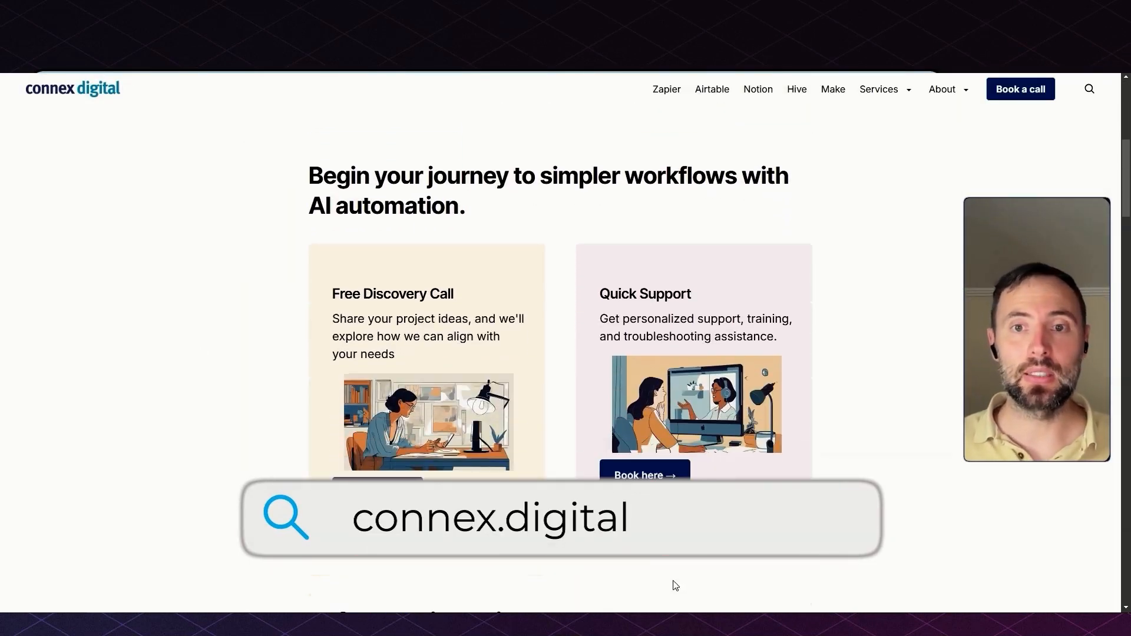